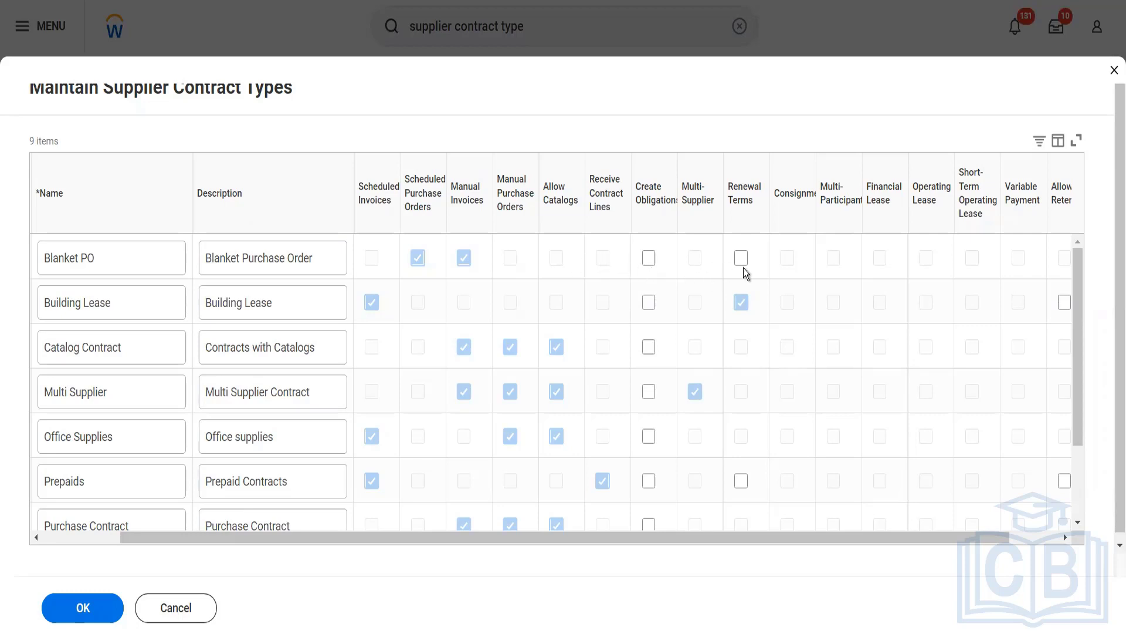
- Add a supplier contract type named Olive Garden Contract with the description "To demo different features"
left_click(99, 541)
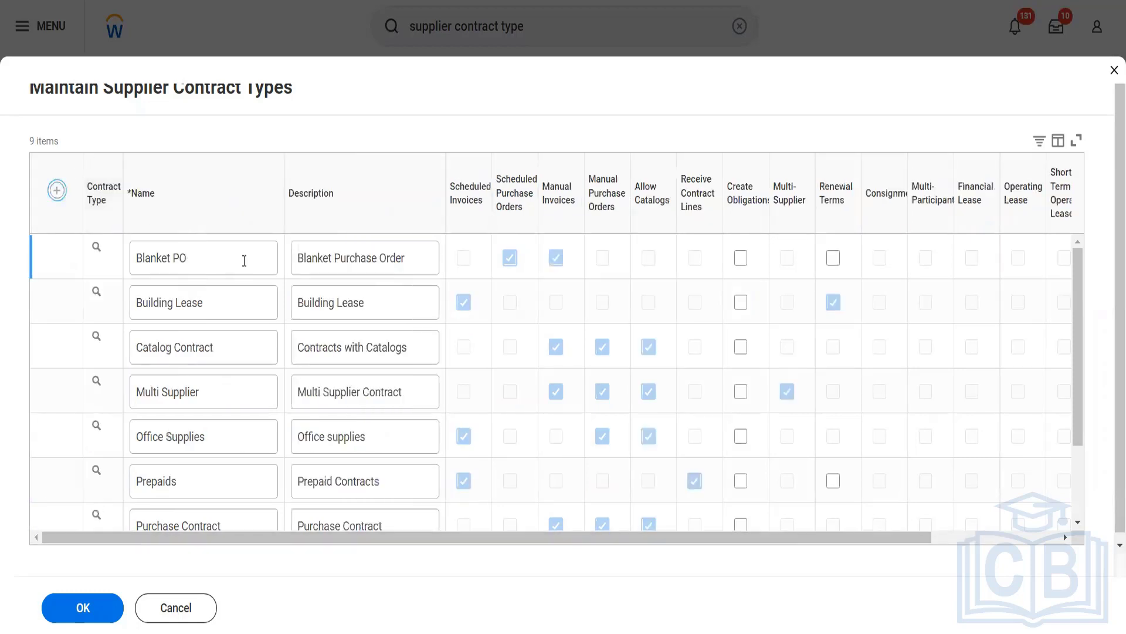
type("O")
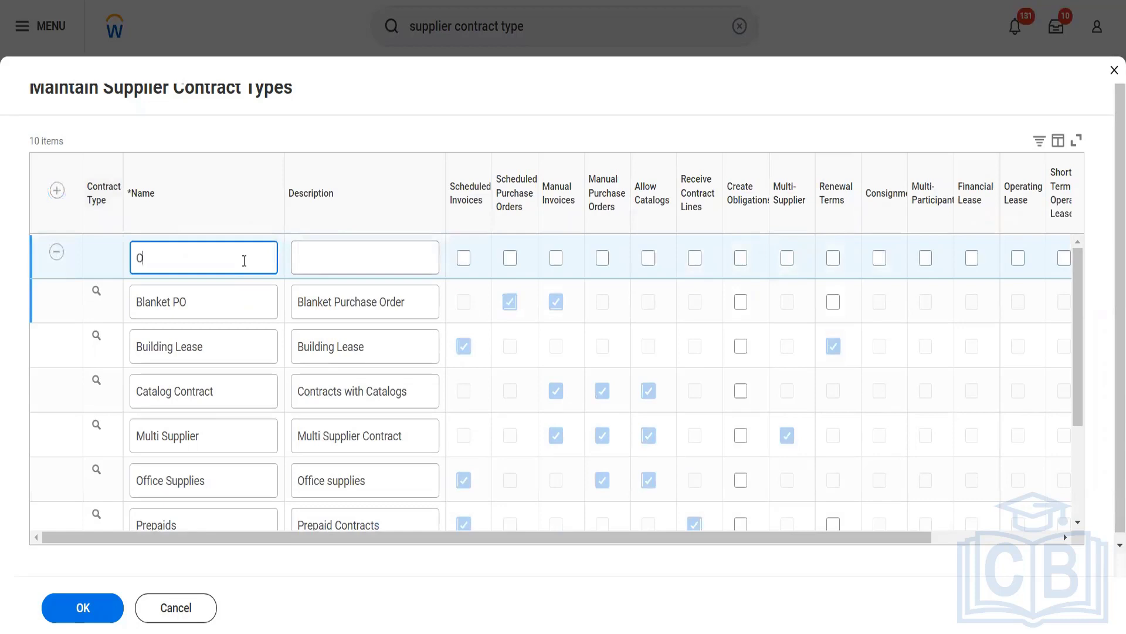
type("live Garden Contract")
left_click(330, 259)
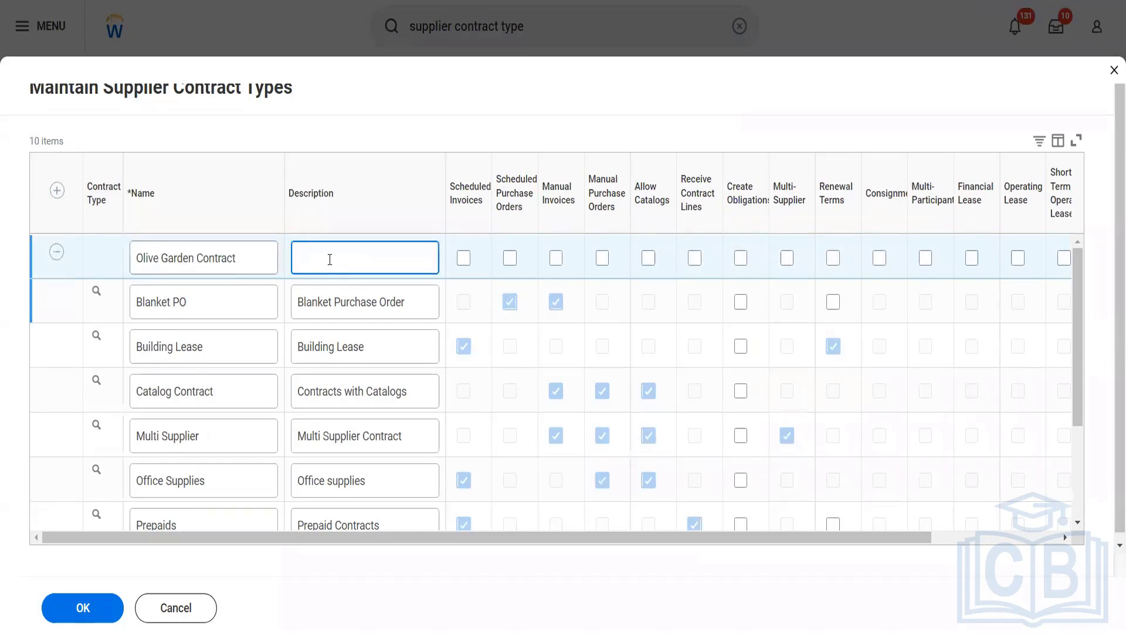
type("To demo differentr")
key("BackSpace")
type("features")
key("Tab")
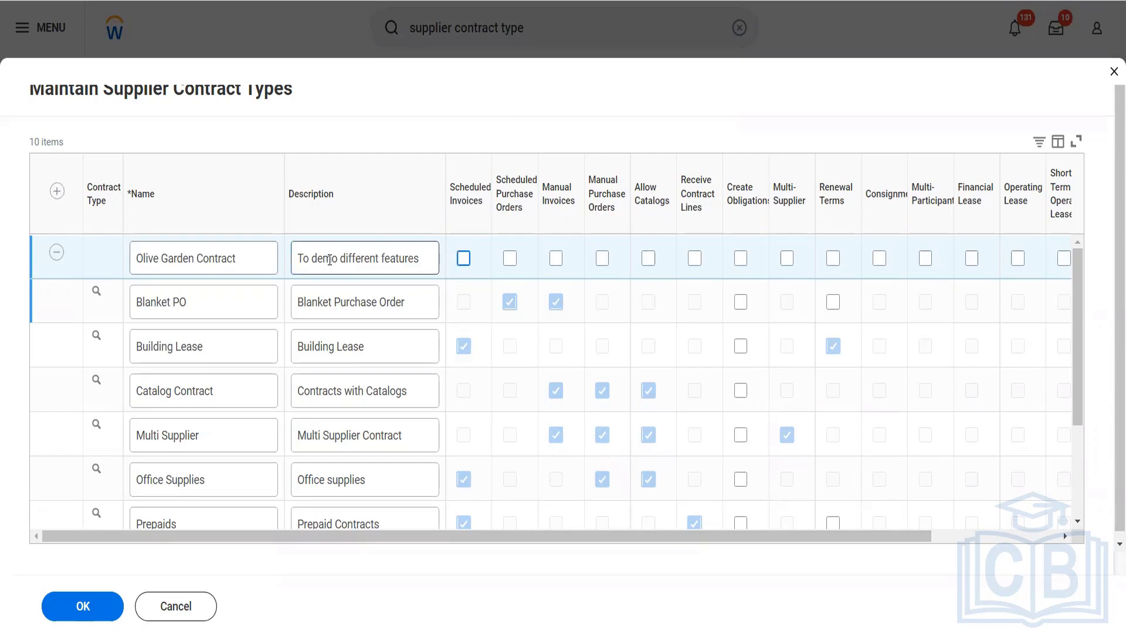
- Enable Scheduled Purchase Orders, Manual Invoices and Renewal Terms for Olive Garden Contract, leaving Scheduled Invoices and Allow Catalogs off
key("space")
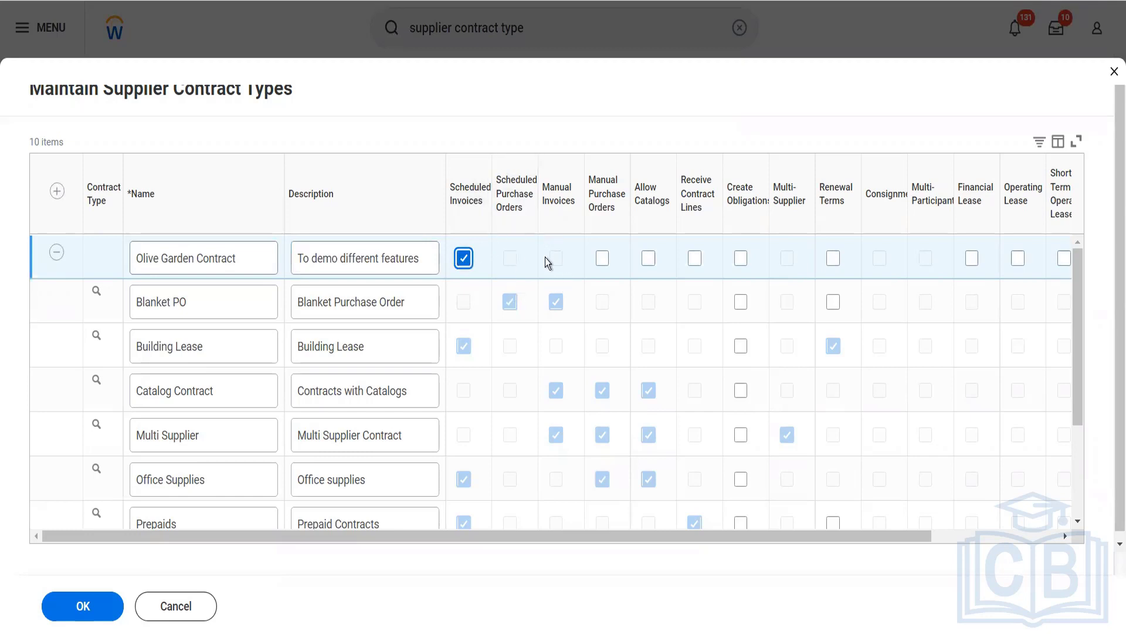
left_click(464, 262)
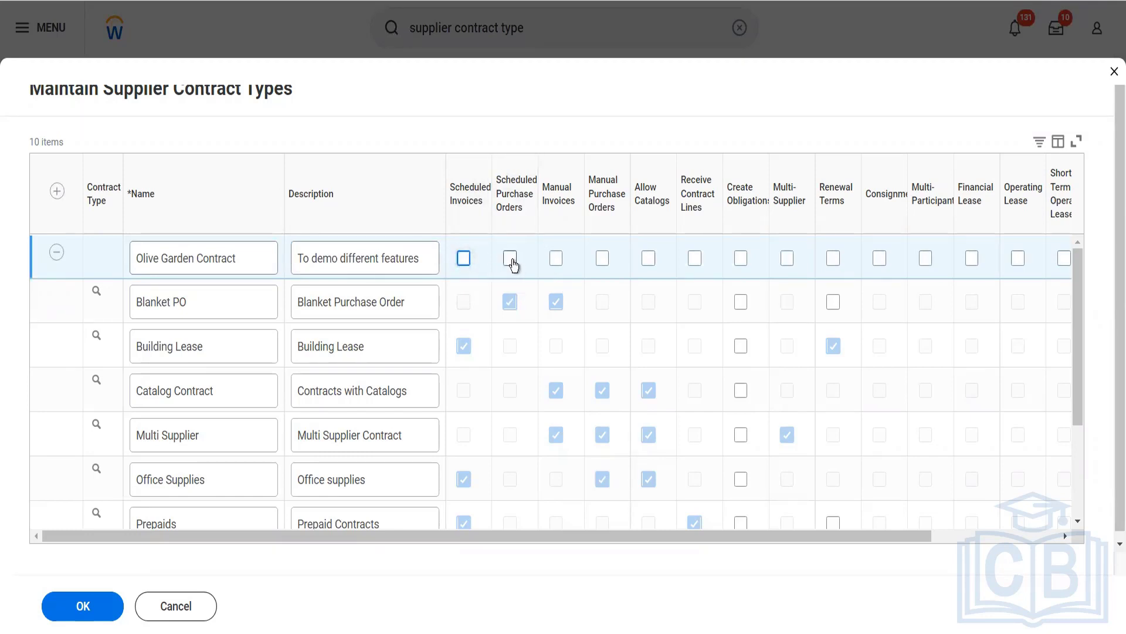
left_click(511, 261)
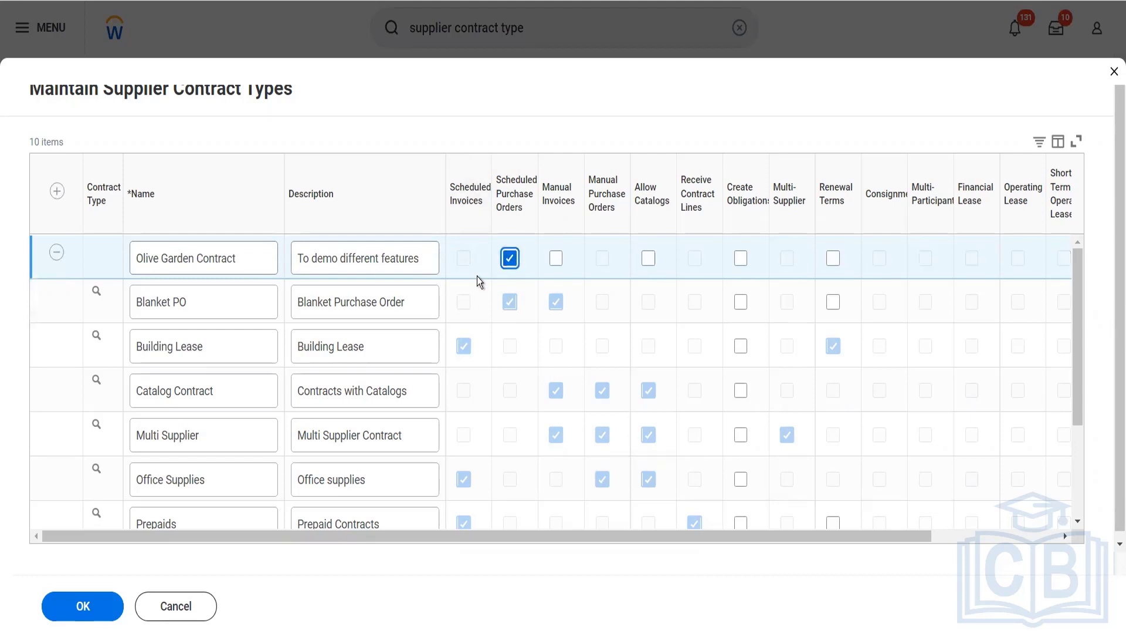
left_click(557, 261)
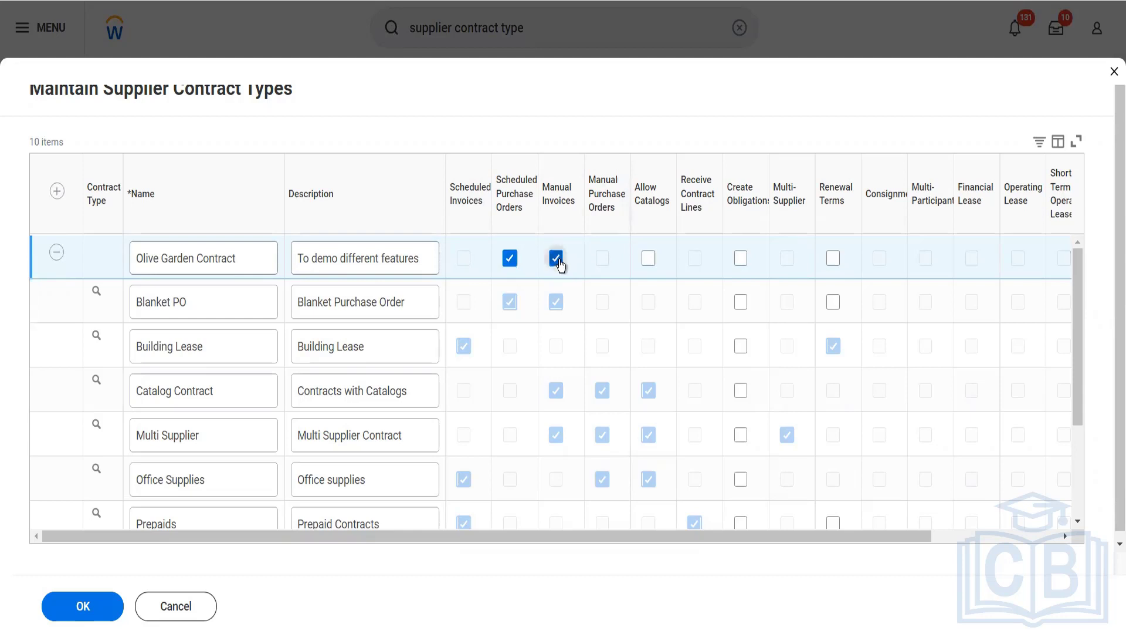
left_click(654, 261)
left_click(642, 259)
left_click(833, 259)
left_click_drag(900, 532, 853, 539)
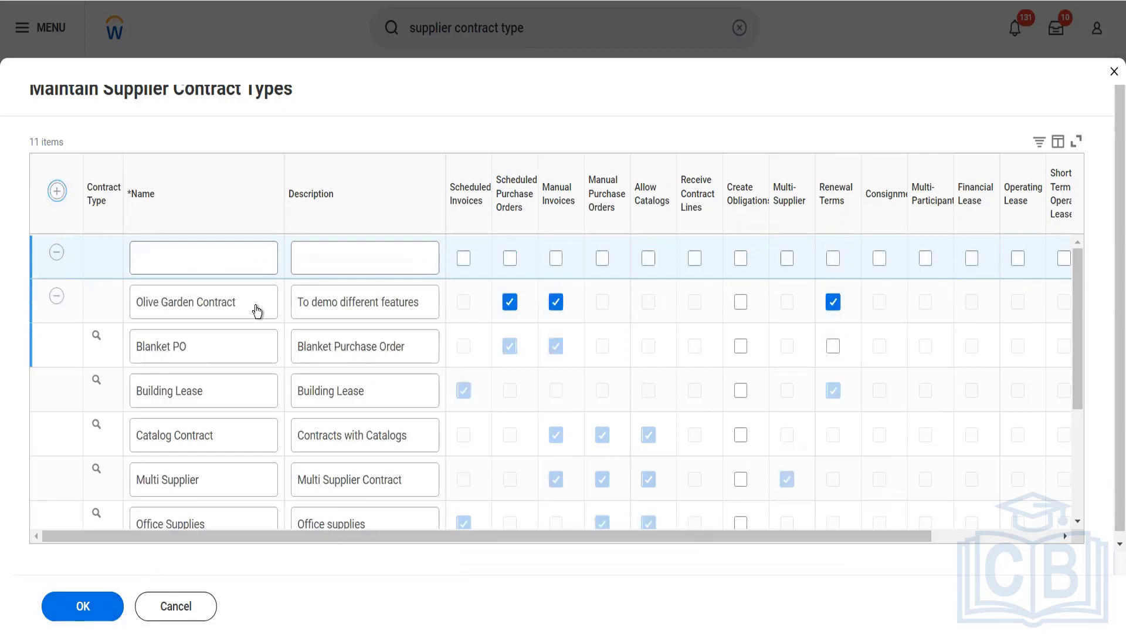
- Rename the Olive Garden Contract type as OG SPO MIN
triple_click(255, 305)
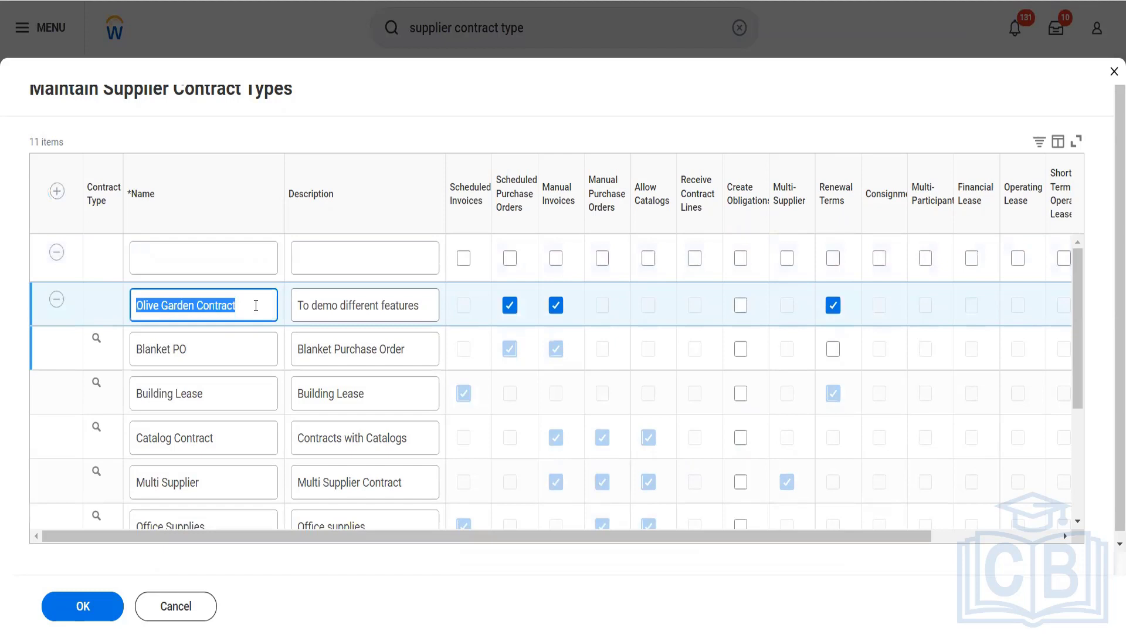
left_click(255, 305)
key("BackSpace")
key("BackSpace")
key("BackSpace")
key("BackSpace")
key("BackSpace")
key("BackSpace")
key("BackSpace")
key("BackSpace")
key("BackSpace")
key("BackSpace")
key("BackSpace")
key("BackSpace")
key("BackSpace")
key("BackSpace")
key("BackSpace")
key("BackSpace")
key("BackSpace")
key("BackSpace")
key("BackSpace")
key("BackSpace")
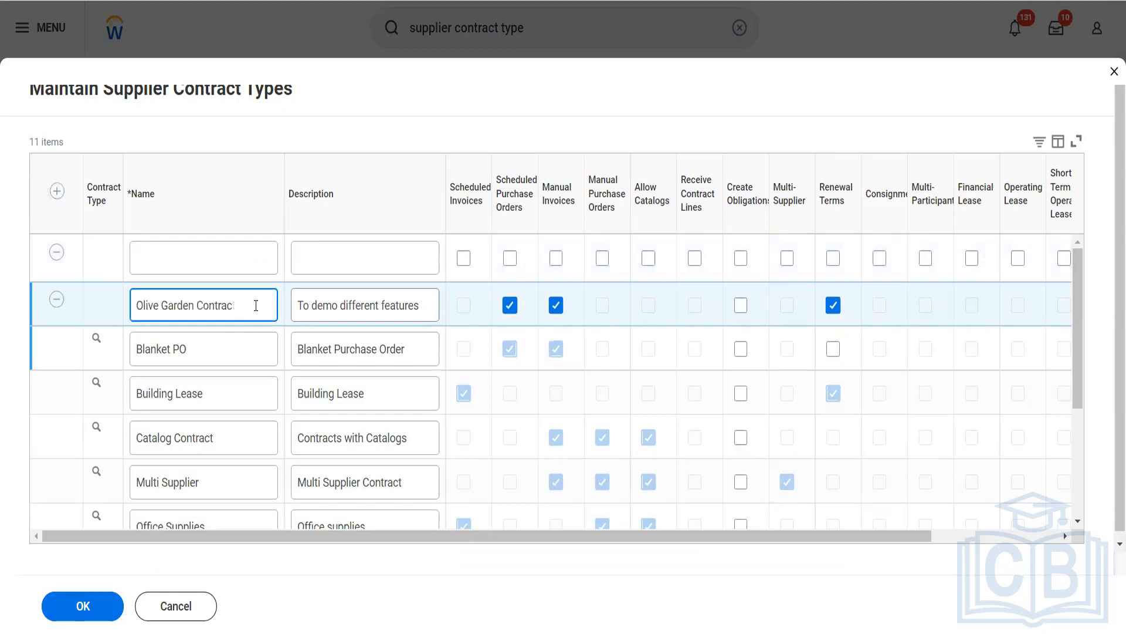
type("OG SPO MIN")
- Change the OG SPO MIN description to "To be used for SPO and Man Invoice"
left_click(422, 306)
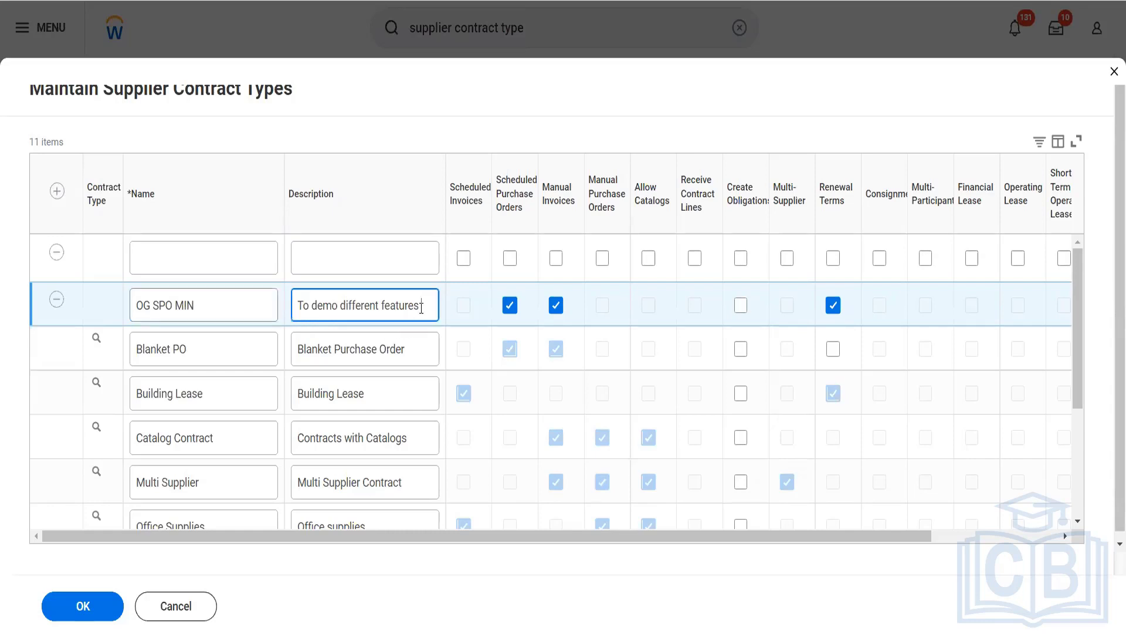
key("BackSpace")
key("BackSpace")
key("BackSpace")
key("BackSpace")
key("BackSpace")
key("BackSpace")
key("BackSpace")
key("BackSpace")
key("BackSpace")
key("BackSpace")
key("BackSpace")
key("BackSpace")
key("BackSpace")
key("BackSpace")
key("BackSpace")
key("BackSpace")
key("BackSpace")
key("BackSpace")
key("BackSpace")
key("BackSpace")
type("be used for ")
type("SPO")
key("BackSpace")
type("PO and Man Invoice")
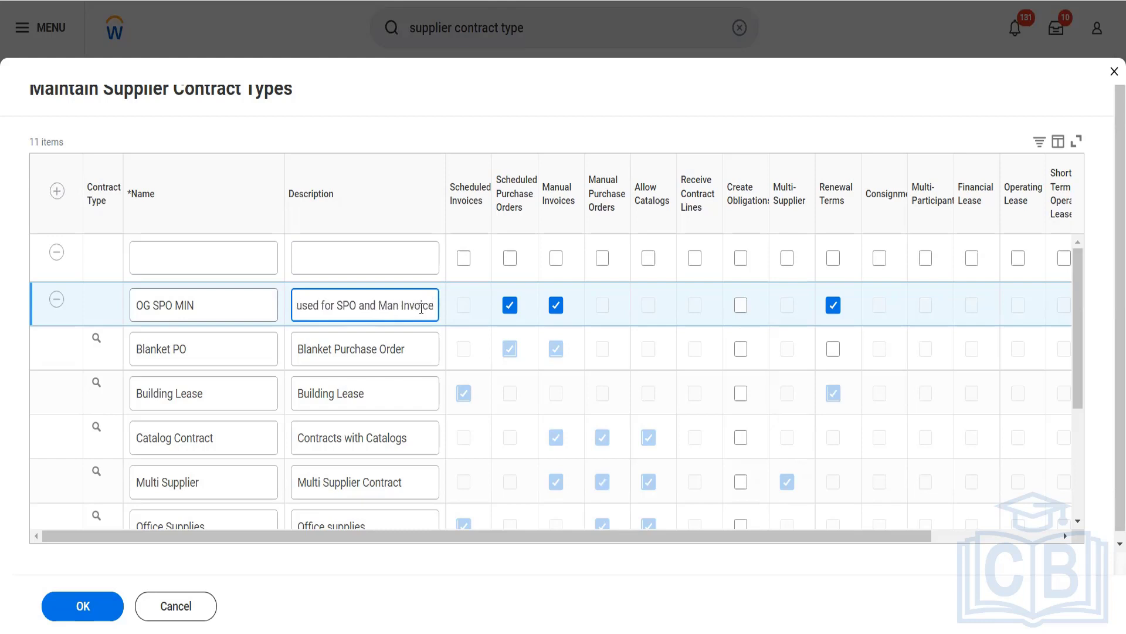
- Name the blank contract type row OG SCH INV
left_click(222, 249)
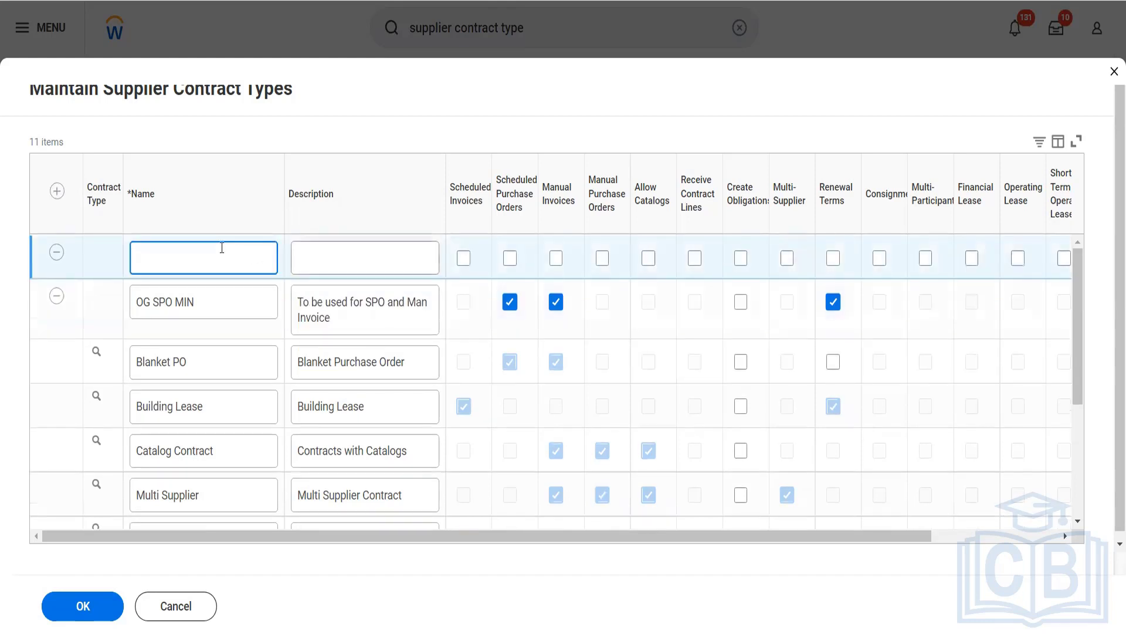
type("OG SCH INV")
key("Tab")
- Give the OG SCH INV contract type the description "To be used for demoing Sch inv"
type("to")
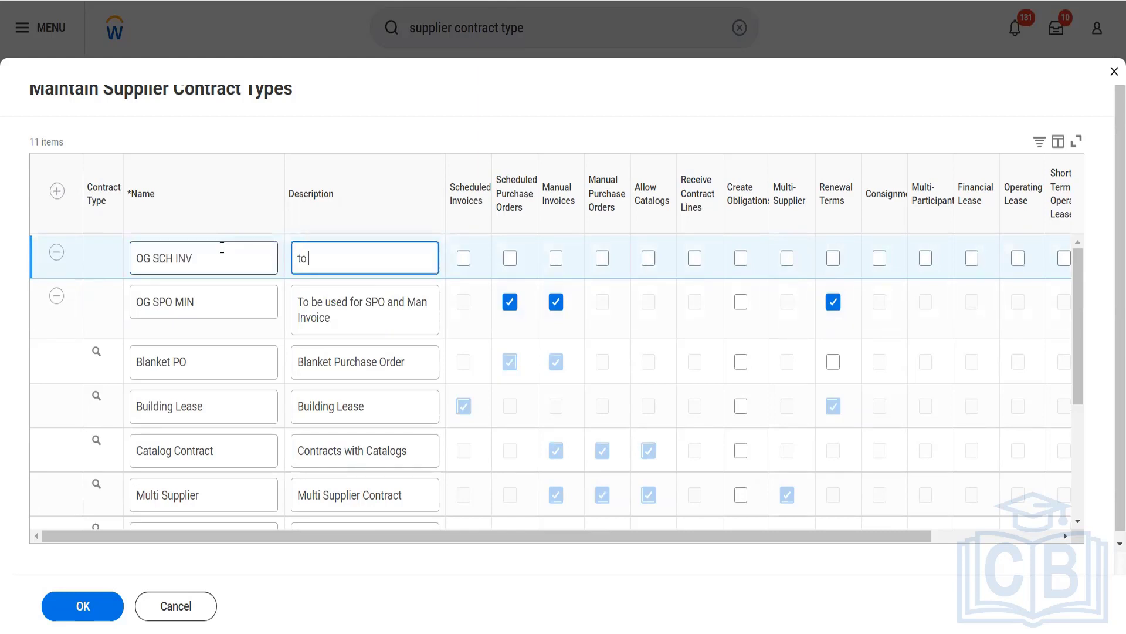
type("To be used for emoiung")
key("BackSpace")
key("BackSpace")
key("BackSpace")
key("BackSpace")
key("BackSpace")
key("BackSpace")
key("BackSpace")
type("demoing Sch")
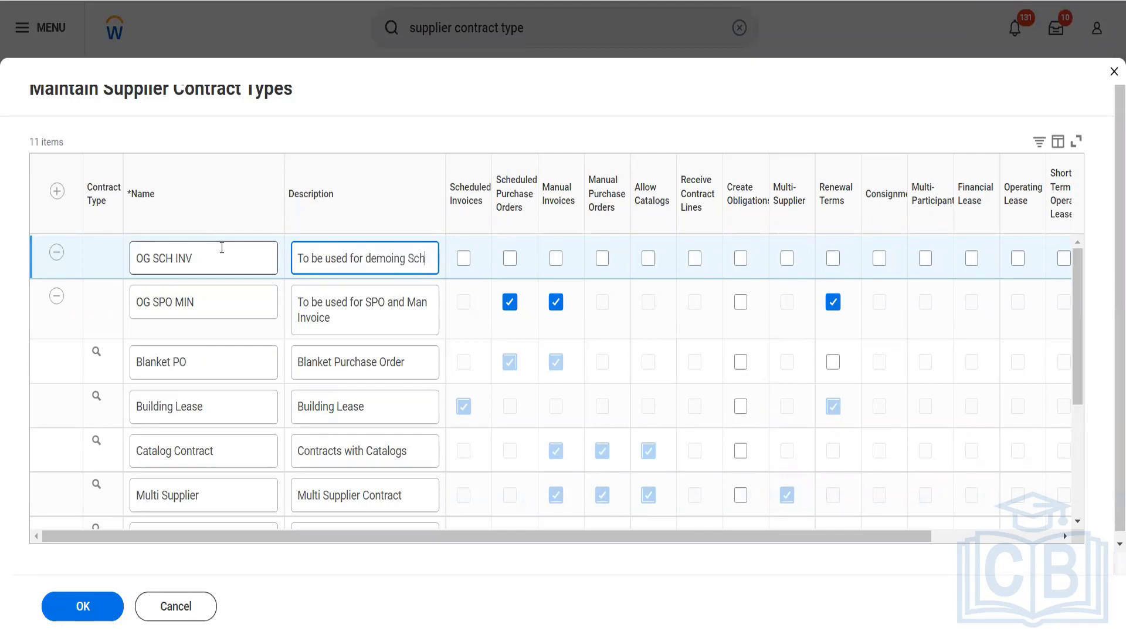
type(" inv")
key("Tab")
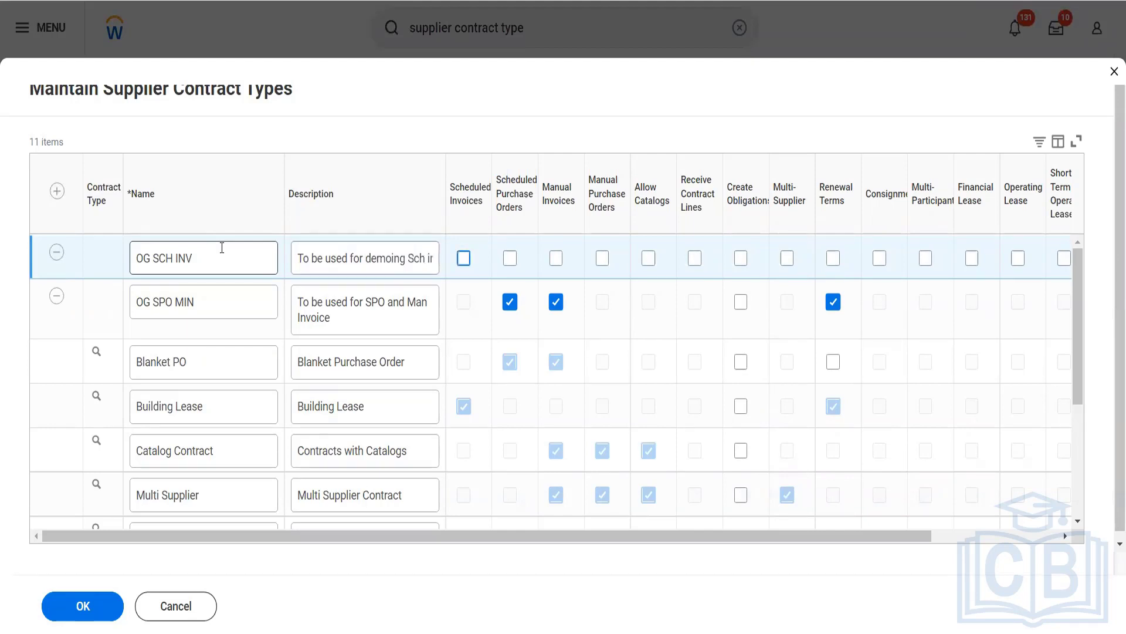
- Enable Scheduled Invoices, Manual Purchase Orders and Renewal Terms for OG SCH INV and save the contract types
key("space")
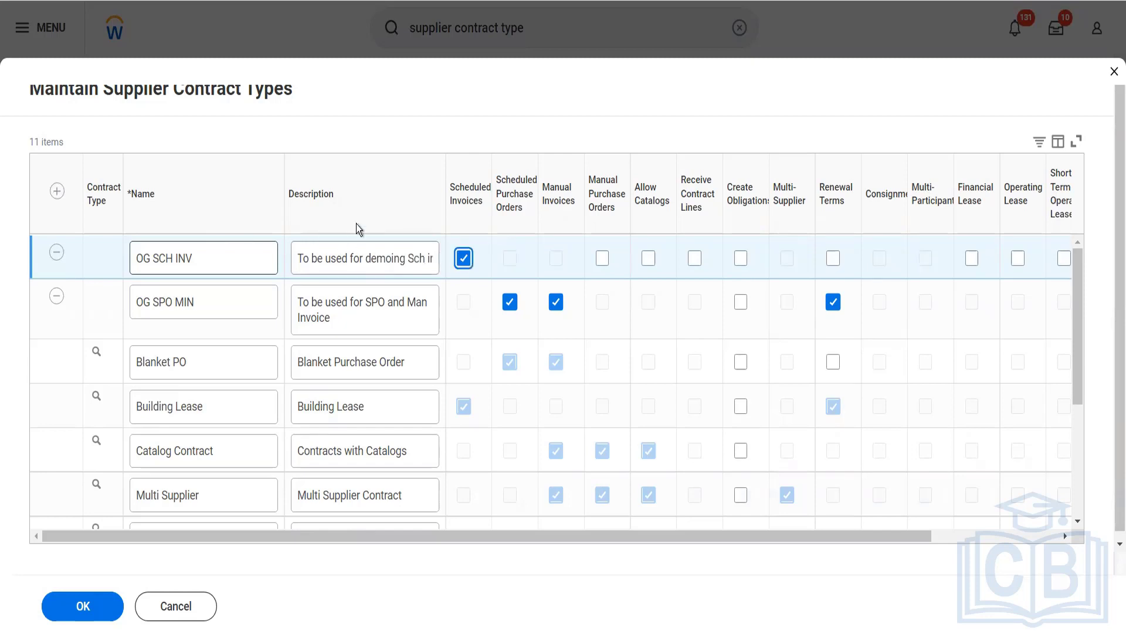
left_click(603, 258)
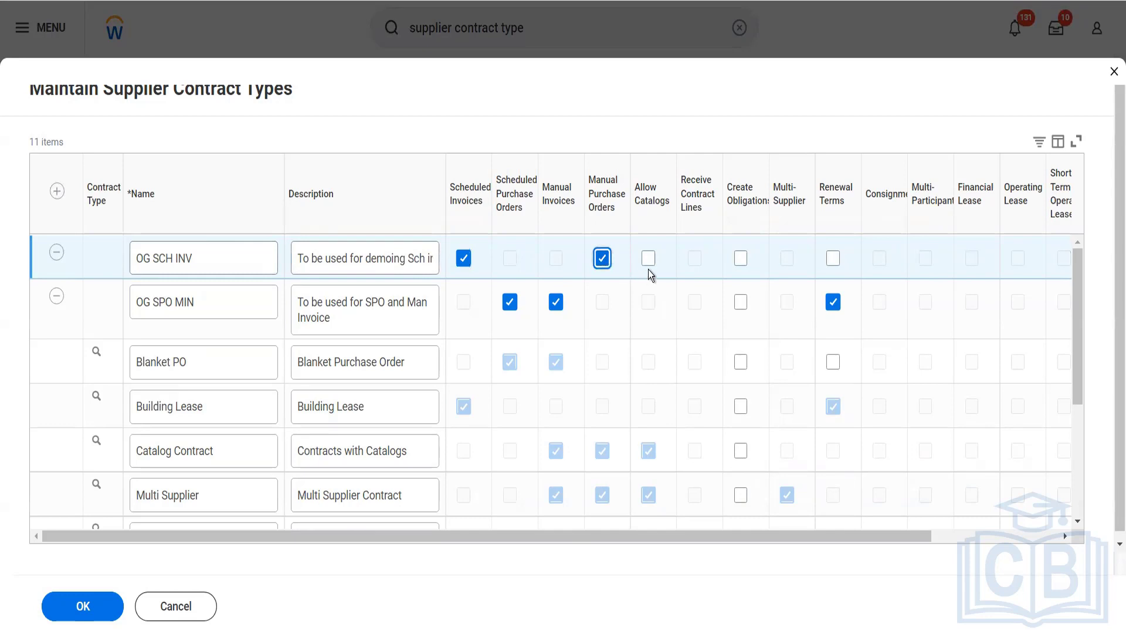
left_click(833, 261)
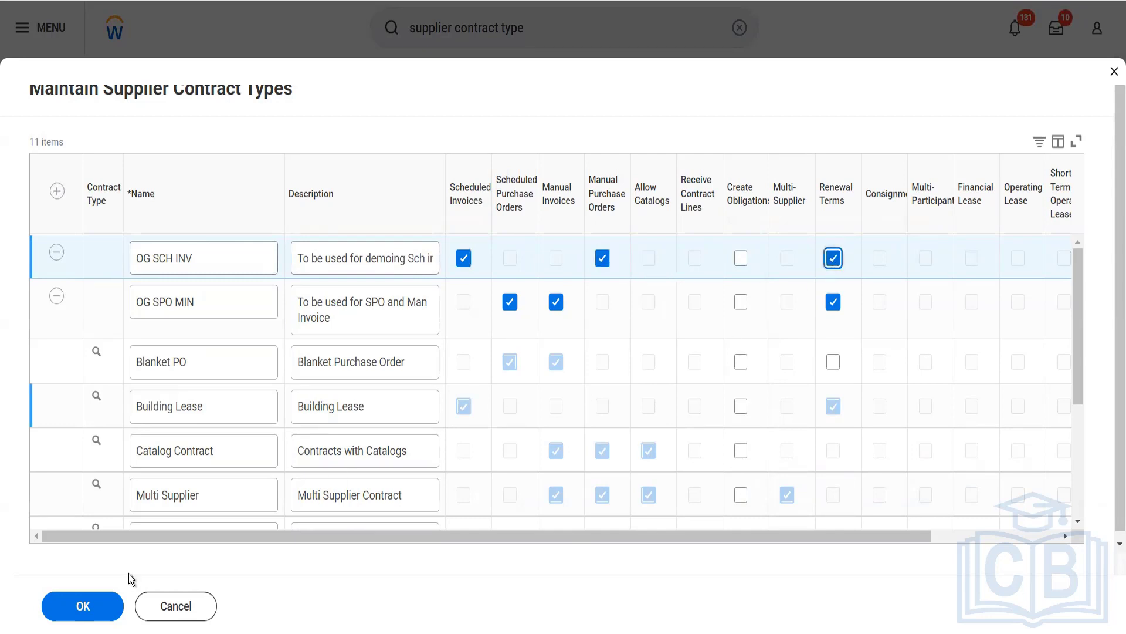
left_click(83, 606)
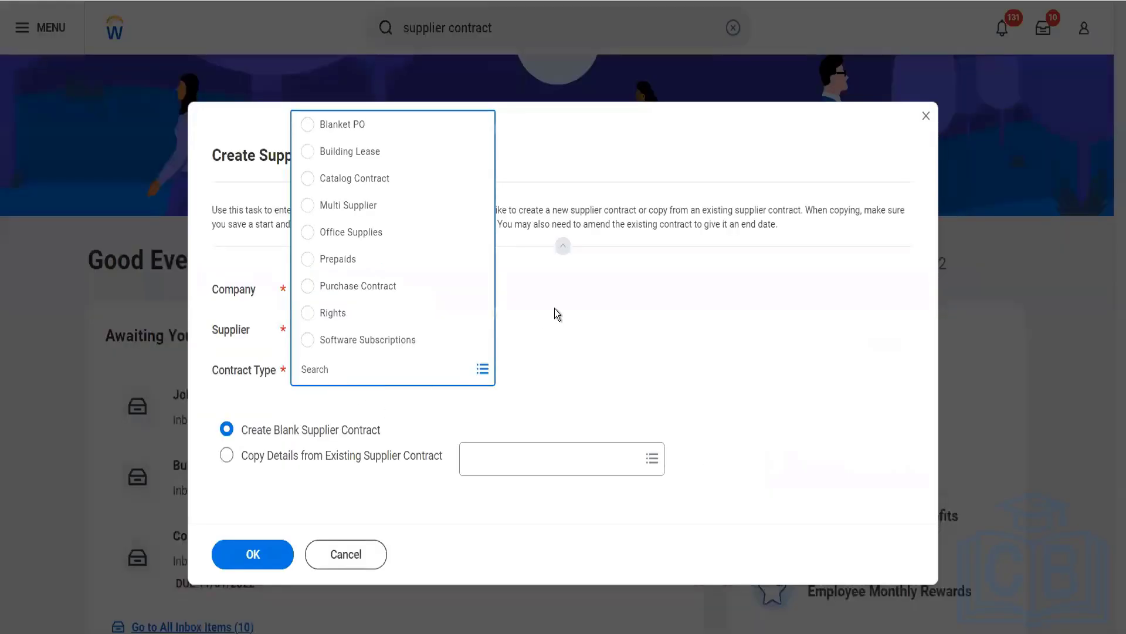
- Start a blank supplier contract for OG001 The Olive Garden and supplier Herbal Life Pvt Ltd with contract type OG SPO MIN
left_click(554, 309)
left_click(428, 370)
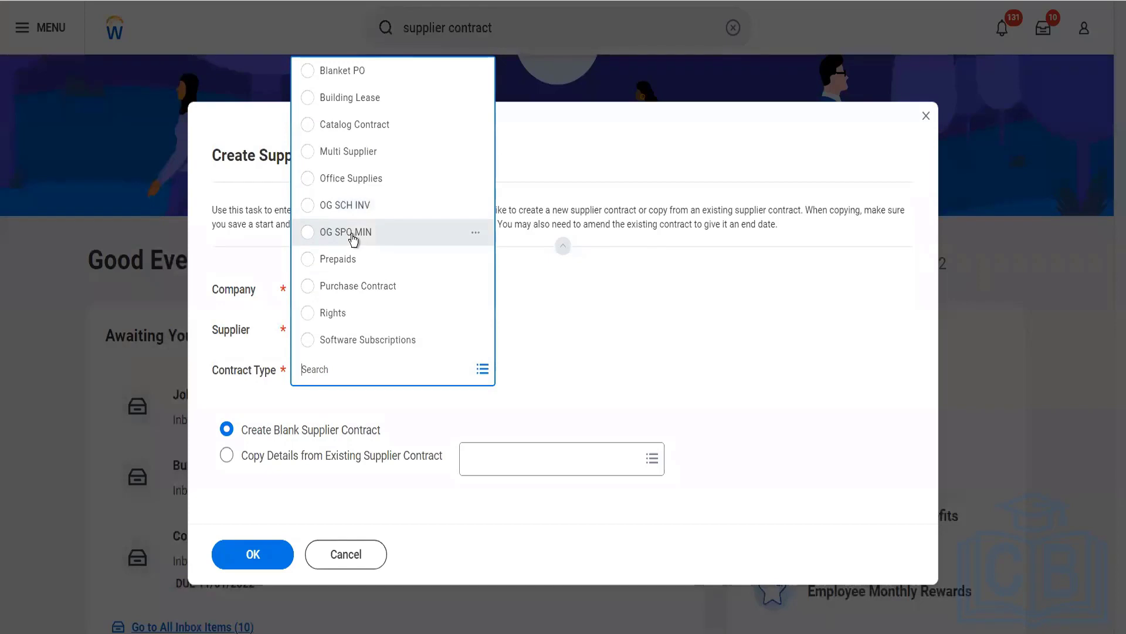
left_click(378, 235)
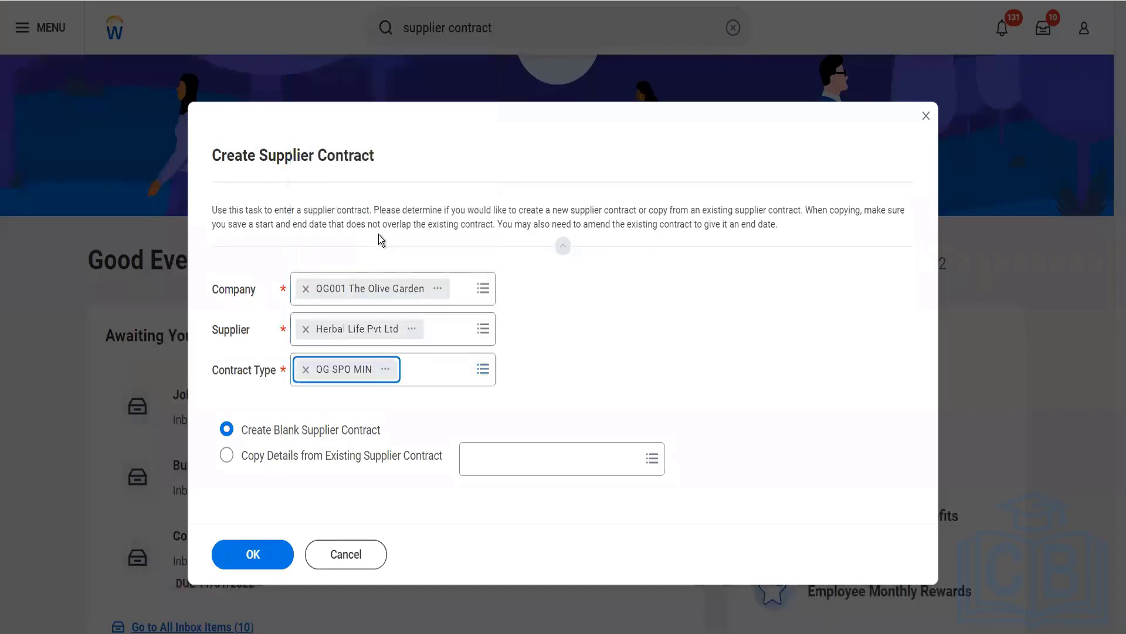
left_click(264, 553)
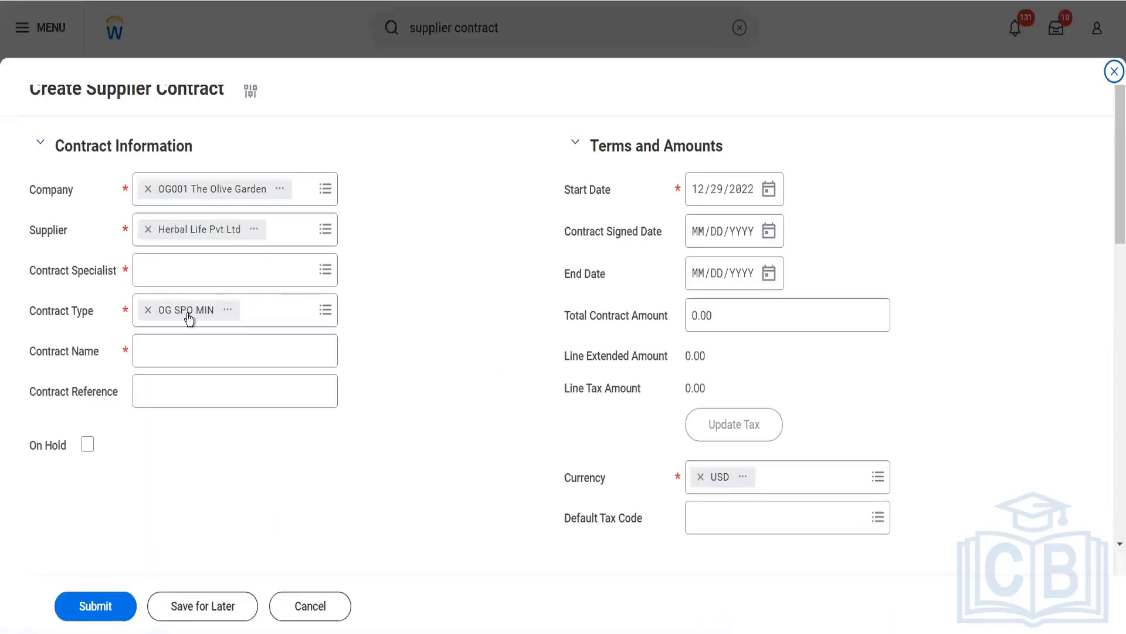
- Find the contract specialist, a Senior Financial Analyst, by name and assign them to the contract
left_click(183, 270)
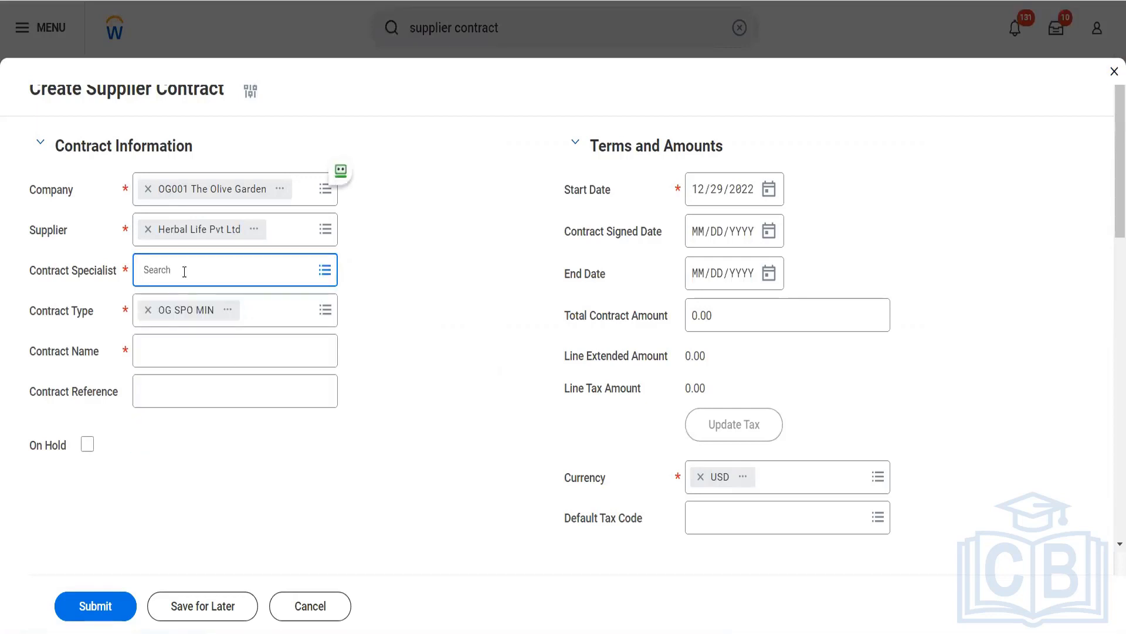
type("ter ser")
key("Return")
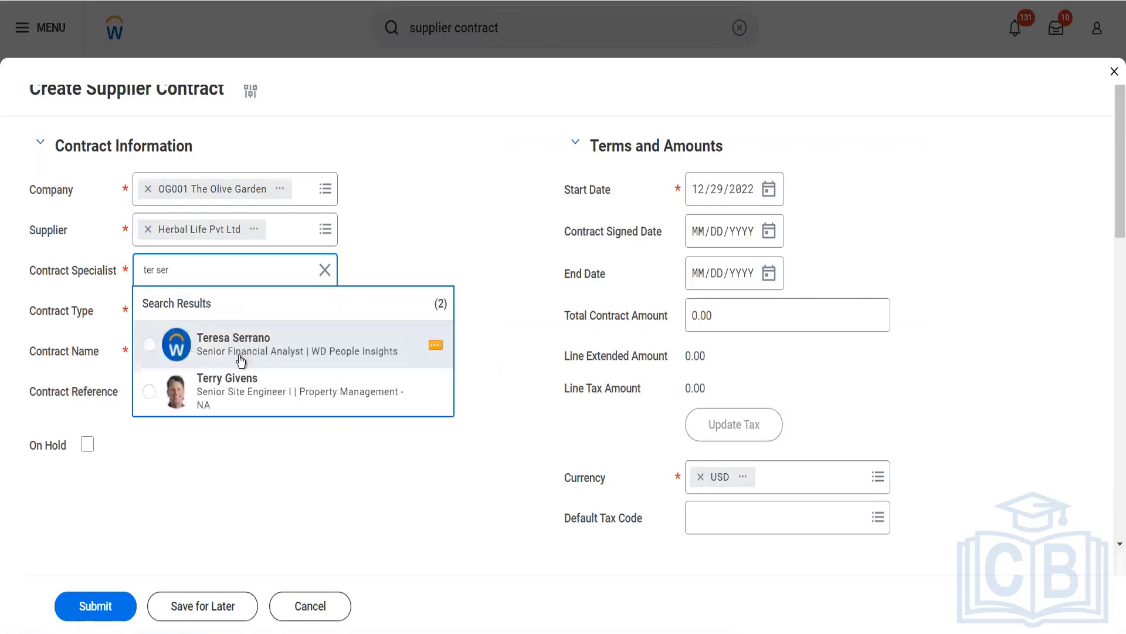
left_click(240, 357)
- Name the contract "Sch Purch Order and Manual invoices demo"
left_click(240, 355)
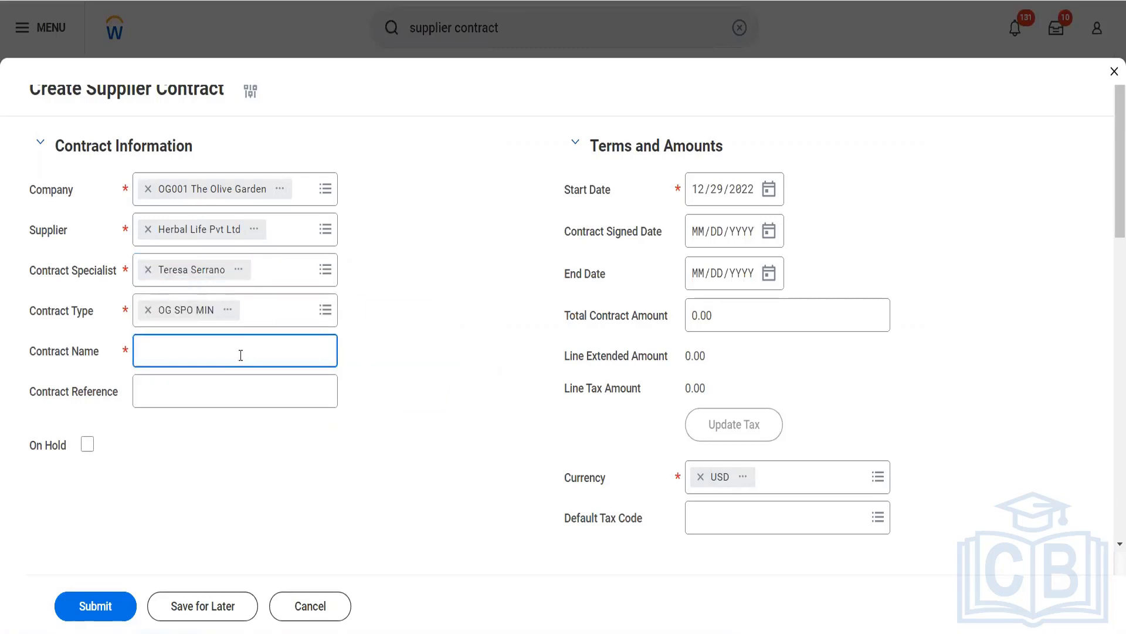
type("Sch Purch Order and ")
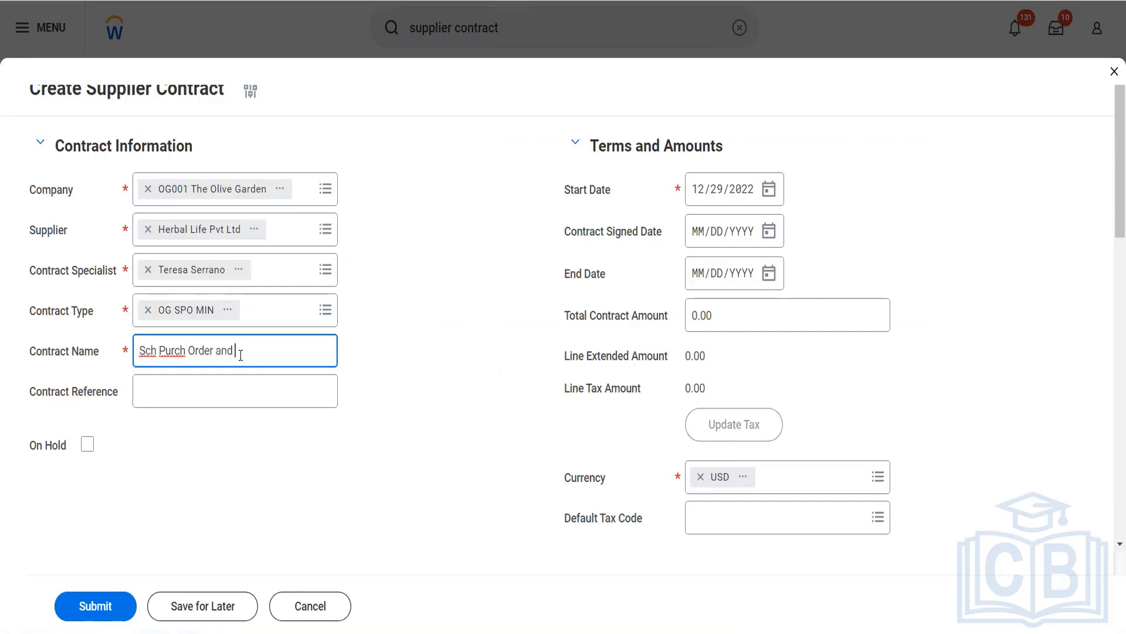
type("Manual invoices dem")
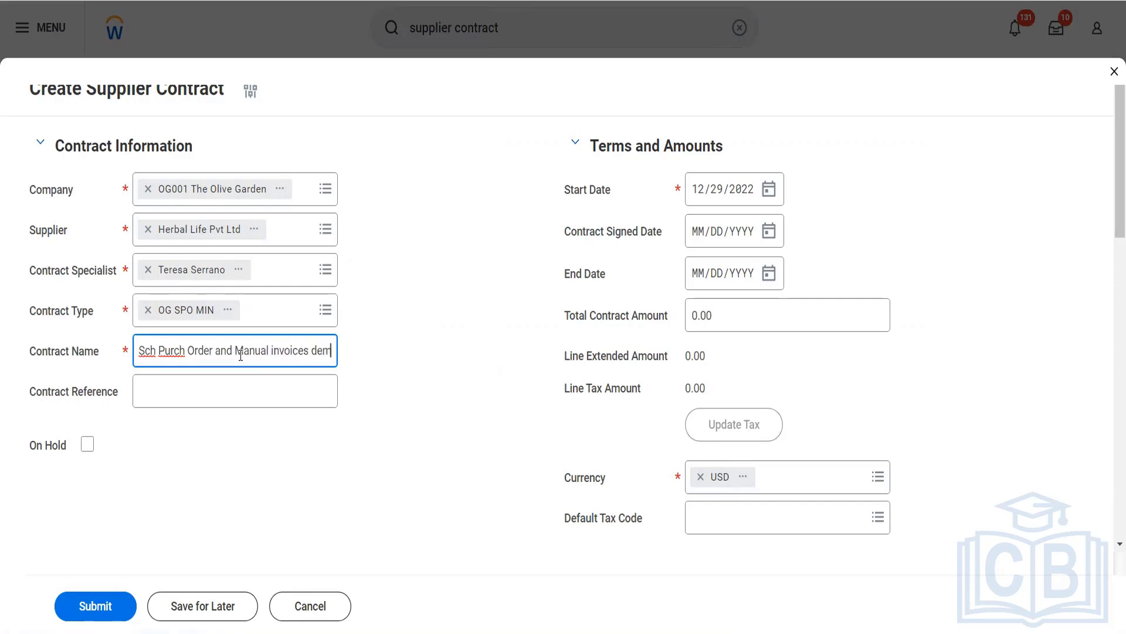
type("o")
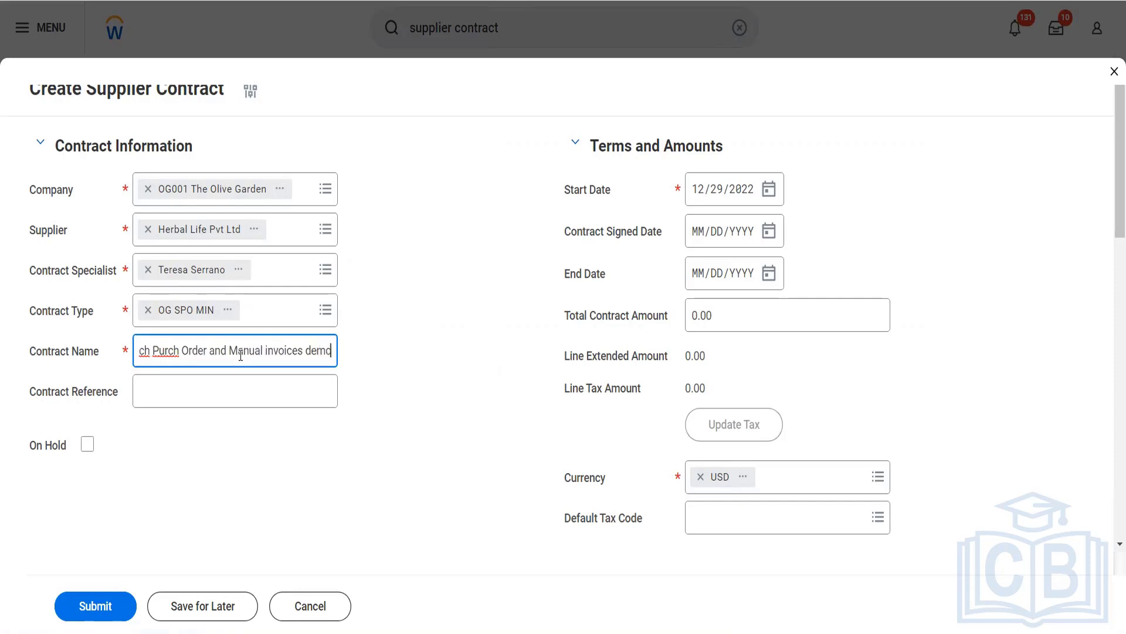
- Set the contract's start and signed dates to 01/01/2022 and its end date to 12/31/2022
left_click(703, 194)
type("0101")
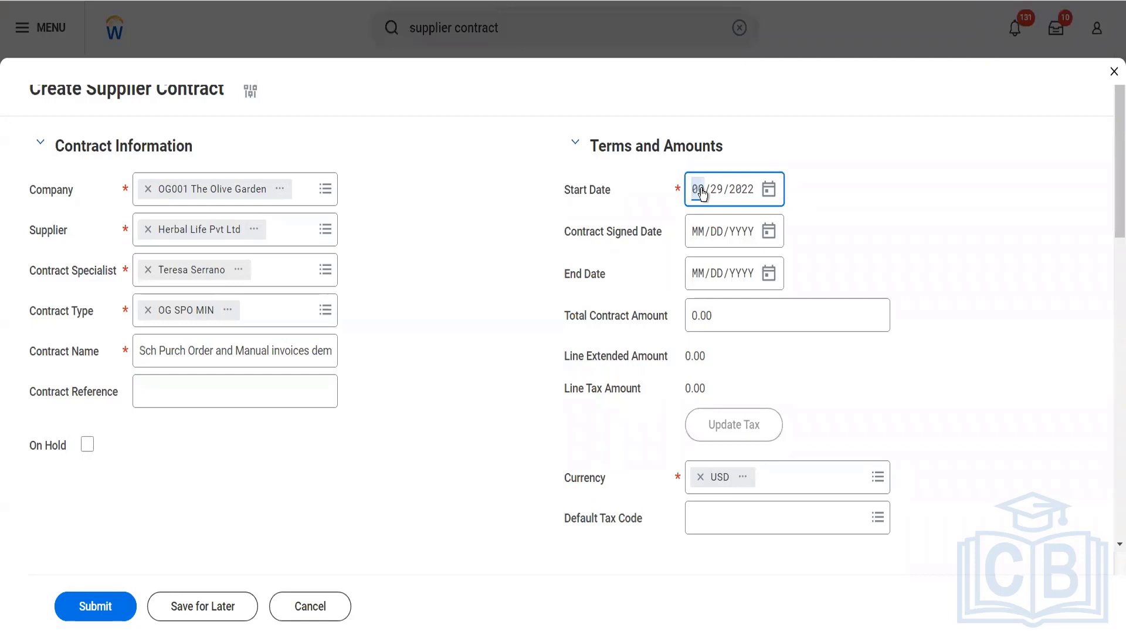
key("Tab")
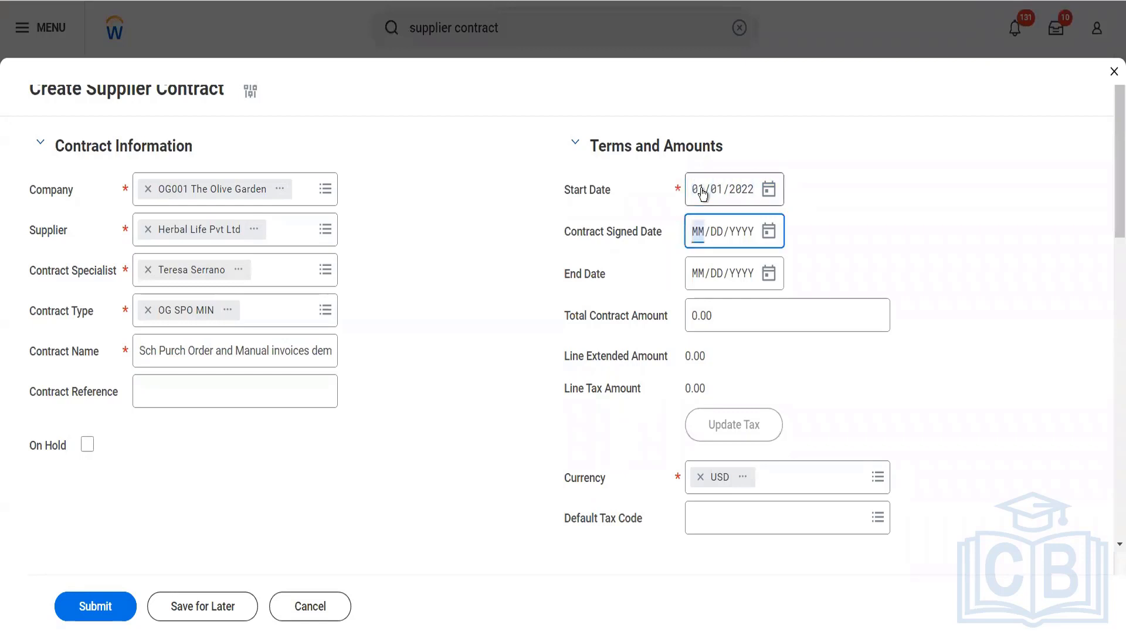
type("01/01/")
type("2022")
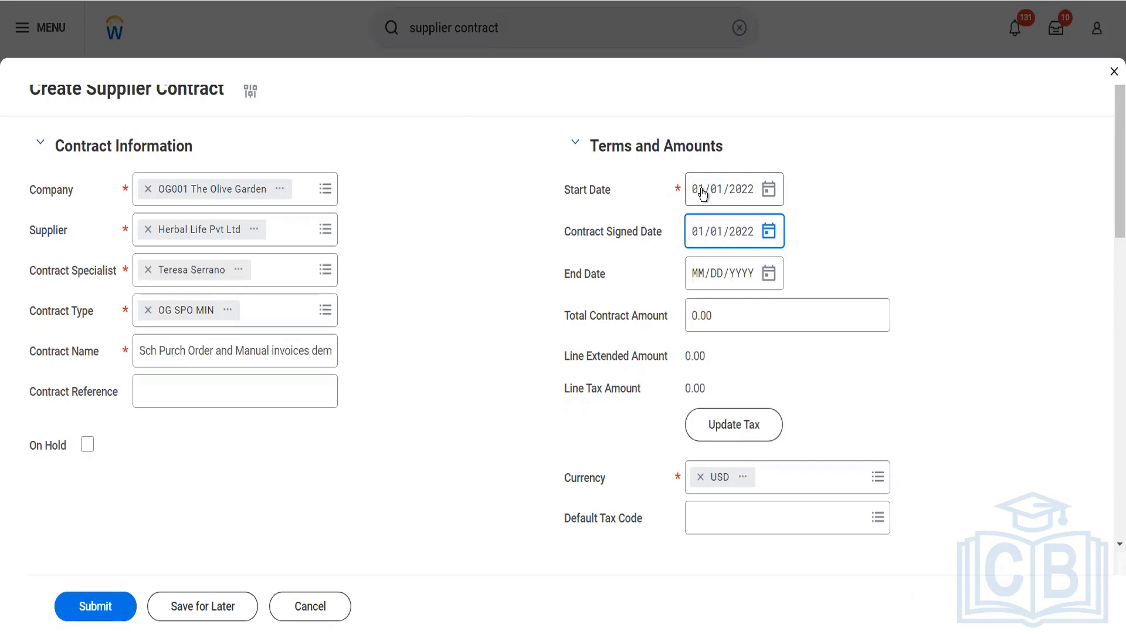
key("Tab")
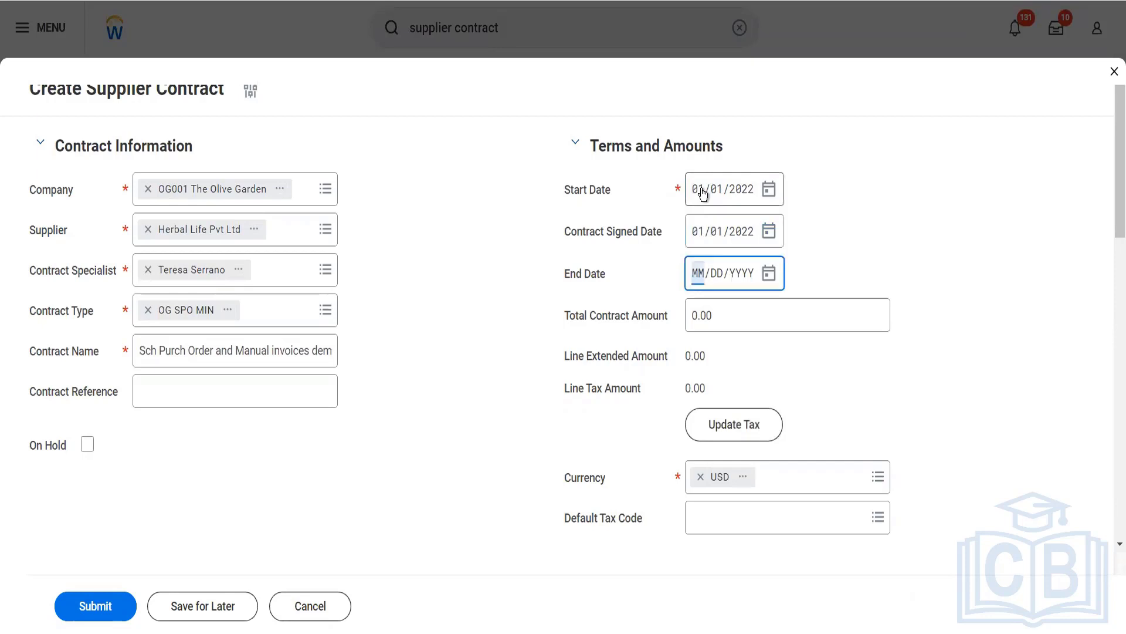
type("12/31/2022")
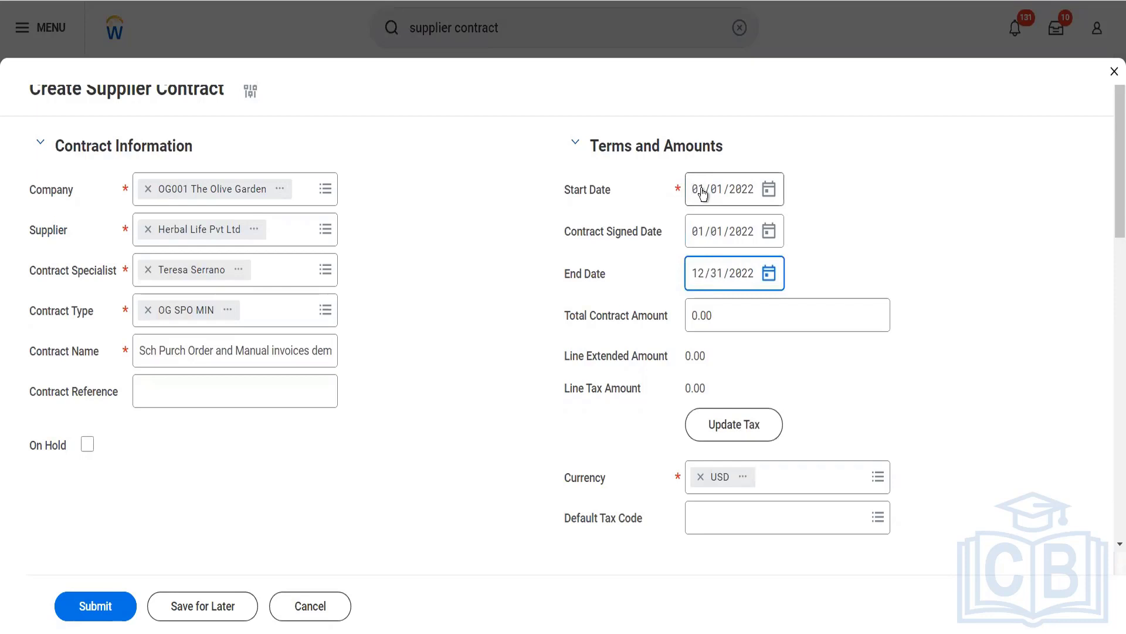
- Set the contract's total contract amount to 12,000.00
key("Tab")
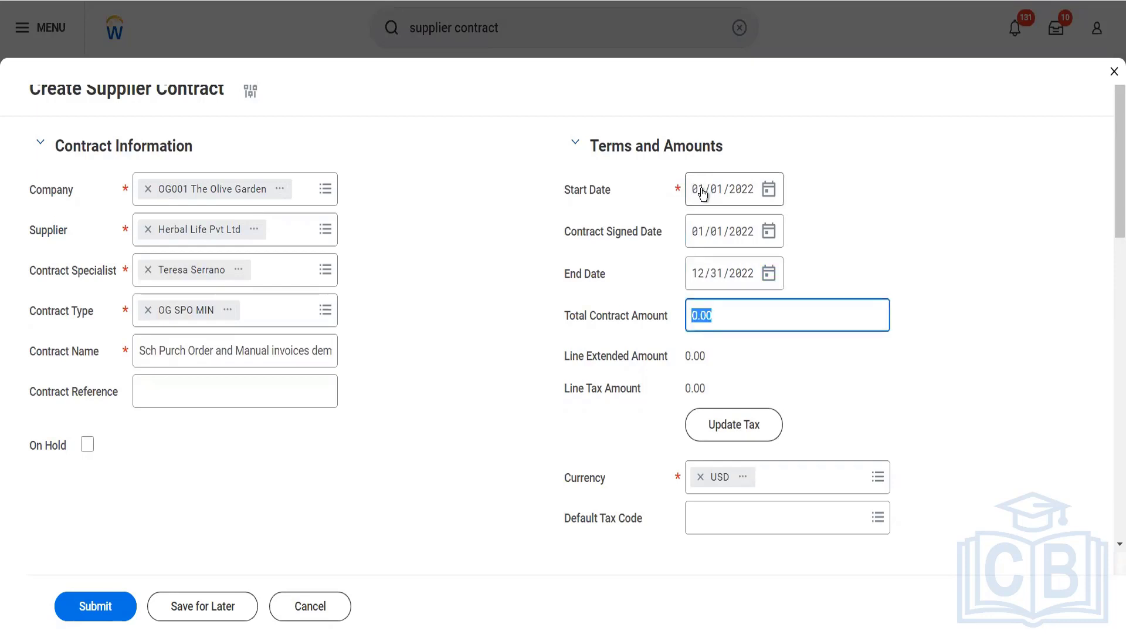
type("12000")
key("Tab")
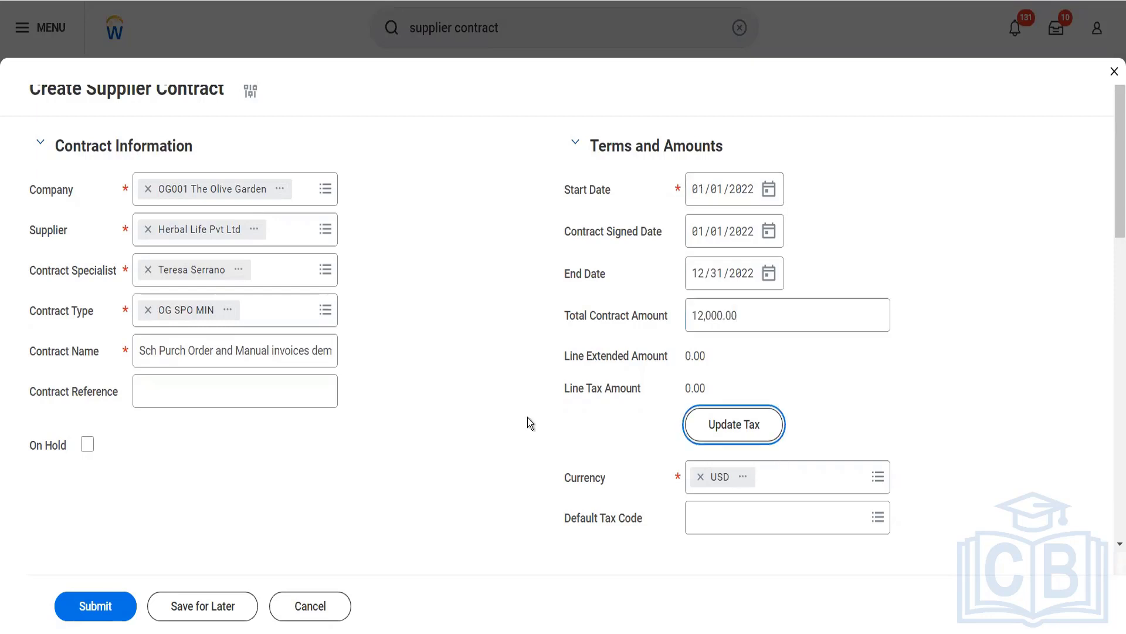
- Turn on automatic renewal and assign the Senior Financial Analyst used as contract specialist as the purchase order buyer
scroll(527, 417, "down", 3)
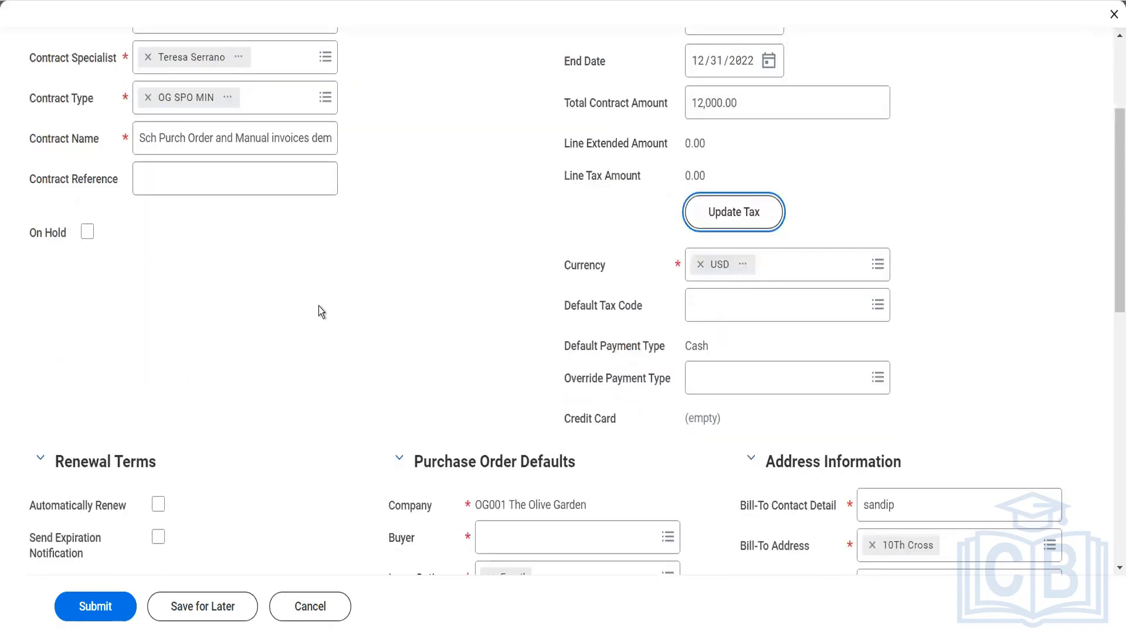
scroll(319, 305, "down", 4)
left_click(158, 252)
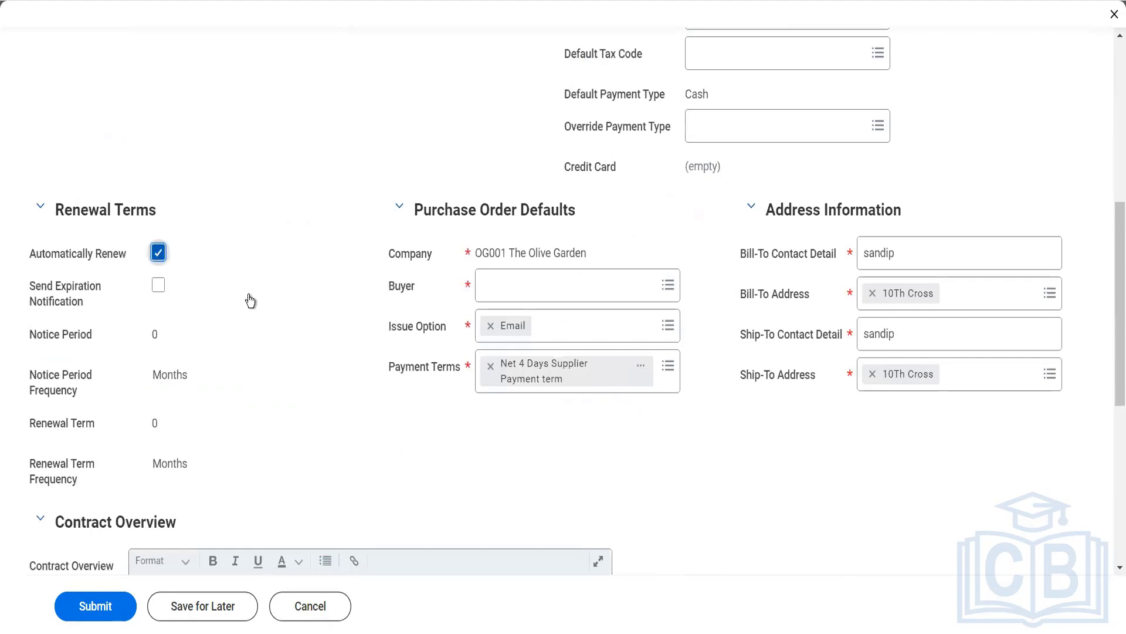
left_click(505, 297)
type("ter ser")
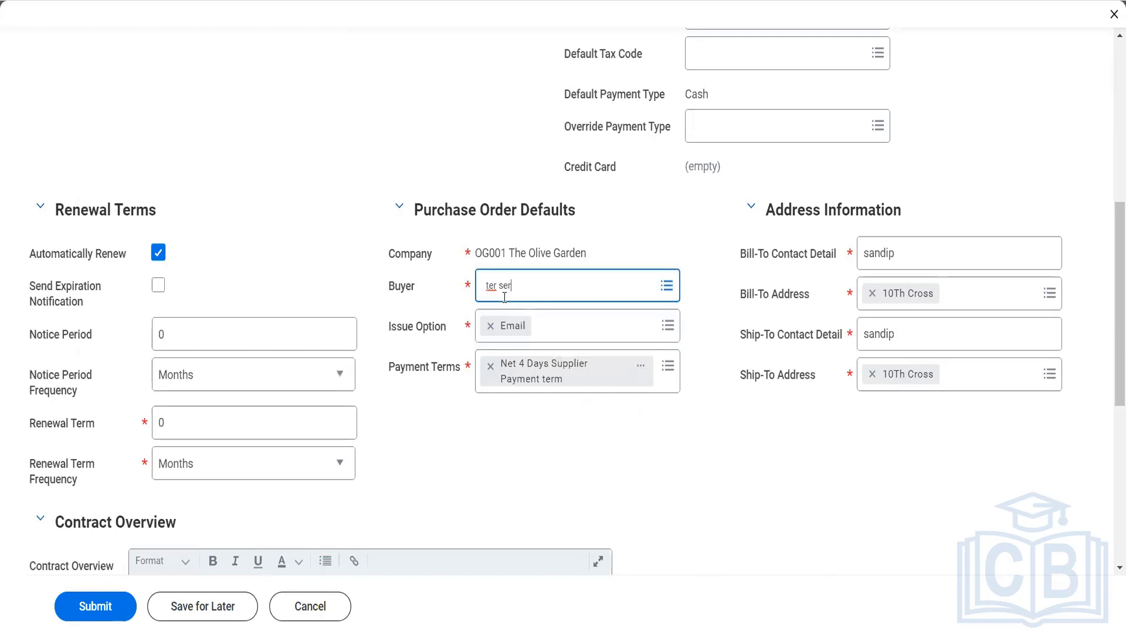
key("Return")
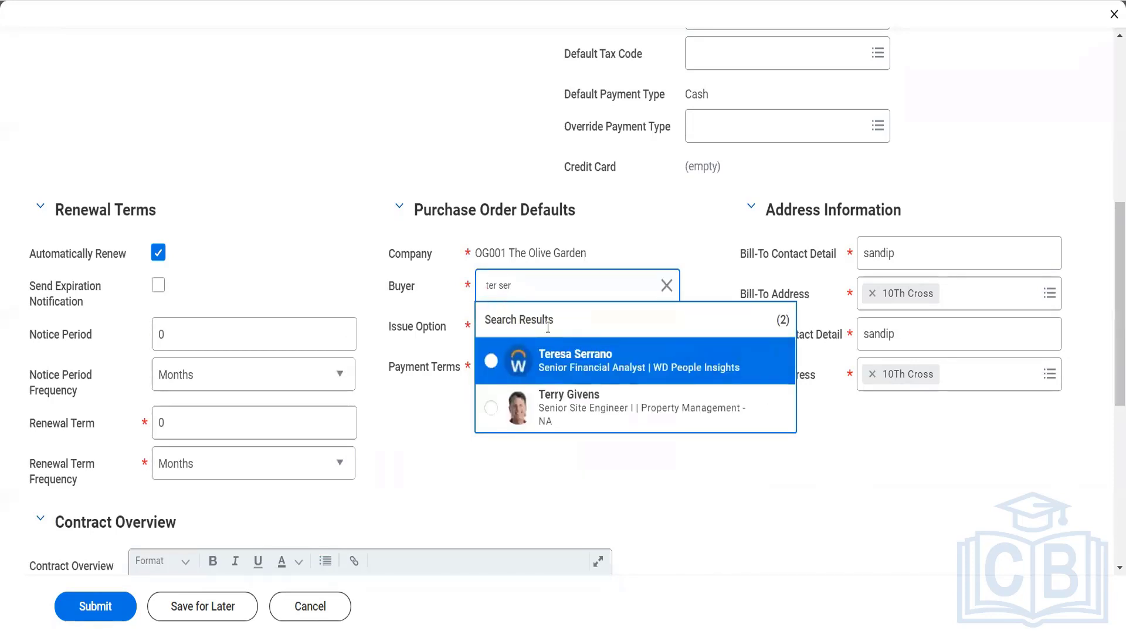
left_click(573, 383)
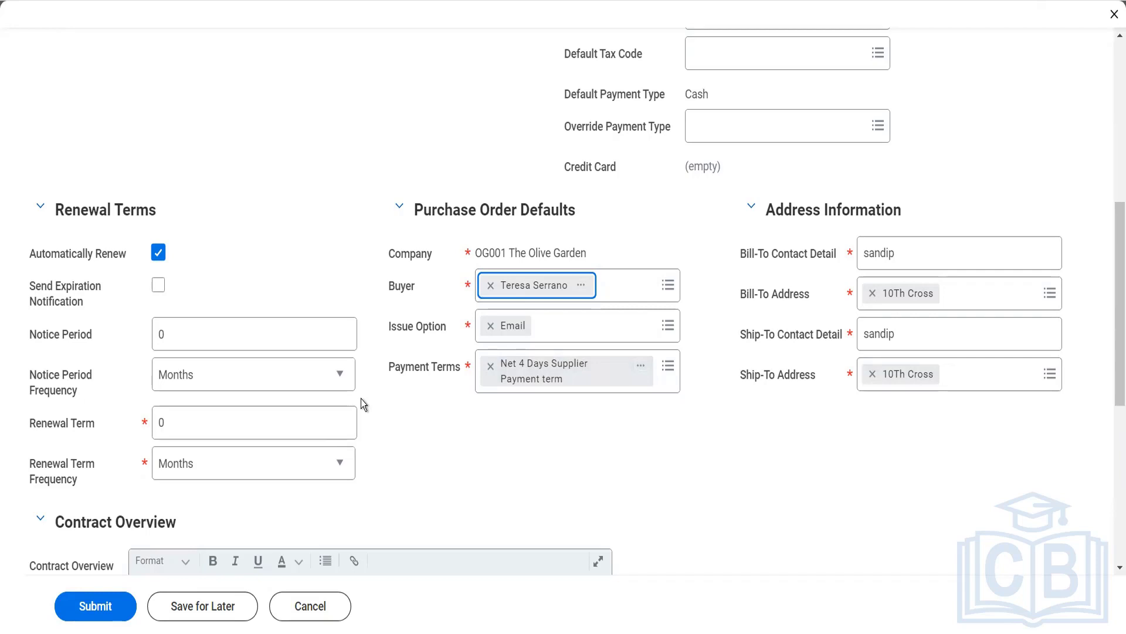
- Enter the contract overview "To see the demo of SPO and Man Invoices"
scroll(361, 399, "down", 2)
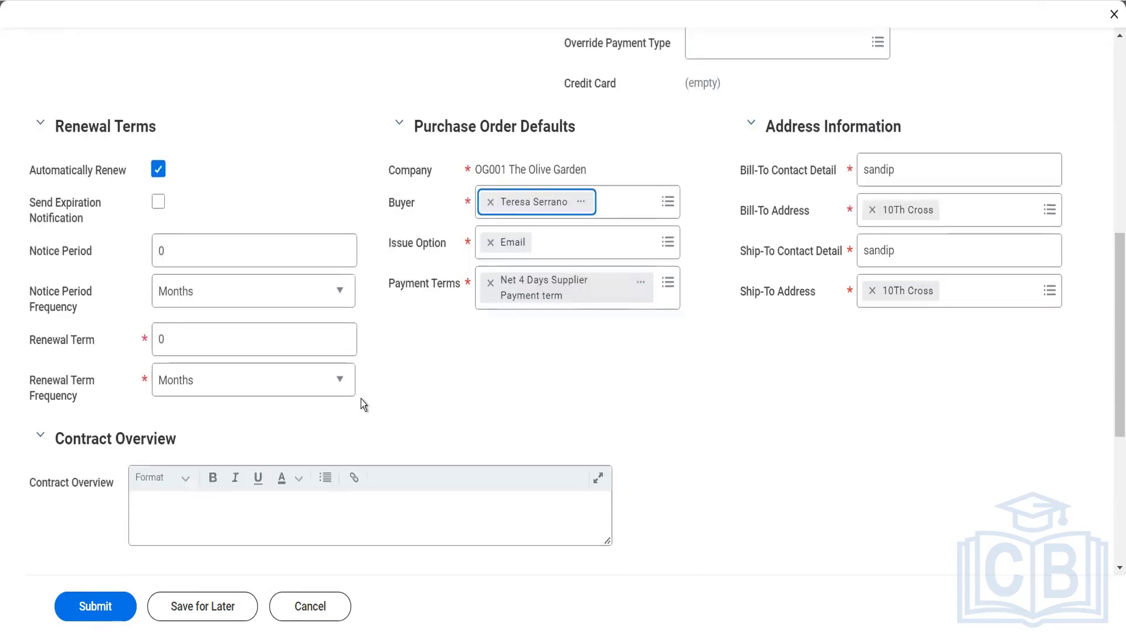
scroll(361, 399, "down", 2)
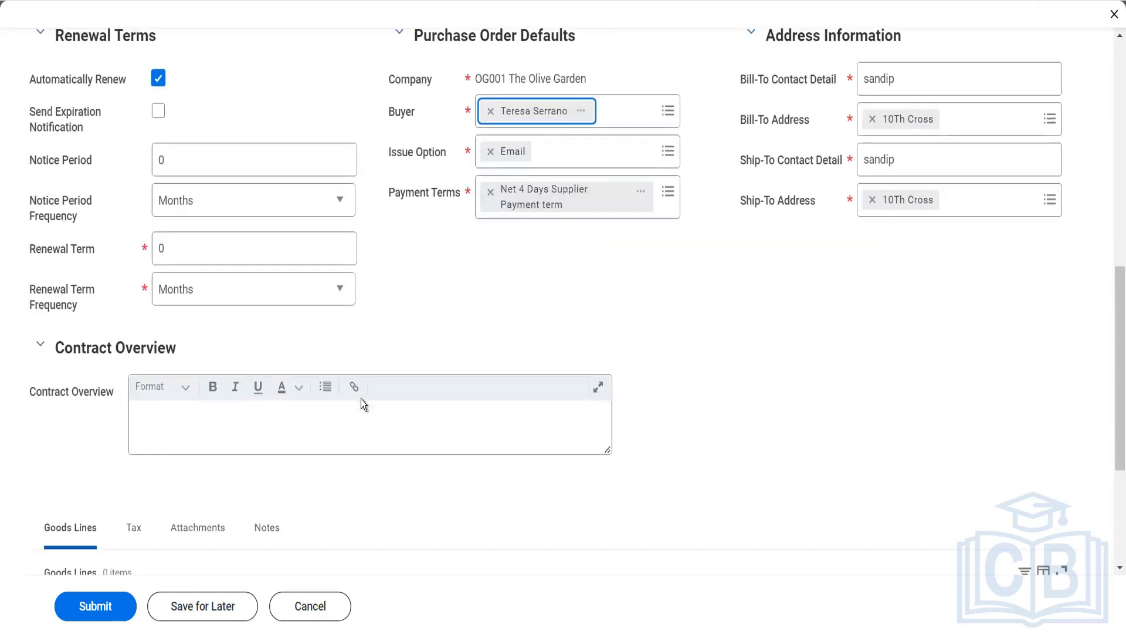
left_click(337, 421)
type("TOod")
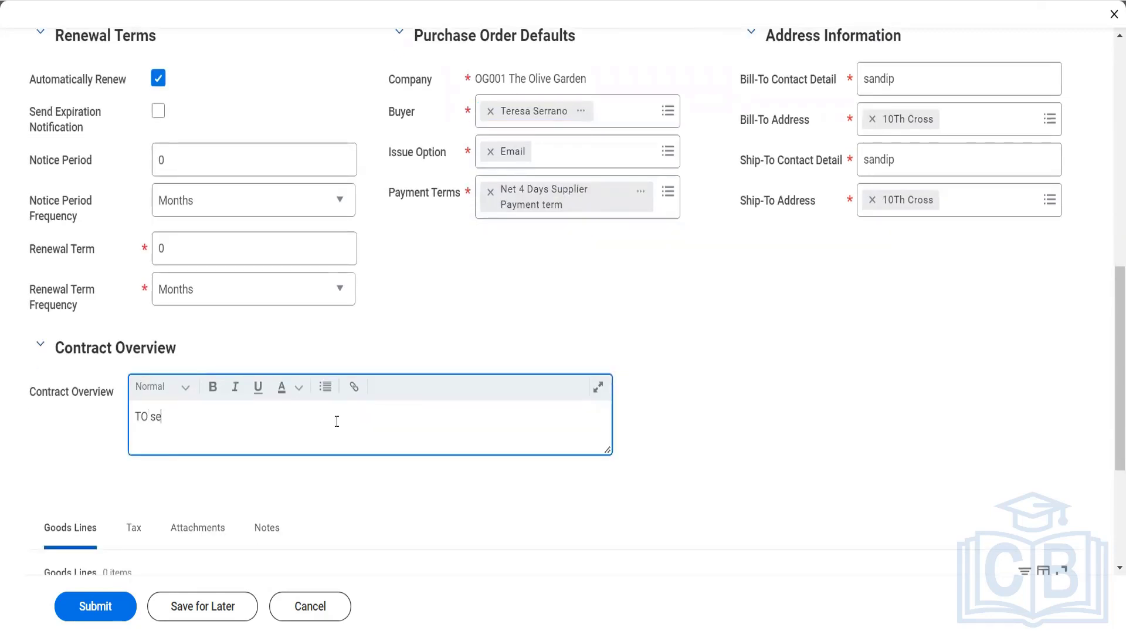
key("BackSpace")
key("BackSpace")
key("BackSpace")
type("o see the demo of SPO an")
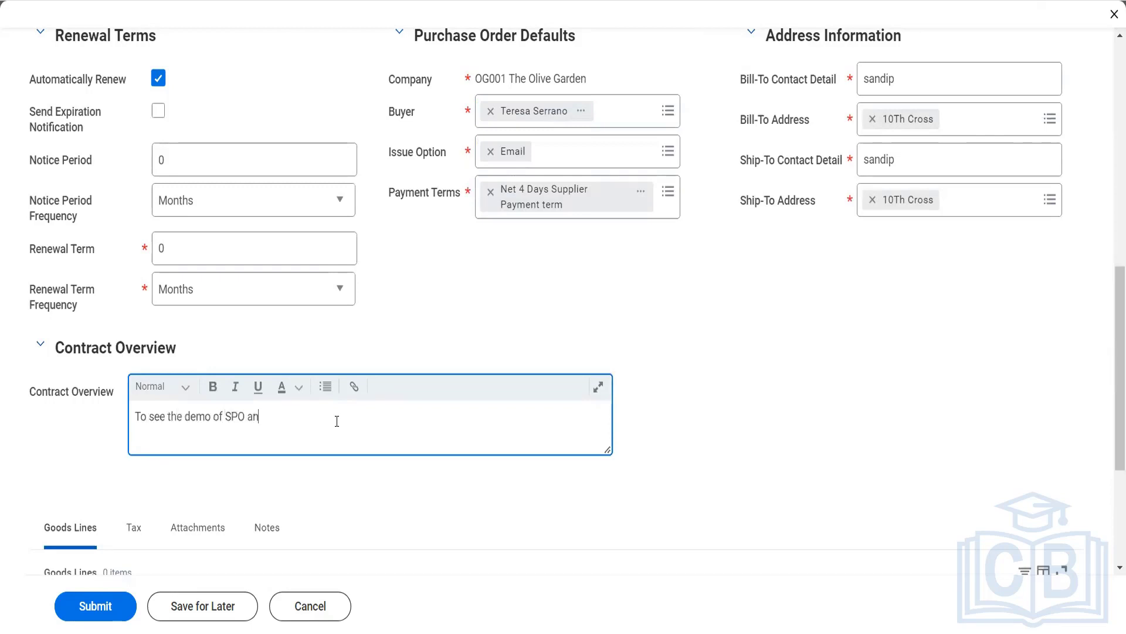
type("d Mani")
type("Invoices")
- Add a goods line with line number 1 and the item ST1234 - Shows Ticket
scroll(362, 505, "down", 3)
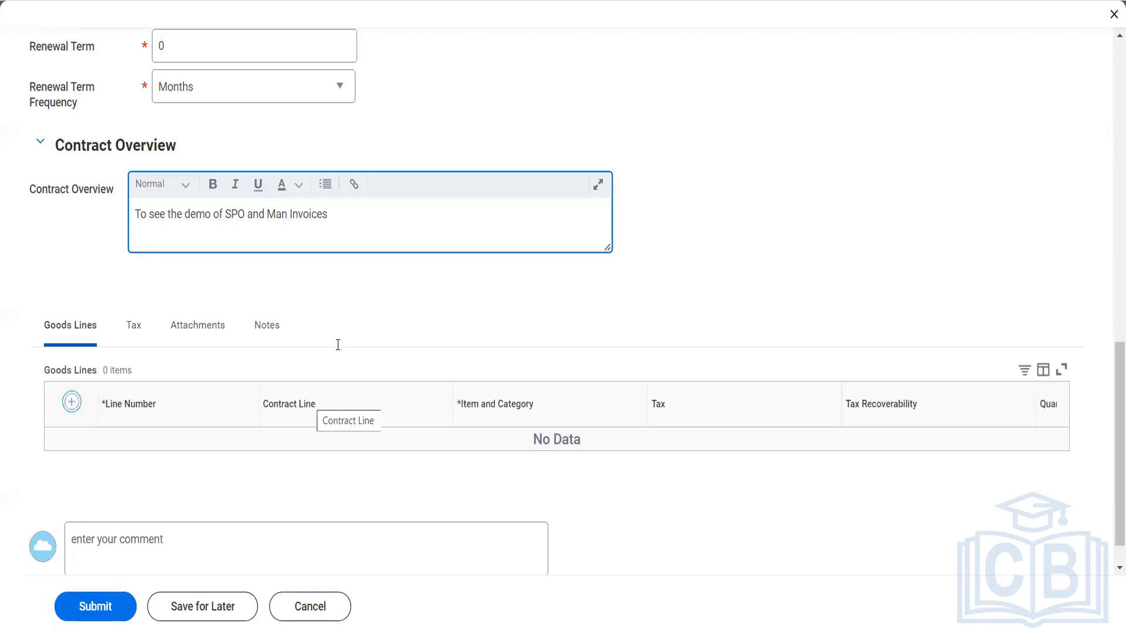
scroll(336, 343, "down", 3)
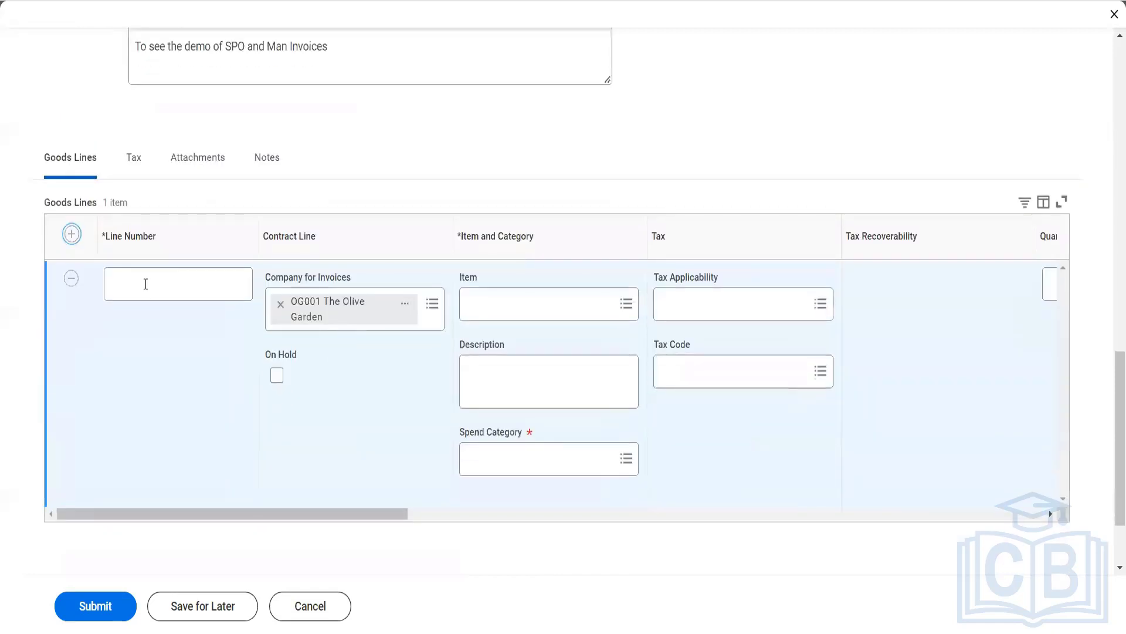
left_click(146, 284)
type("1")
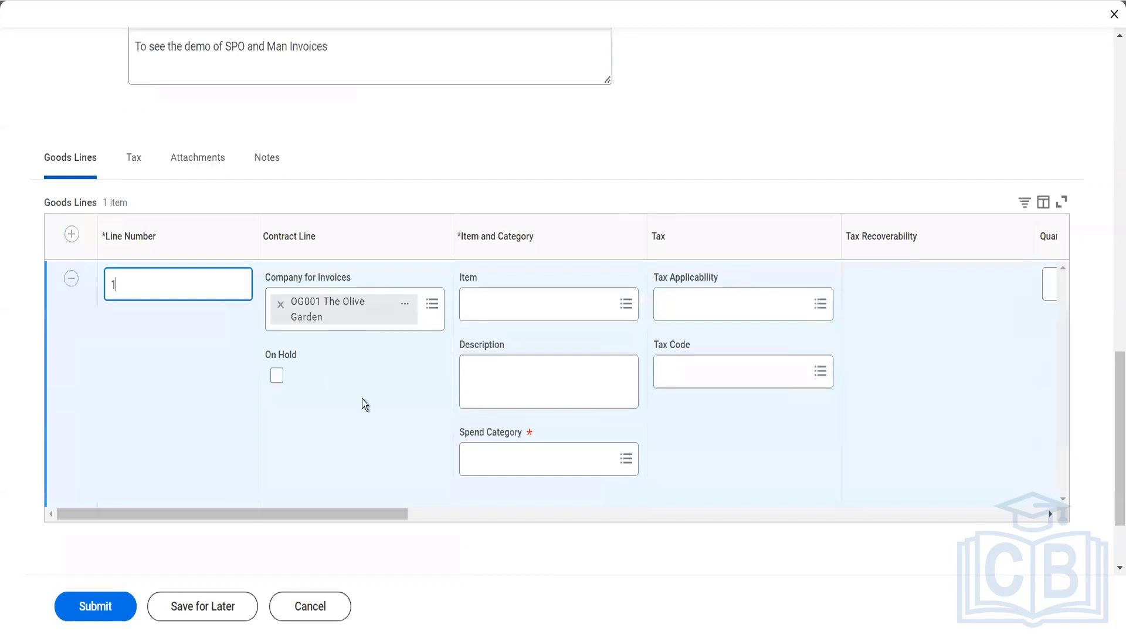
left_click(506, 313)
type("ticket")
key("Return")
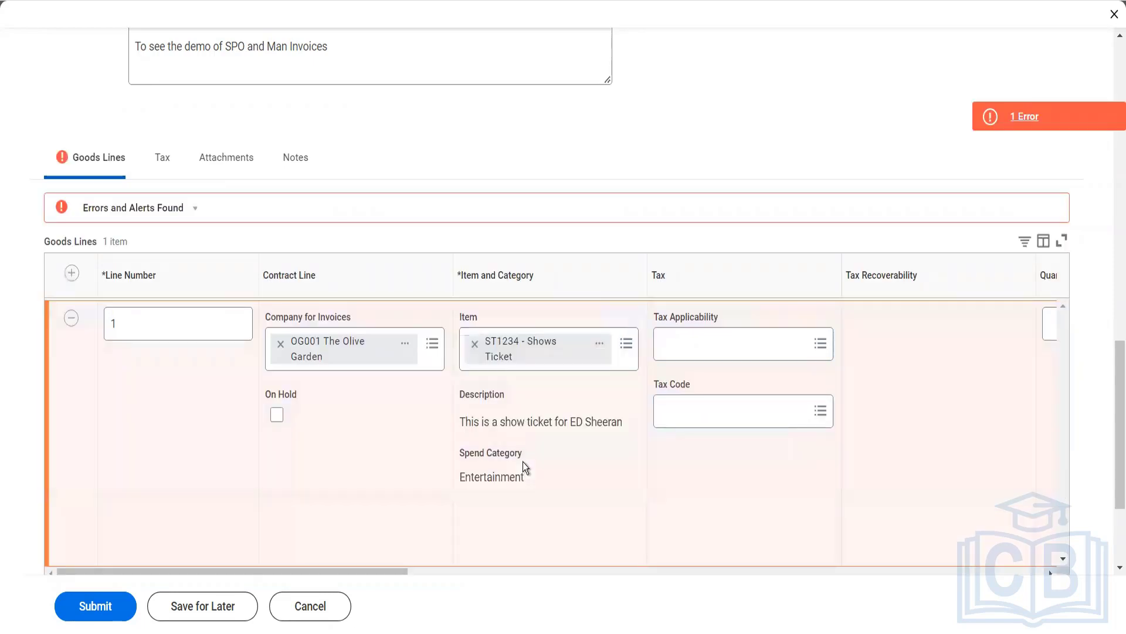
- Set the unit of measure of goods line 1 to Each
scroll(640, 410, "right", 3)
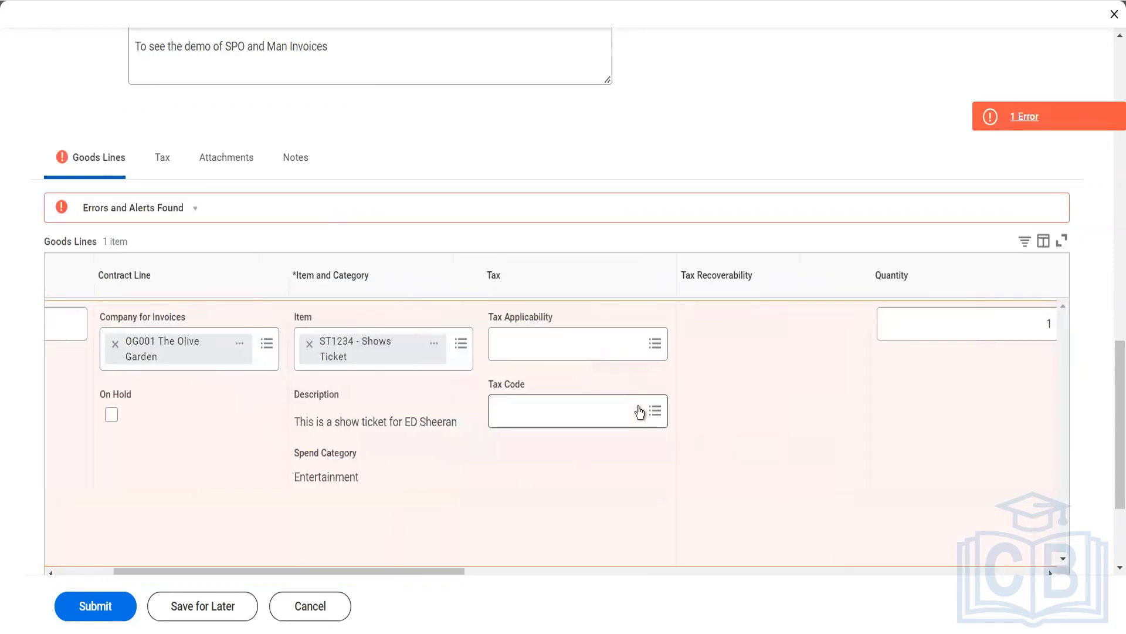
scroll(638, 407, "right", 7)
left_click(696, 352)
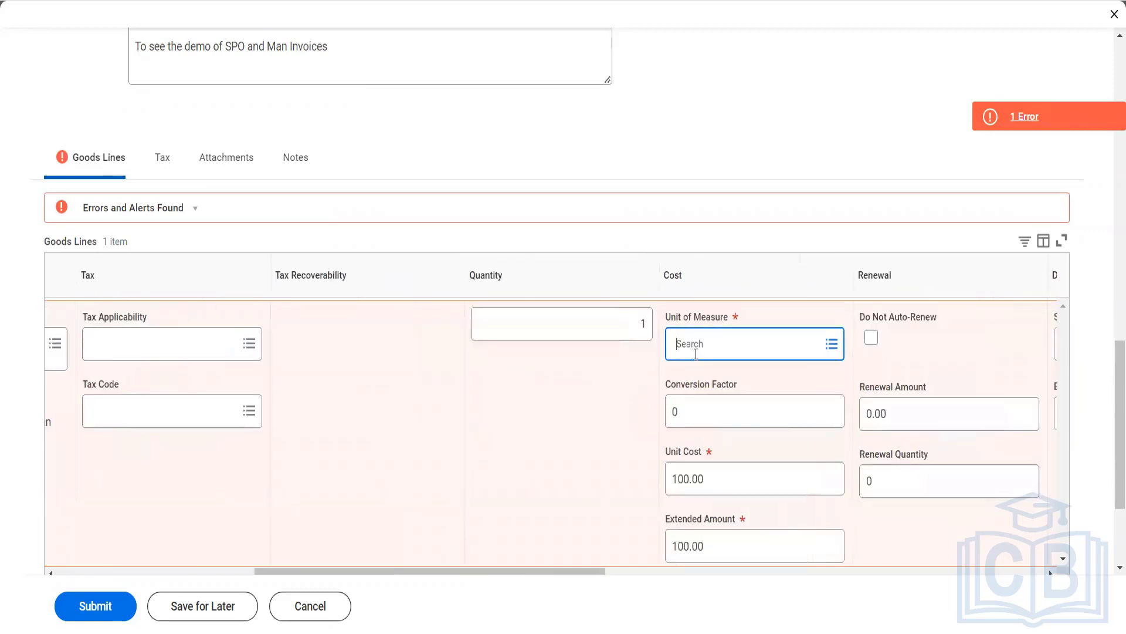
type("ac")
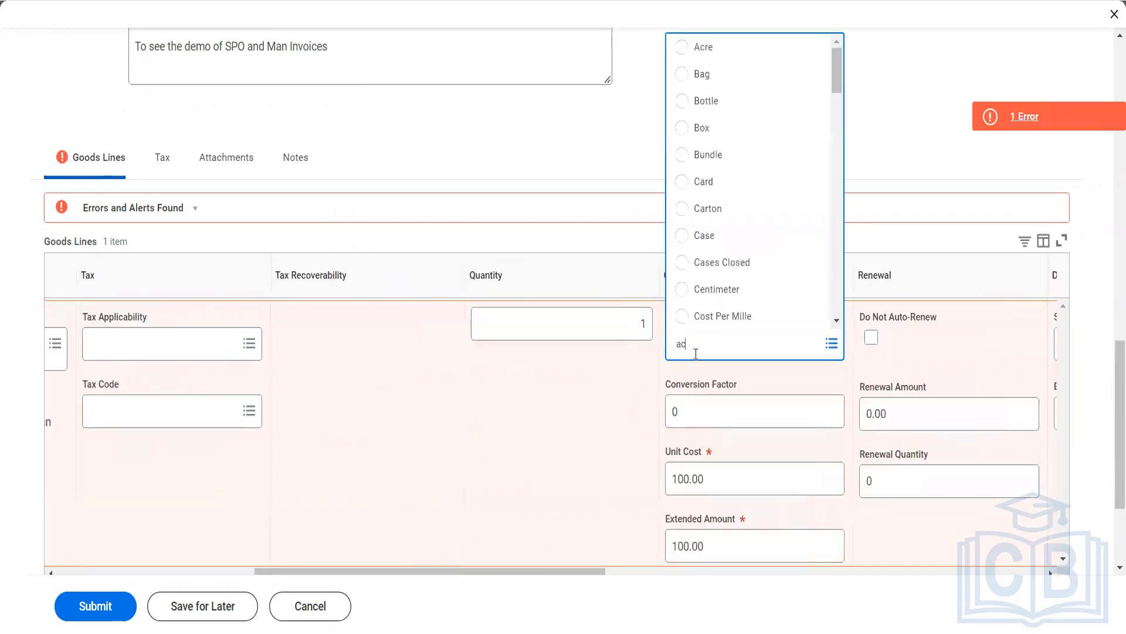
key("BackSpace")
key("BackSpace")
type("each")
key("Return")
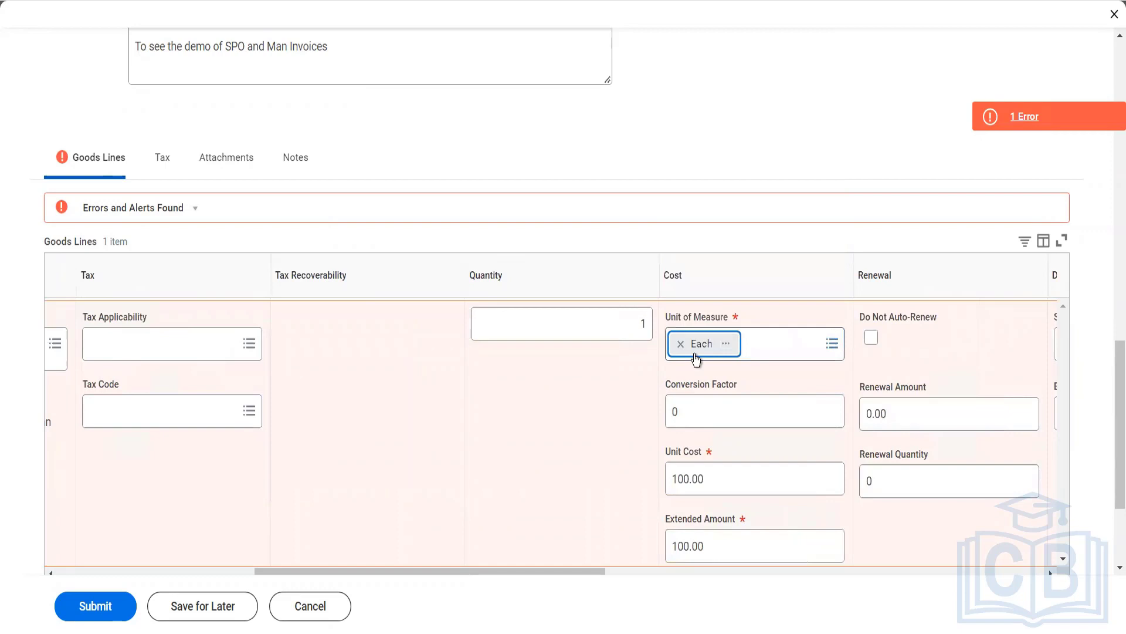
key("Tab")
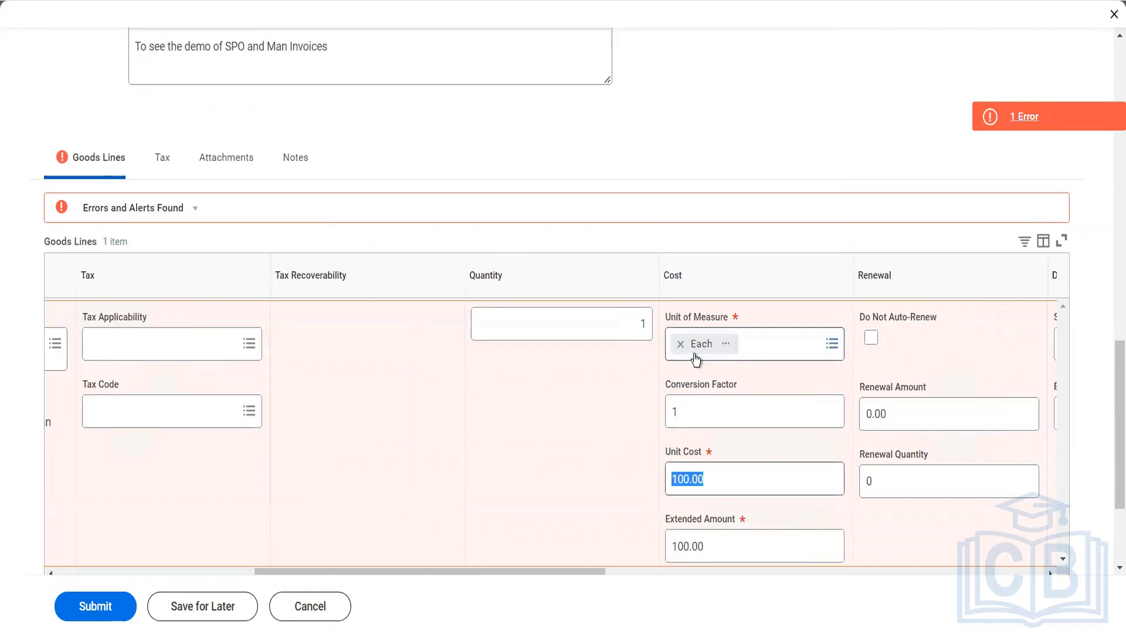
- Set the quantity of goods line 1 to 12 and its unit cost to 1,000.00
left_click(640, 327)
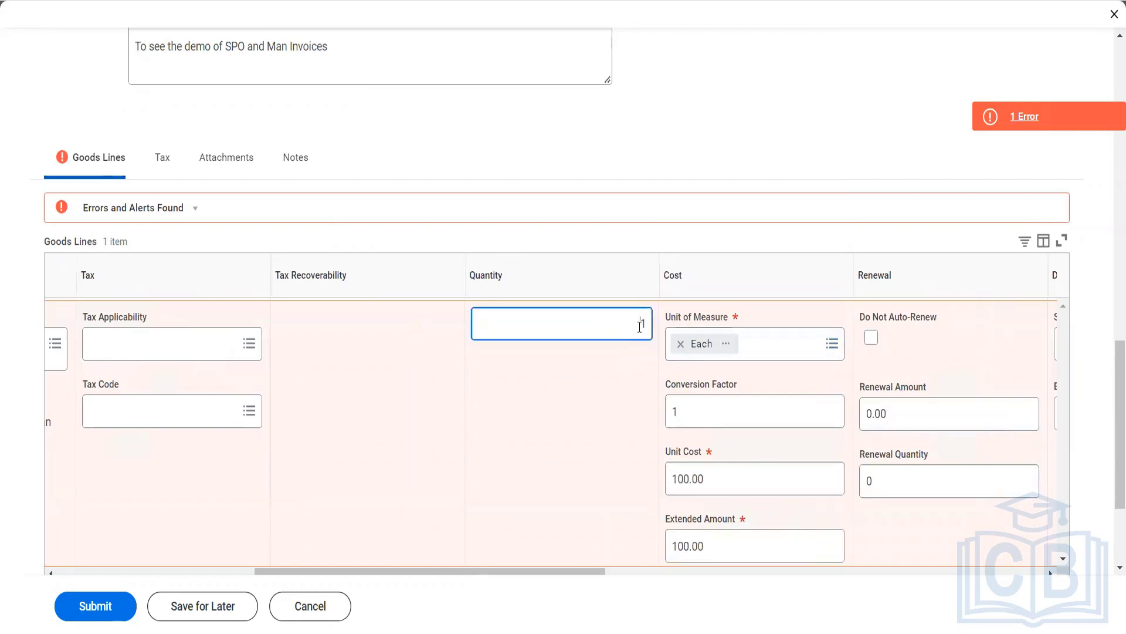
key("Tab")
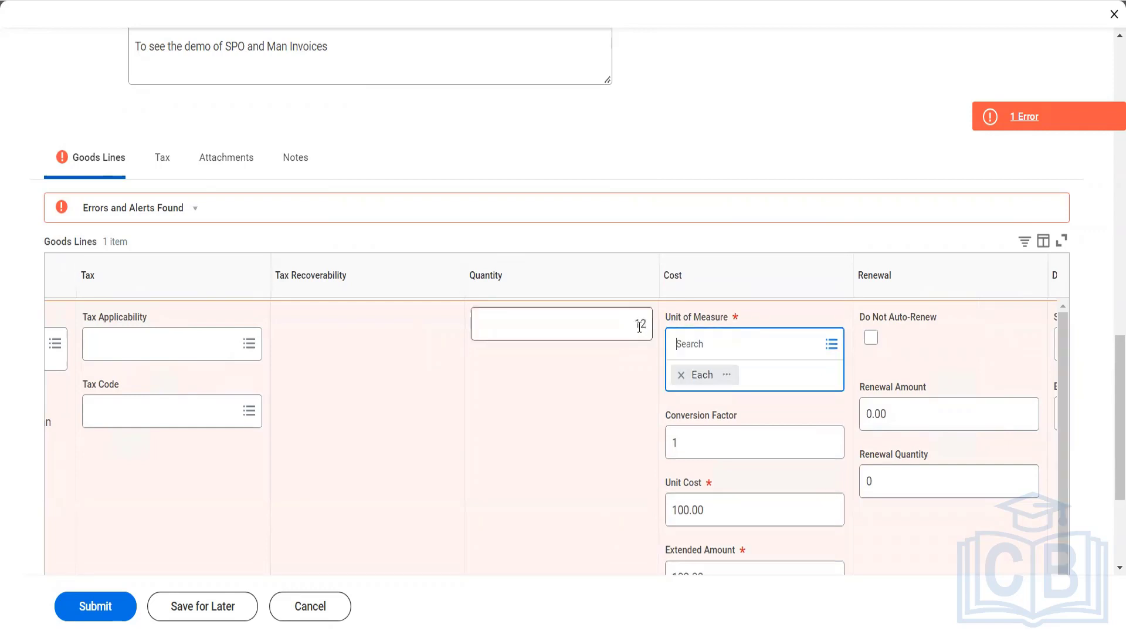
key("Tab")
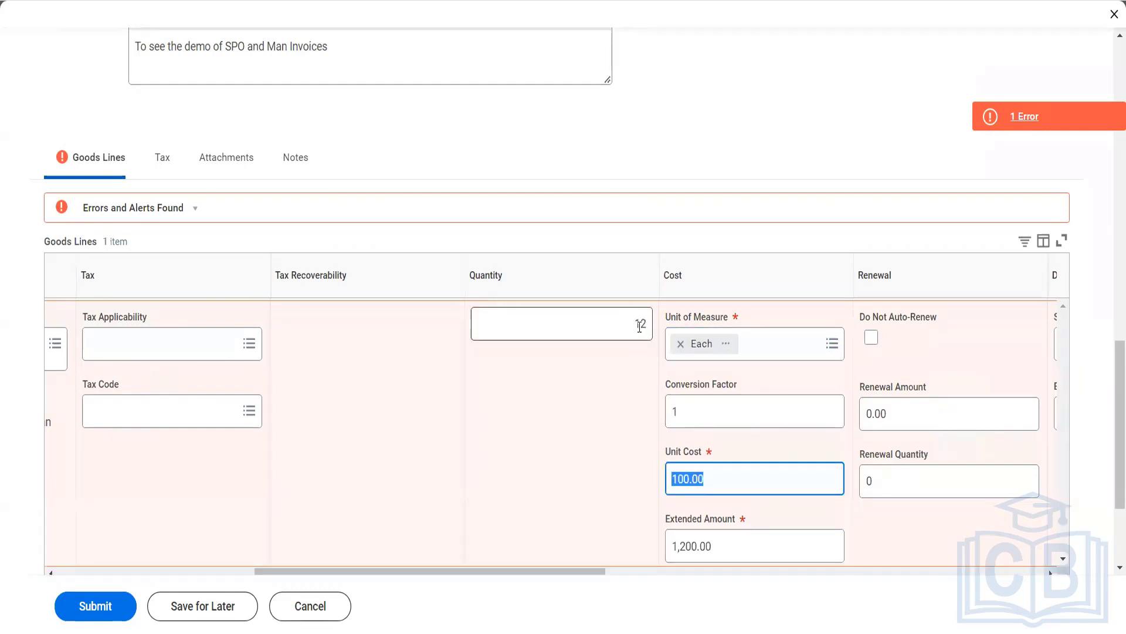
type("1000")
key("Tab")
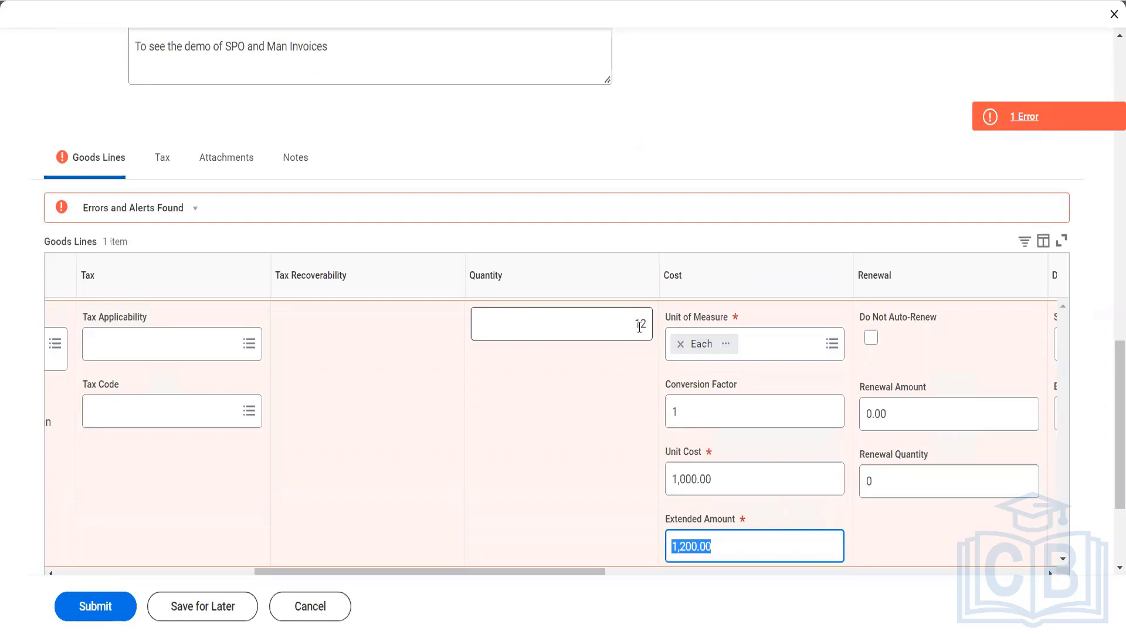
- Set the start date of goods line 1 to 01/01/2022 and its end date to 12/31/2022
left_click(590, 573)
left_click_drag(589, 572, 656, 573)
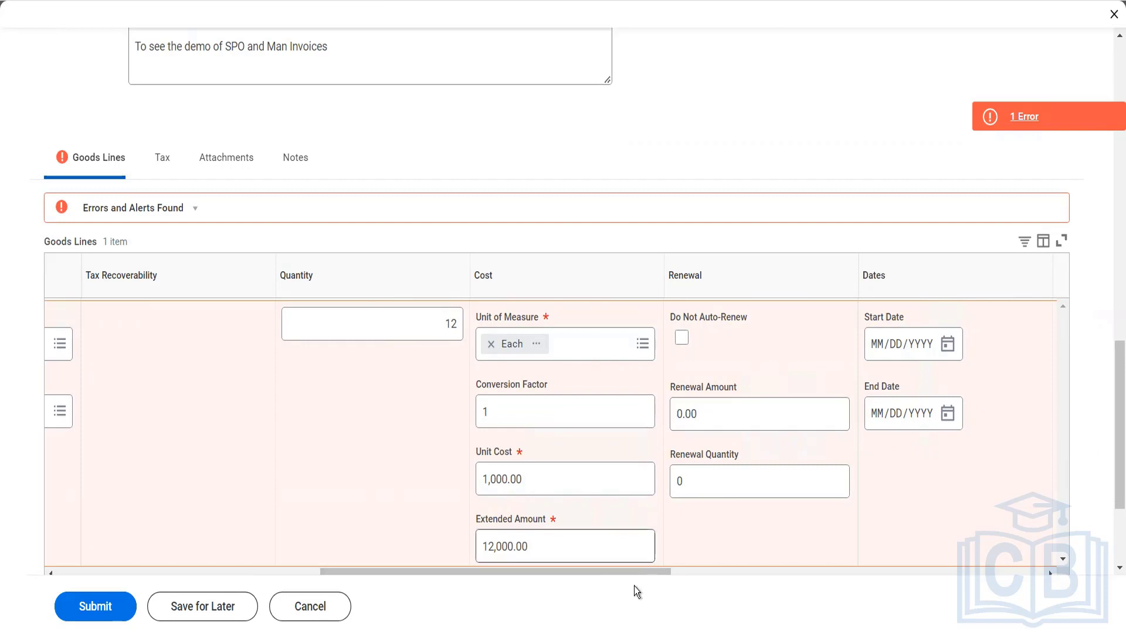
left_click_drag(635, 572, 684, 560)
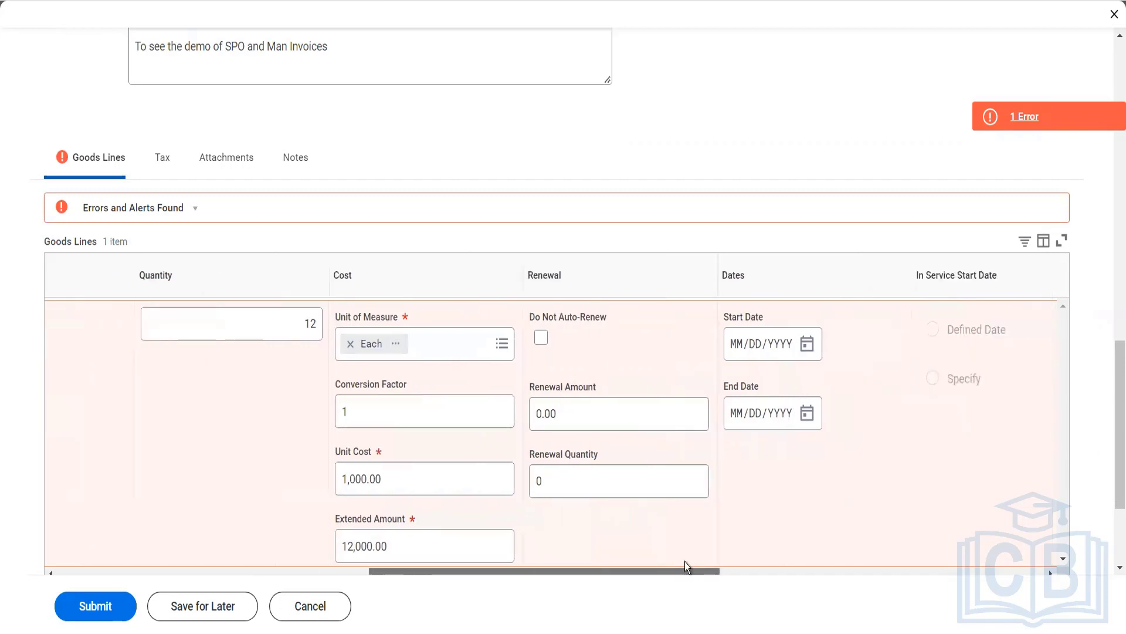
left_click(732, 346)
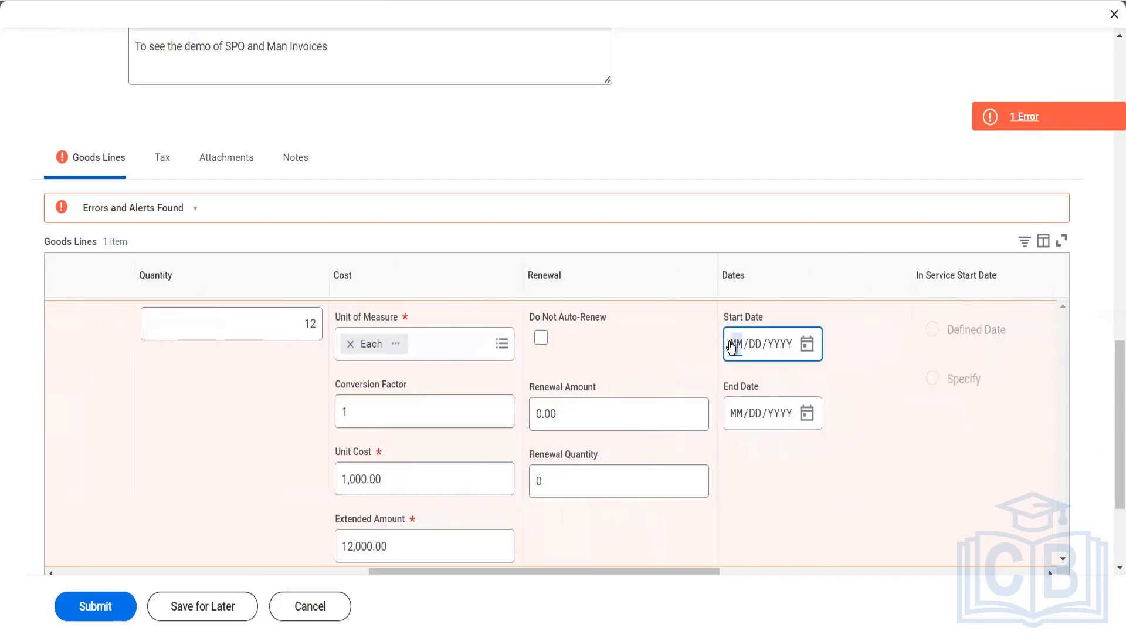
type("01012022")
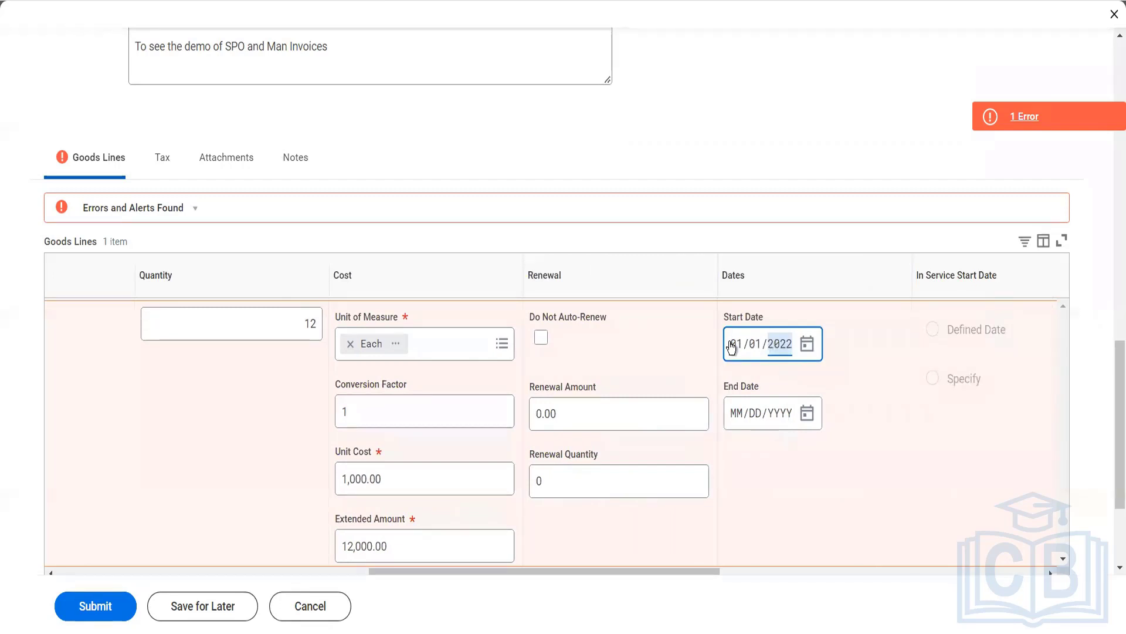
left_click(738, 414)
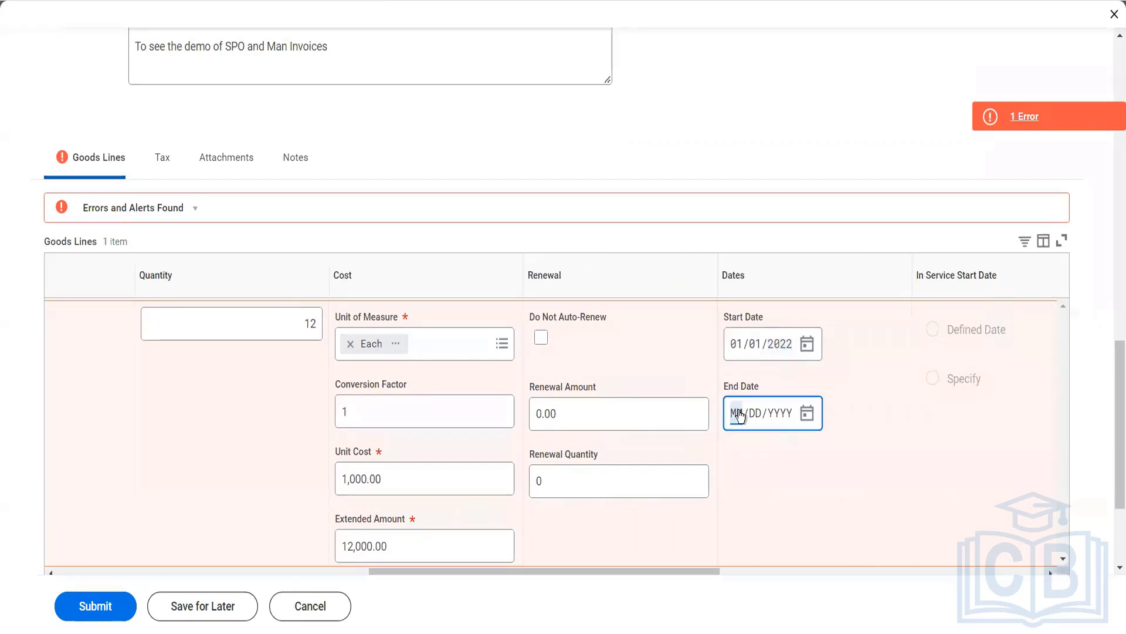
type("12312022")
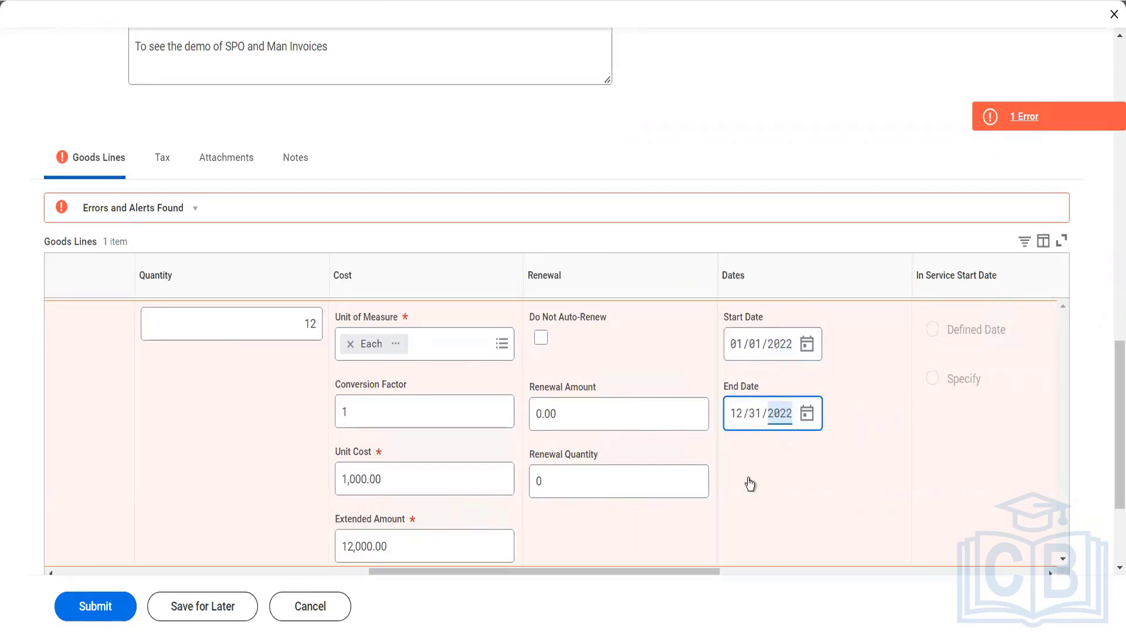
- Try to submit the supplier contract and review the validation details against the goods line
left_click_drag(708, 567, 298, 491)
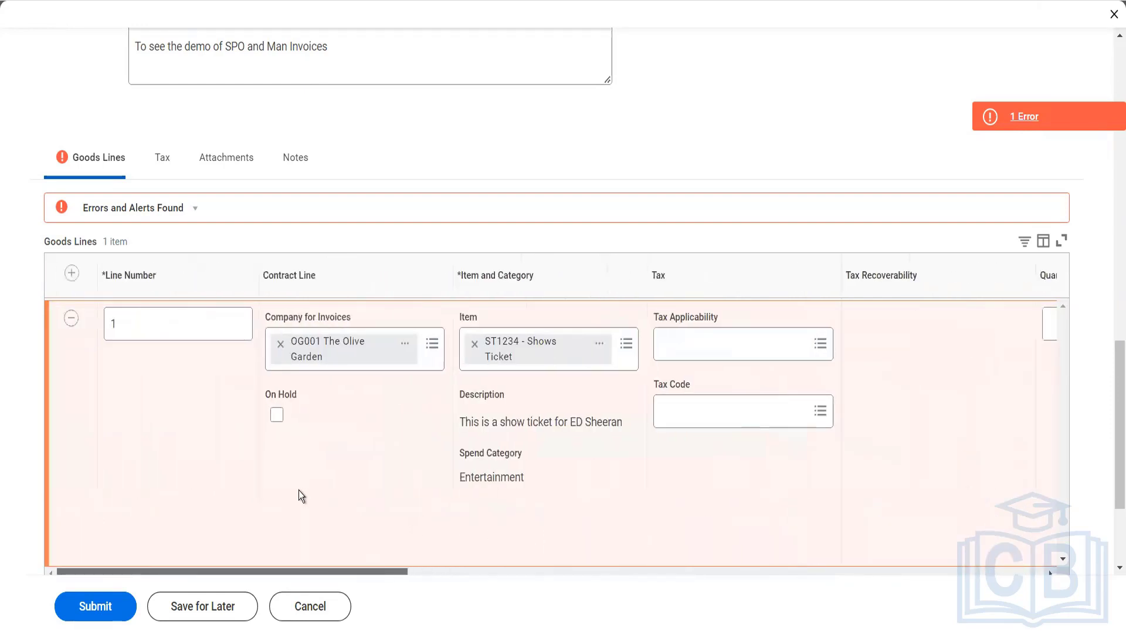
left_click(97, 610)
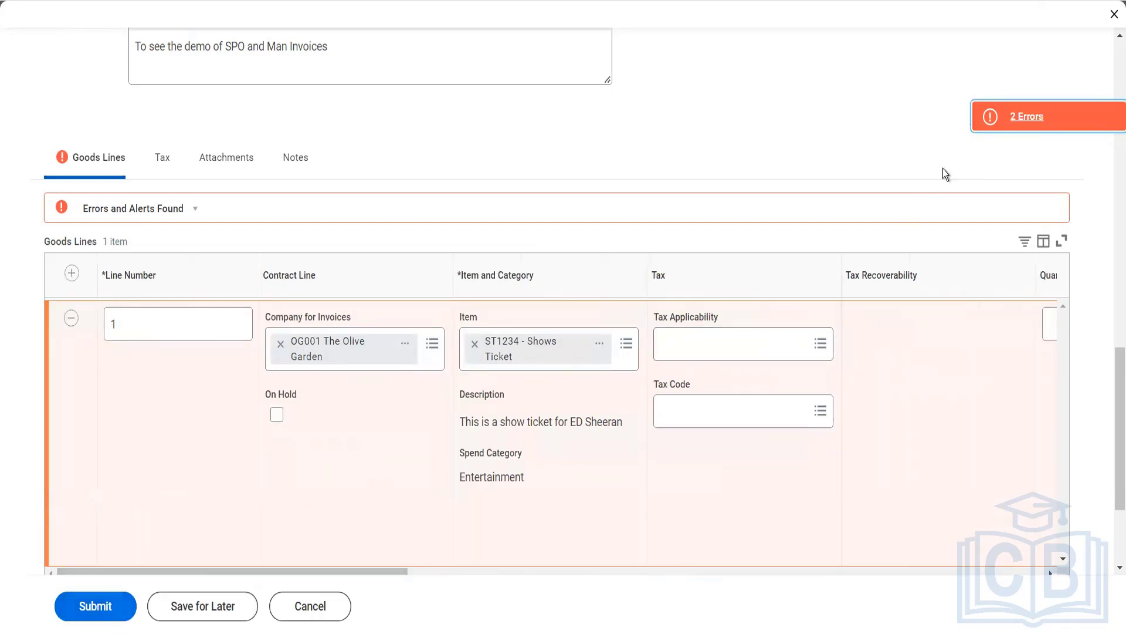
left_click(980, 116)
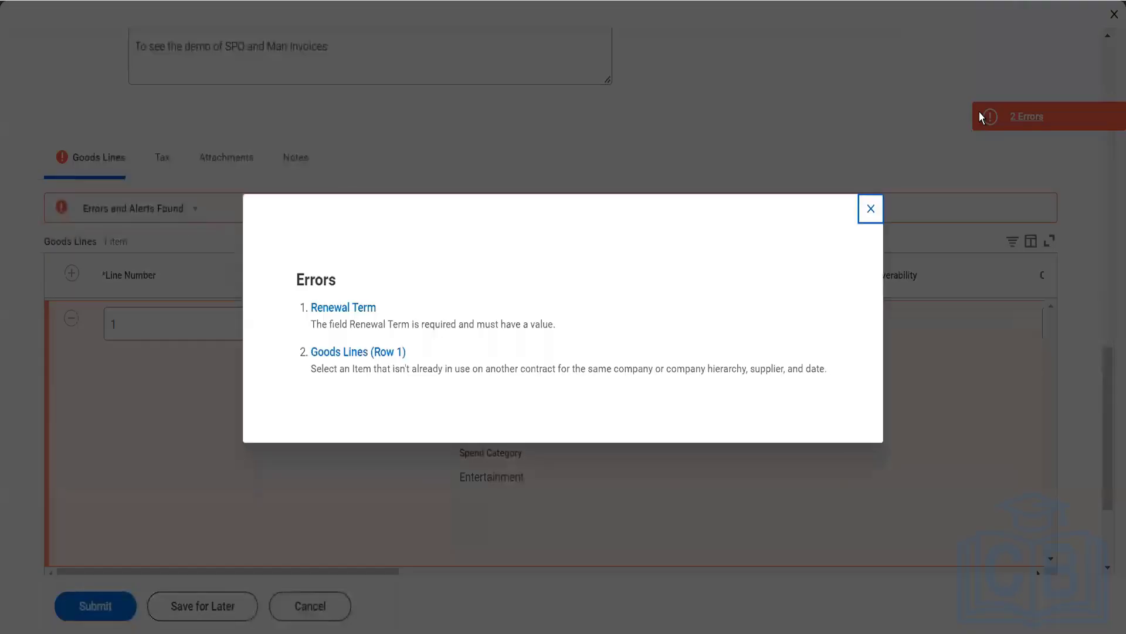
left_click(870, 210)
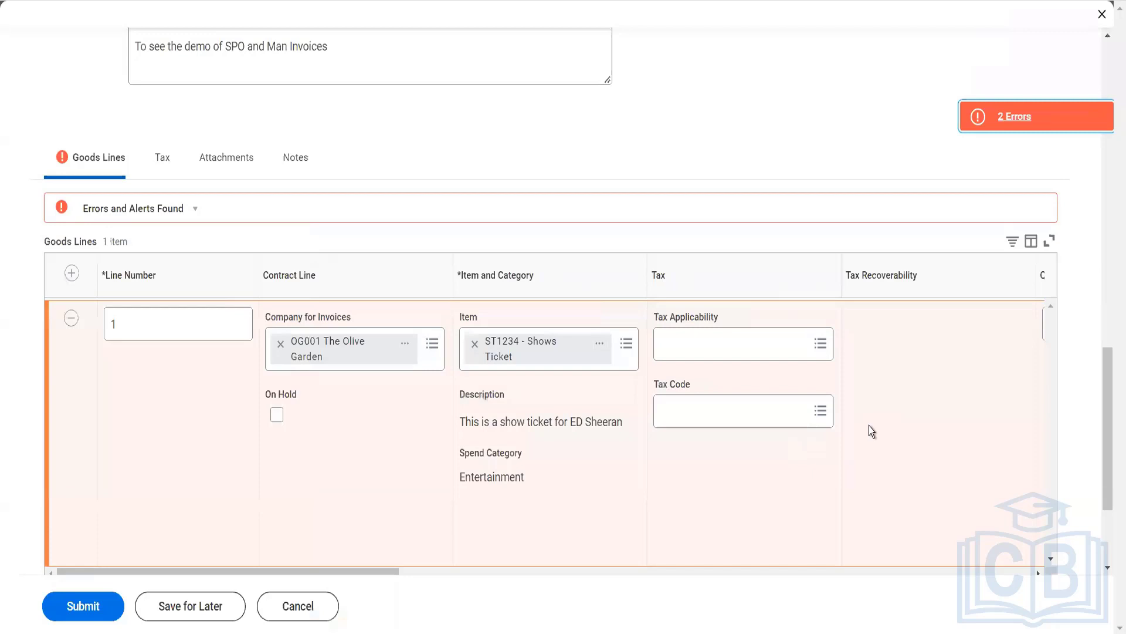
scroll(869, 425, "right", 8)
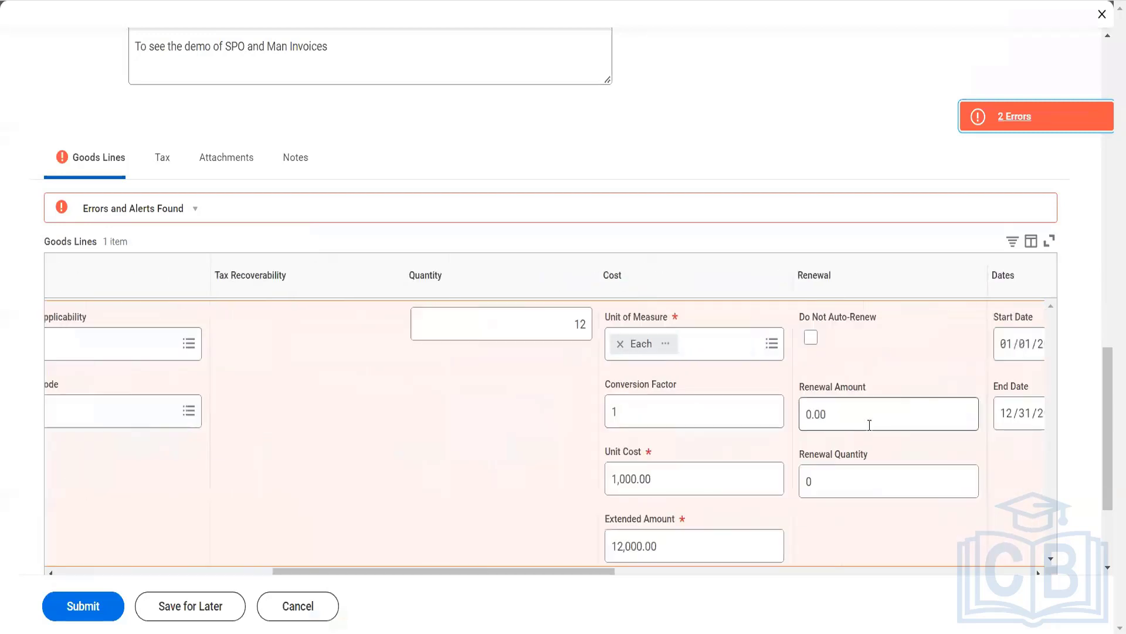
- Set the renewal amount of goods line 1 to 12,000.00 and its renewal quantity to 12
left_click(834, 413)
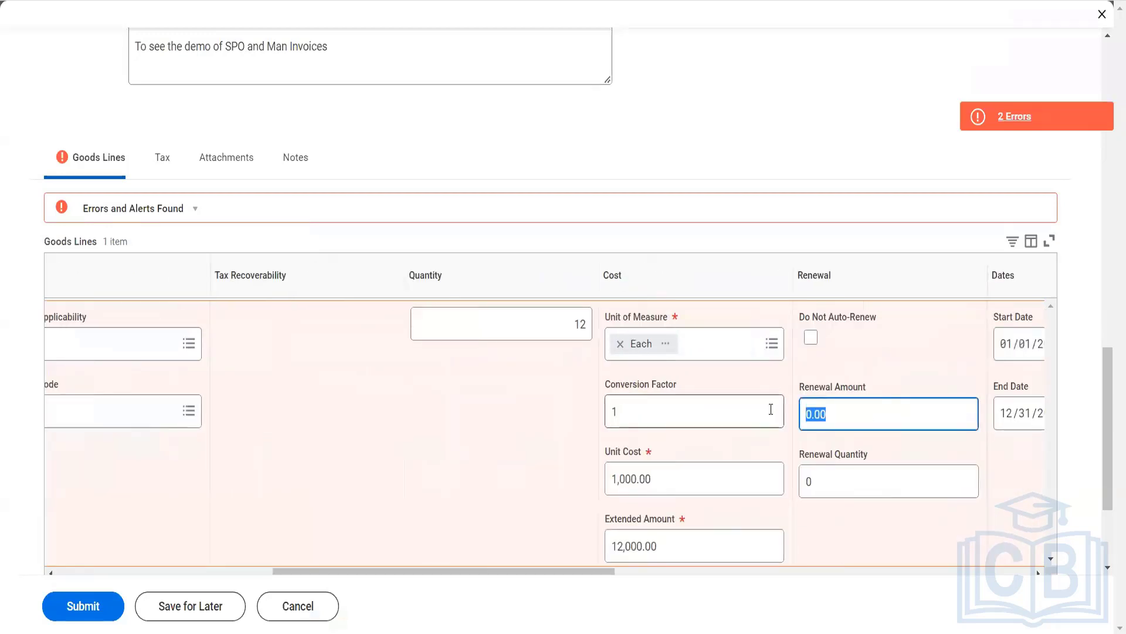
type("12000")
key("Tab")
type("12")
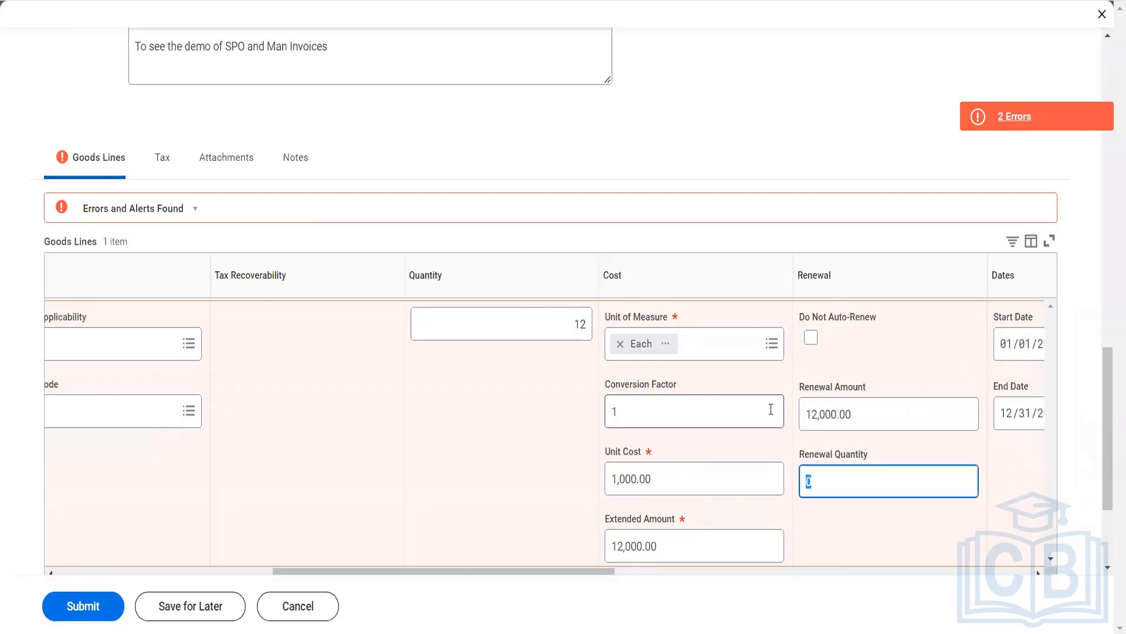
key("Tab")
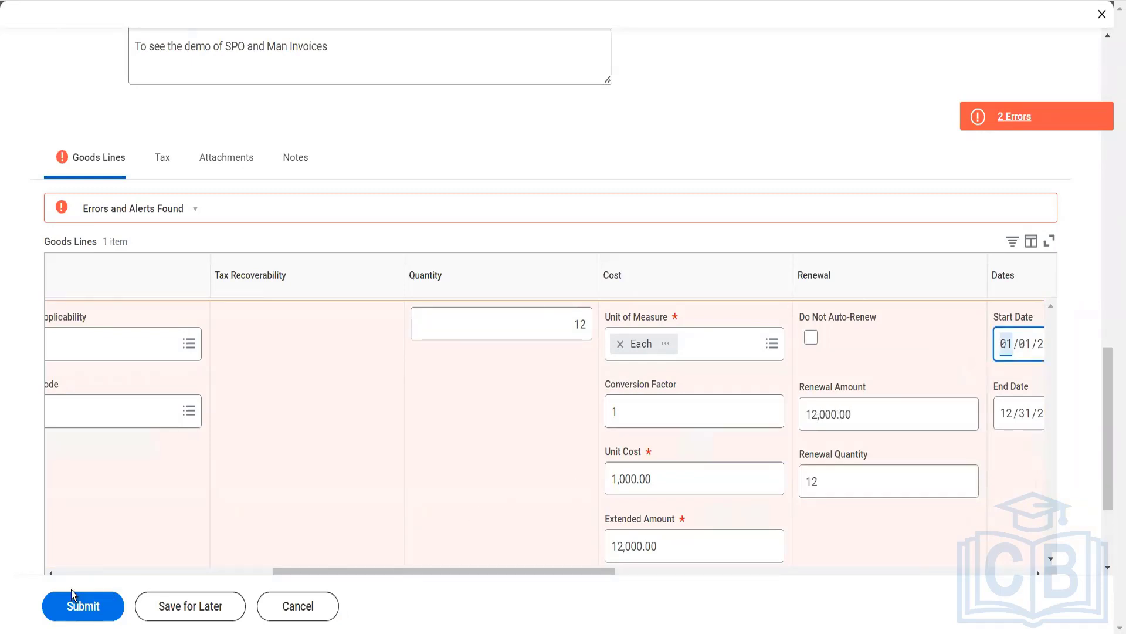
- Try to submit the supplier contract again, review the error list and check the remaining fields of goods line 1
left_click(77, 619)
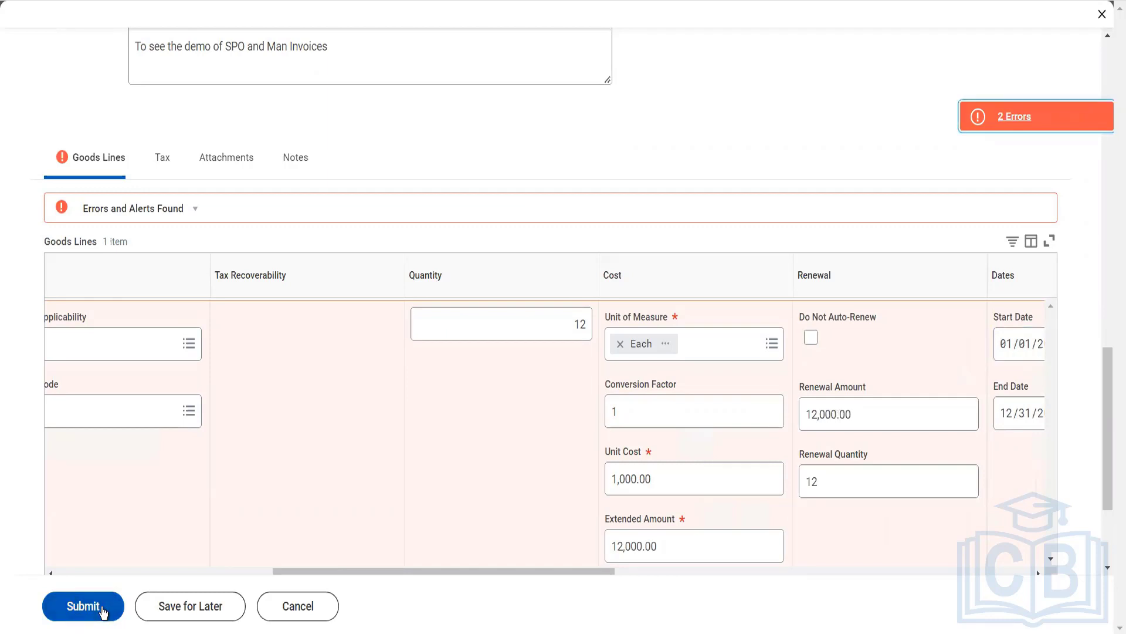
left_click(991, 124)
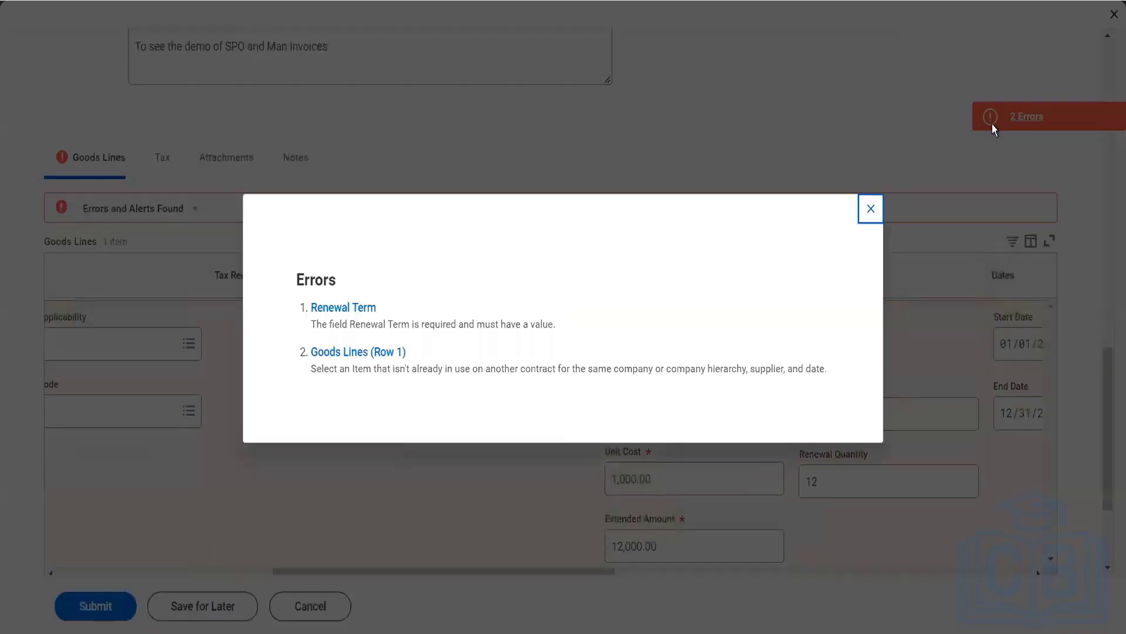
left_click(870, 209)
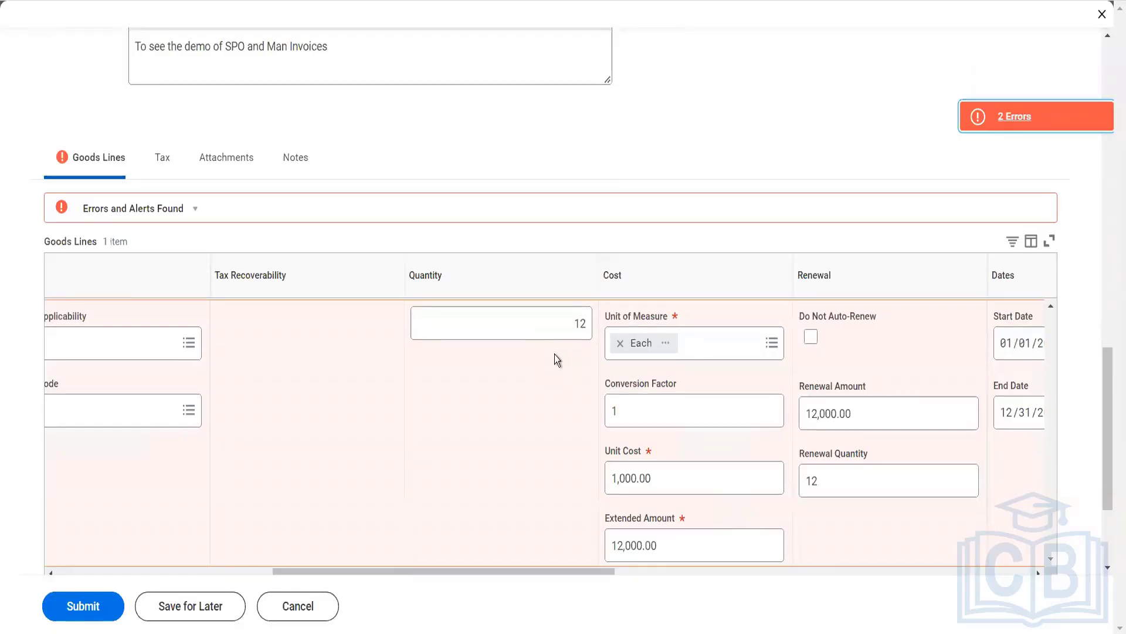
scroll(555, 353, "right", 8)
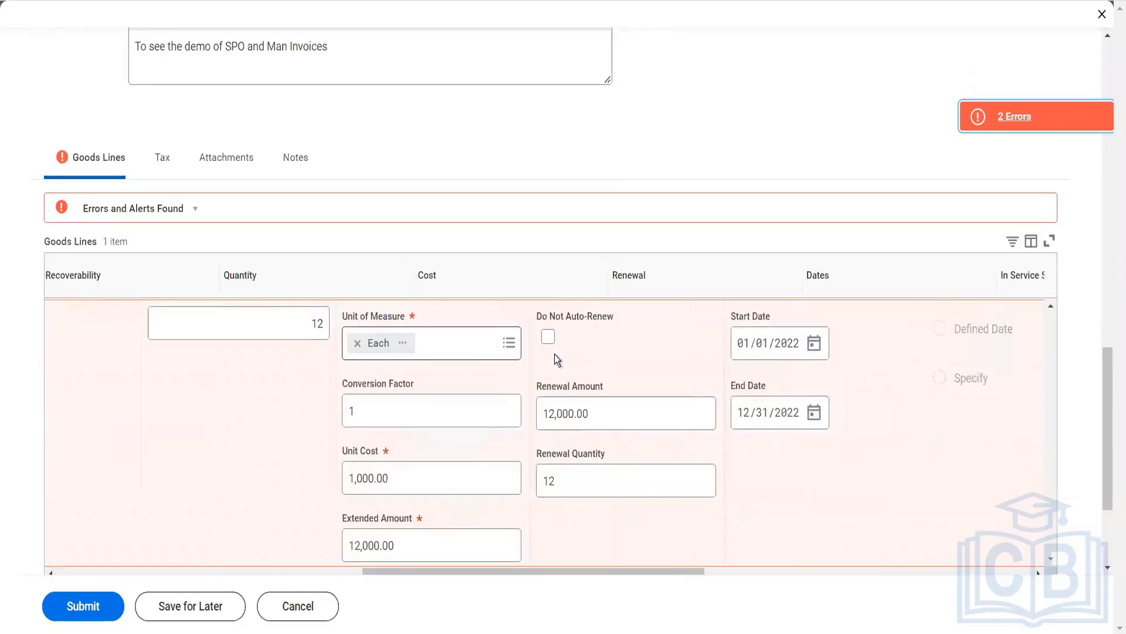
scroll(554, 354, "right", 8)
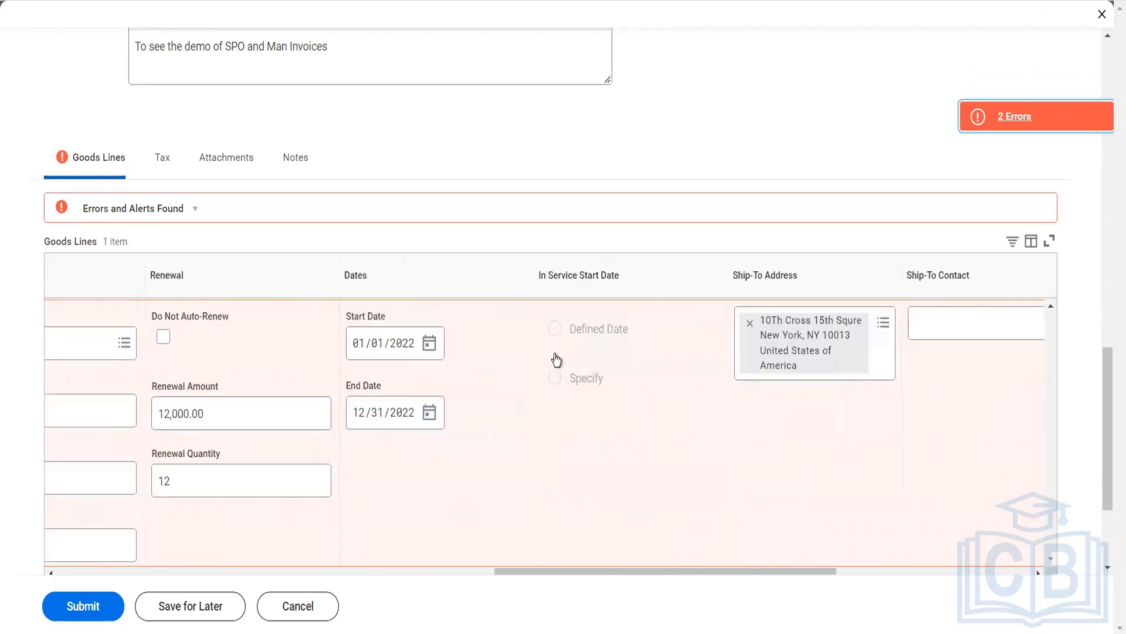
scroll(554, 353, "right", 5)
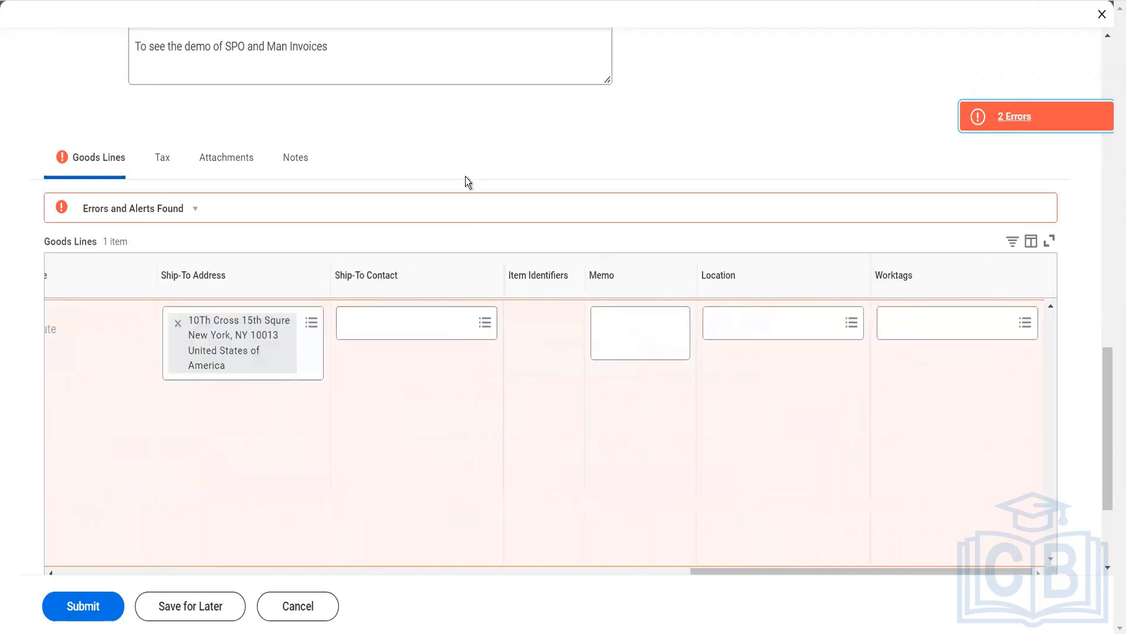
- Set the contract's renewal term to 12 and keep its renewal term frequency at Months
scroll(466, 177, "up", 8)
double_click(185, 302)
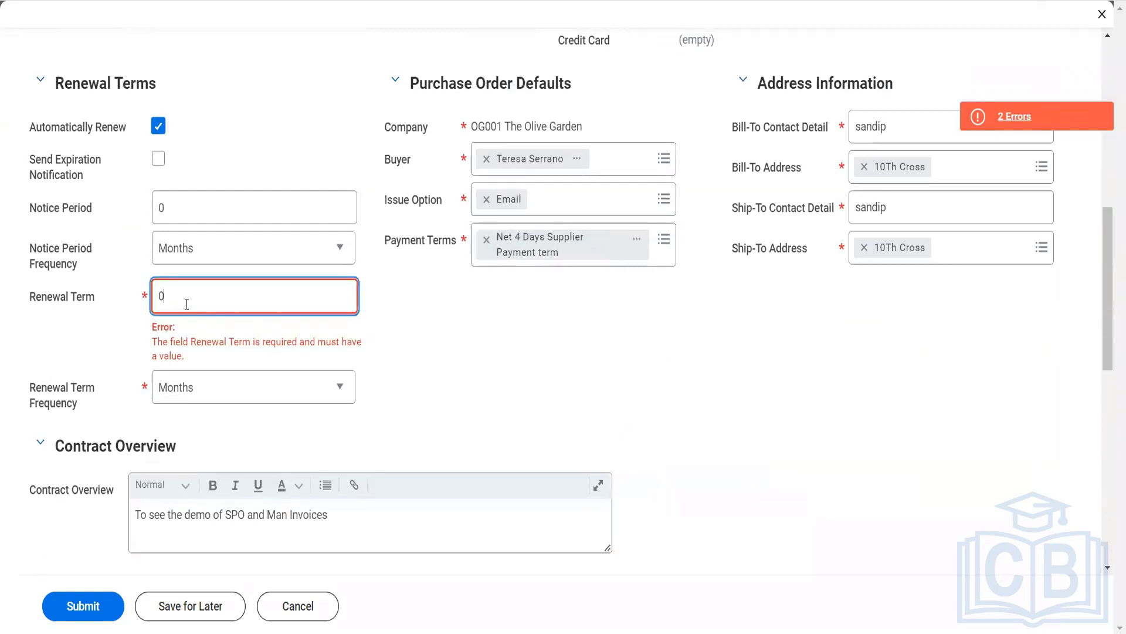
type("12")
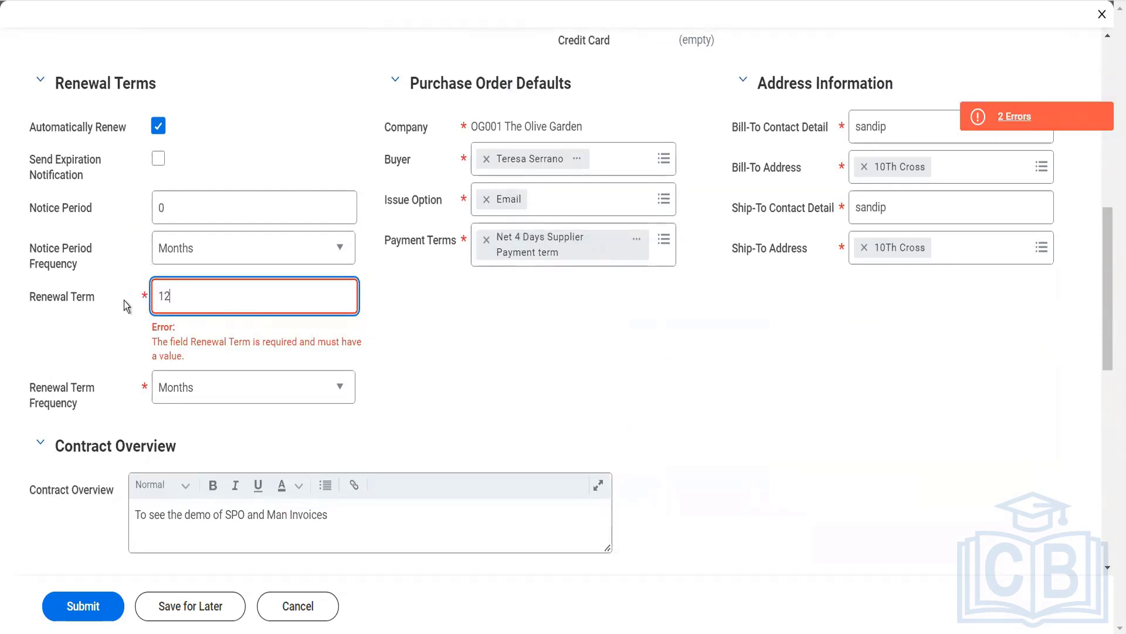
key("Tab")
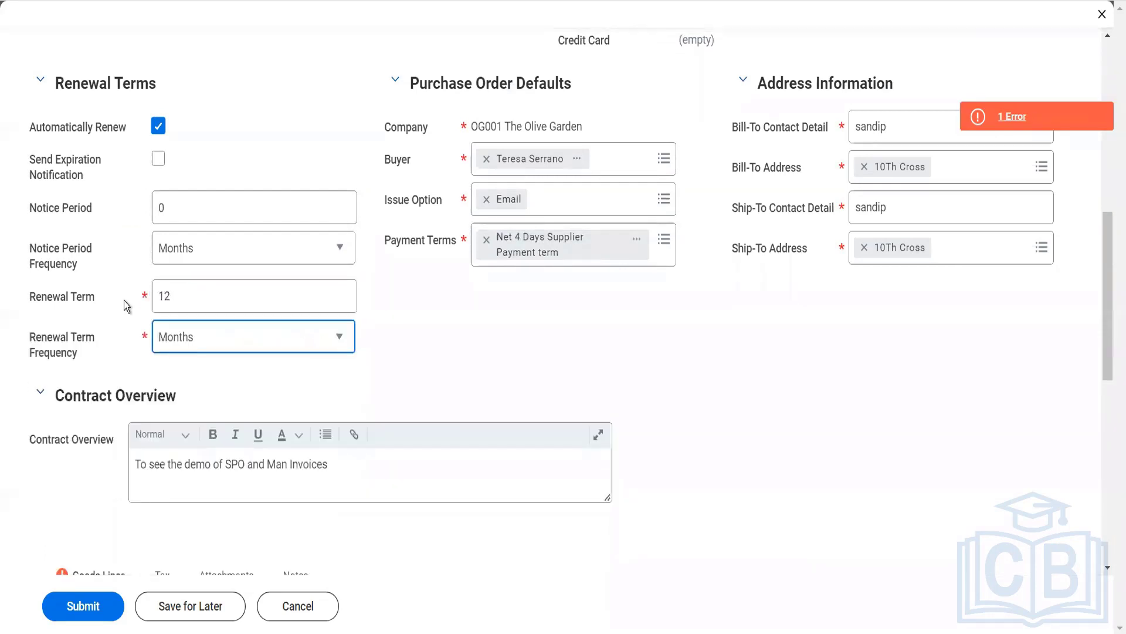
left_click(185, 348)
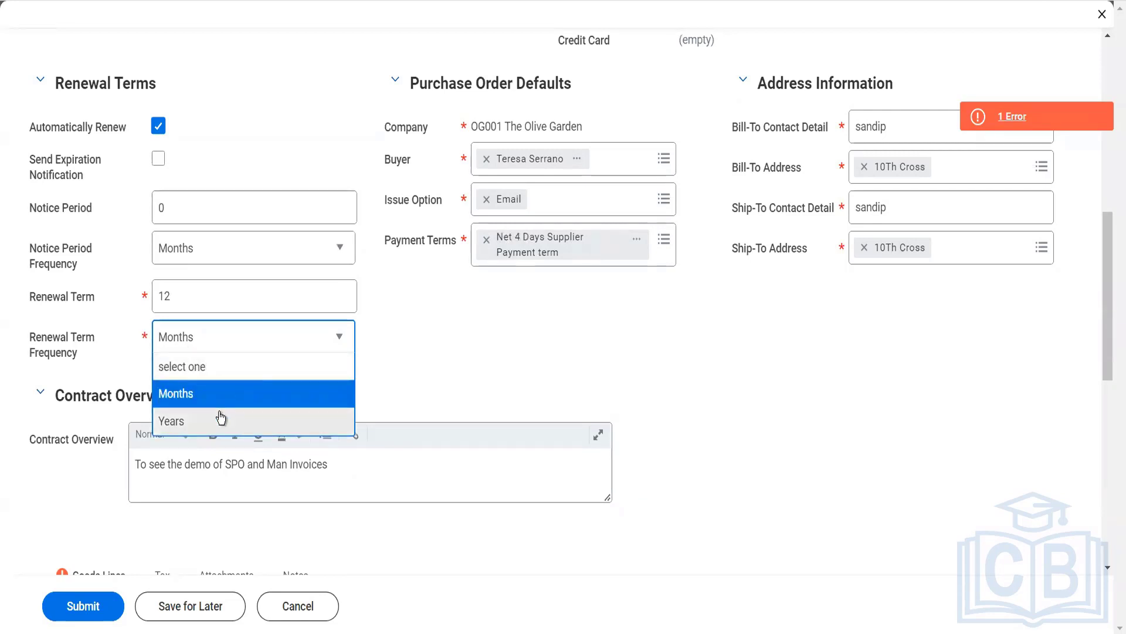
left_click(512, 387)
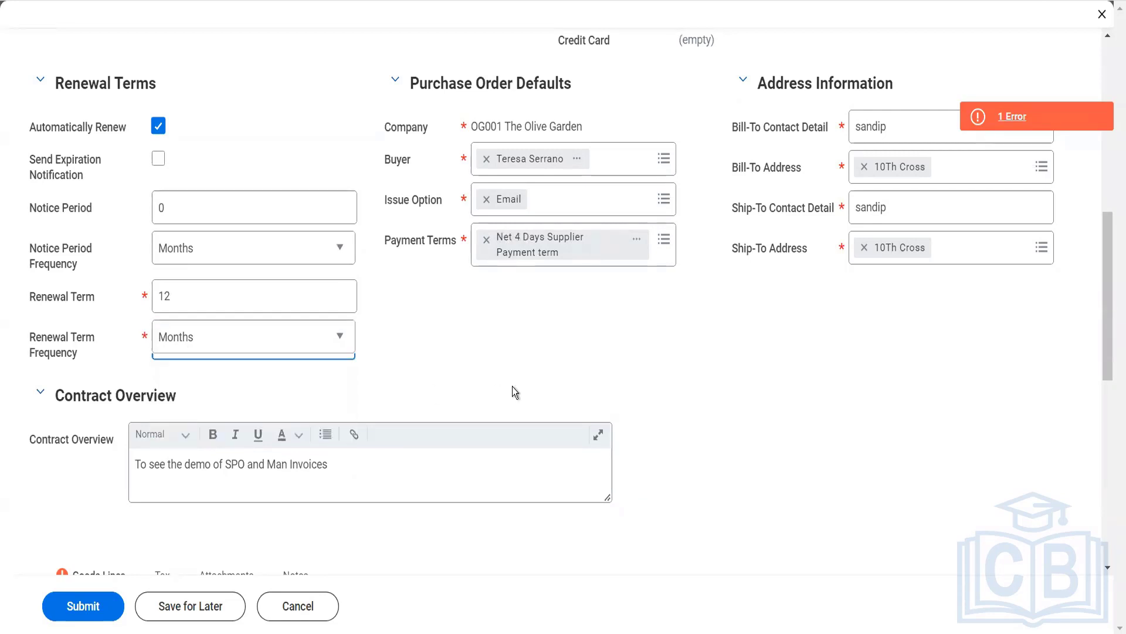
- Try to submit the supplier contract with the completed renewal term and read the error details
left_click(99, 611)
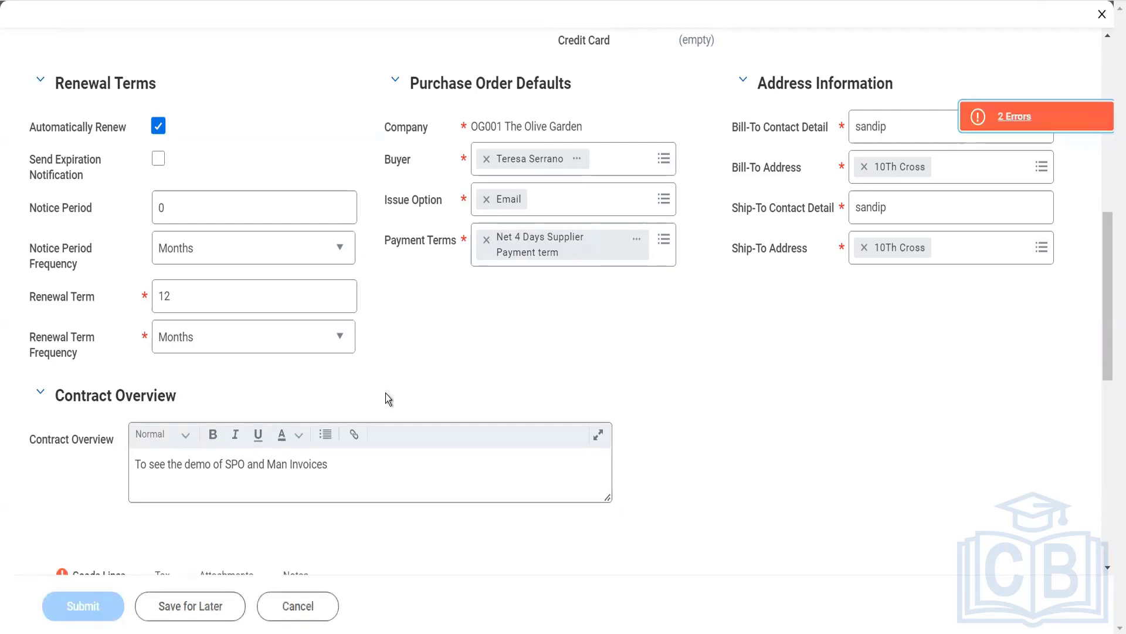
scroll(523, 325, "down", 5)
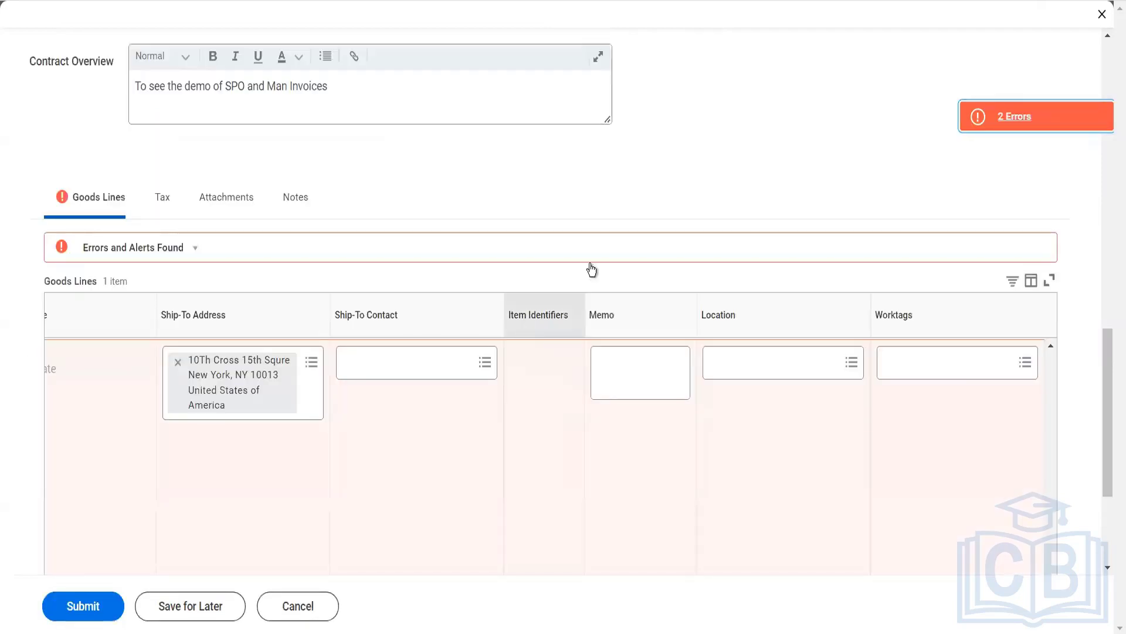
left_click(978, 124)
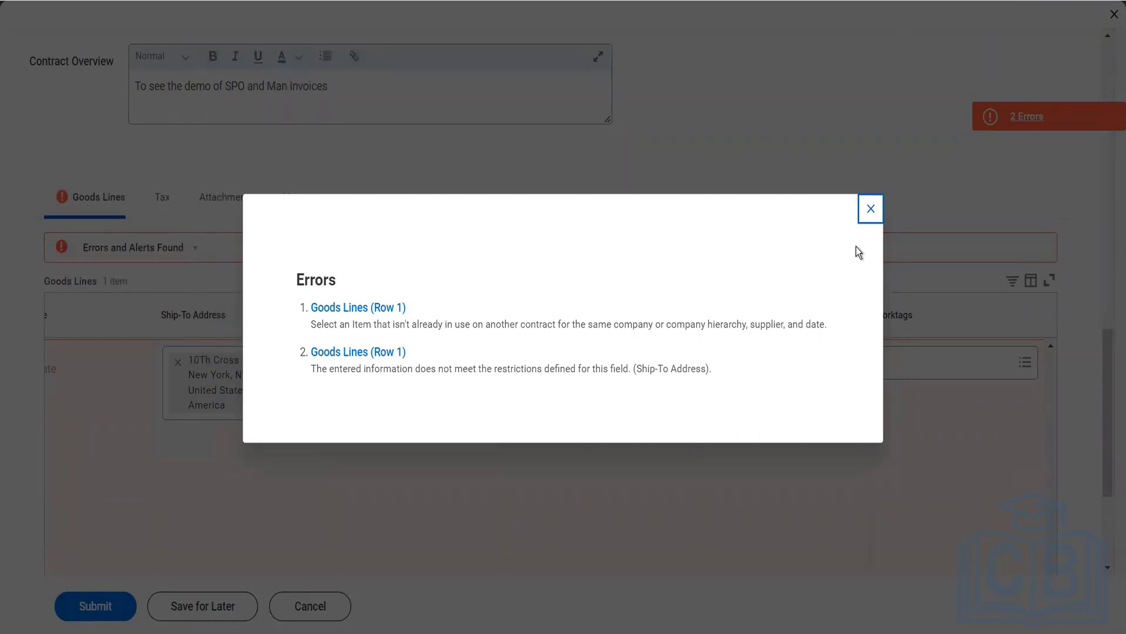
left_click(869, 211)
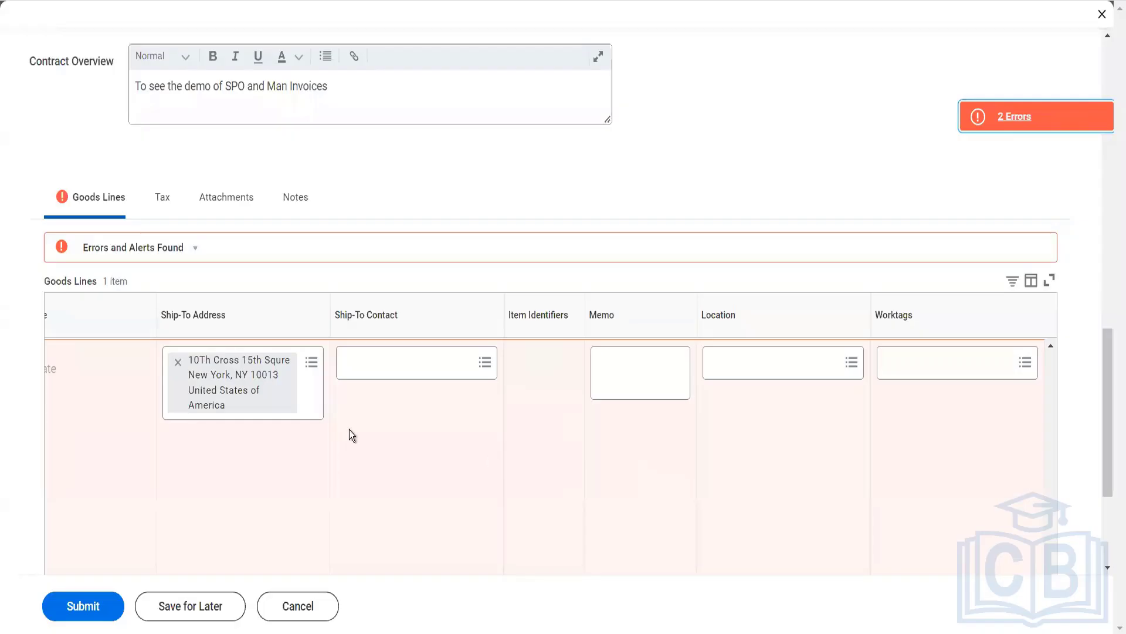
- Remove the ship-to address from goods line 1 and try to submit the supplier contract without it
left_click(178, 362)
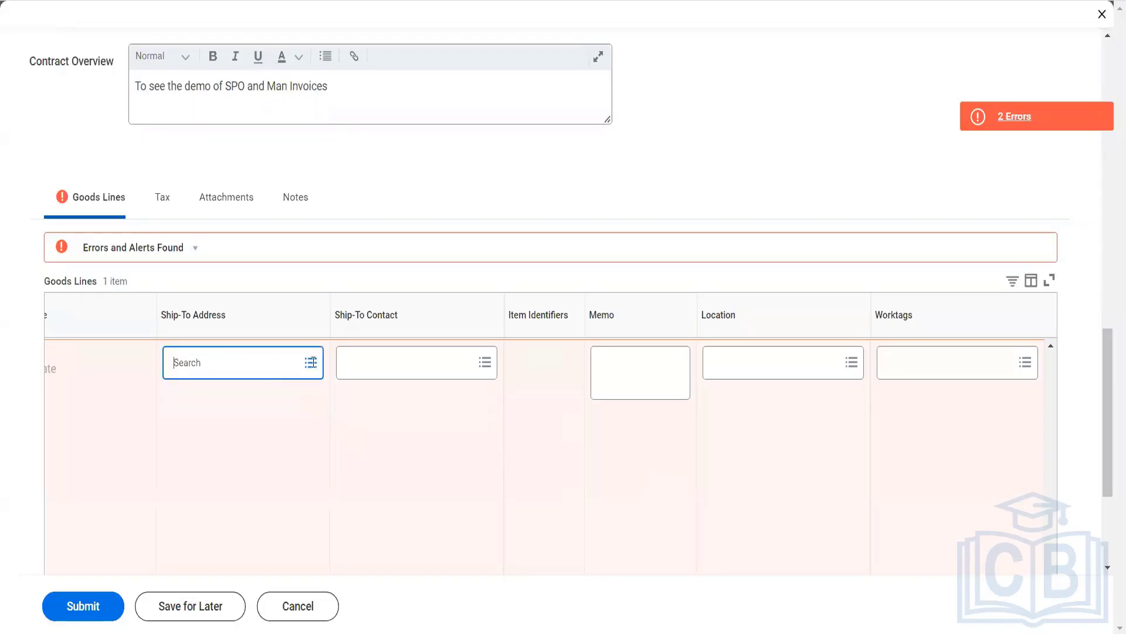
left_click(81, 604)
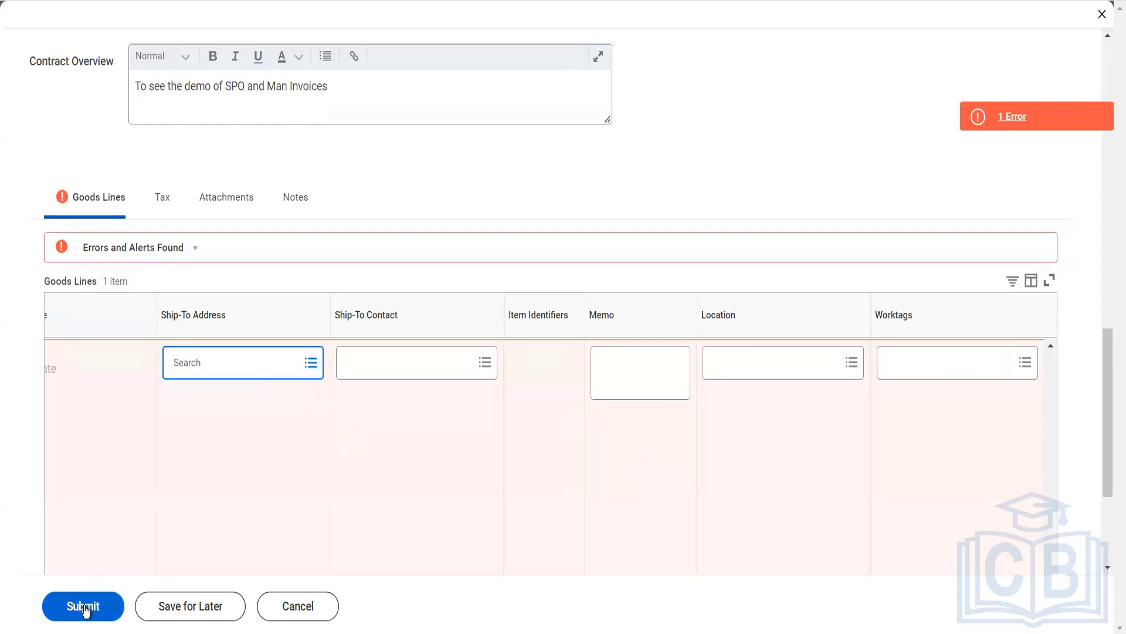
- Find the Chicago location's address and assign it as the ship-to address of goods line 1
left_click(310, 365)
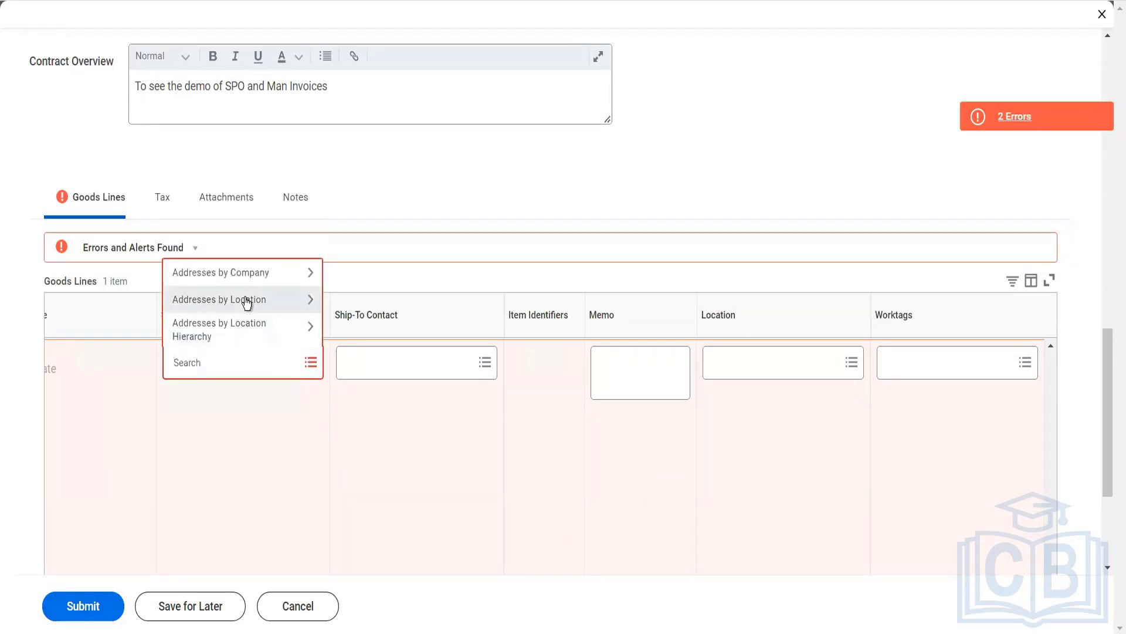
left_click(245, 299)
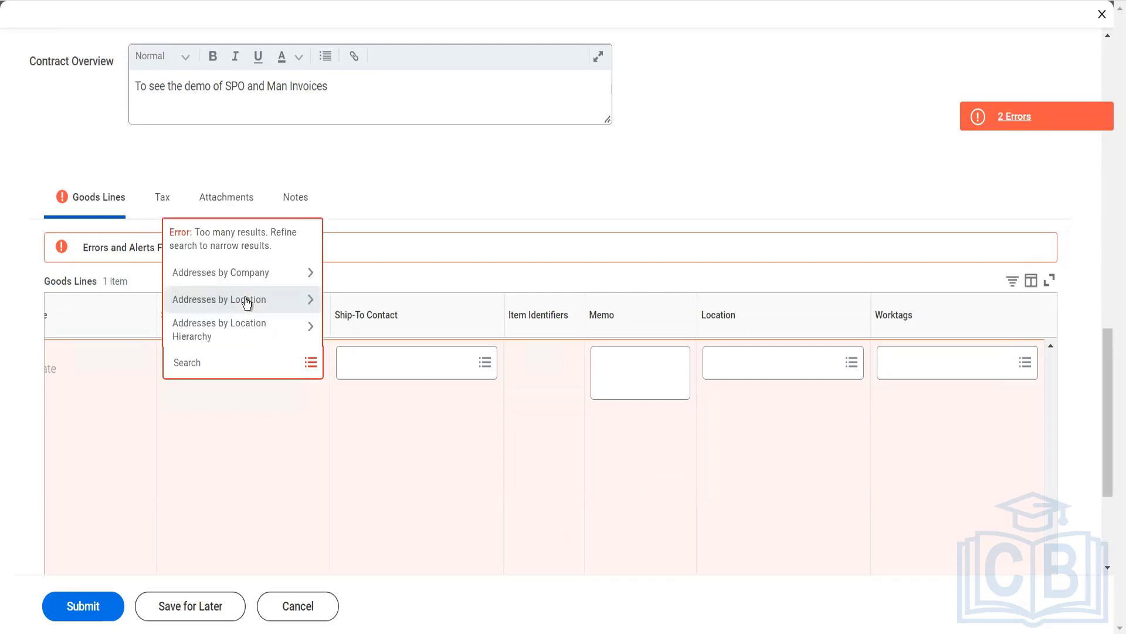
left_click(246, 300)
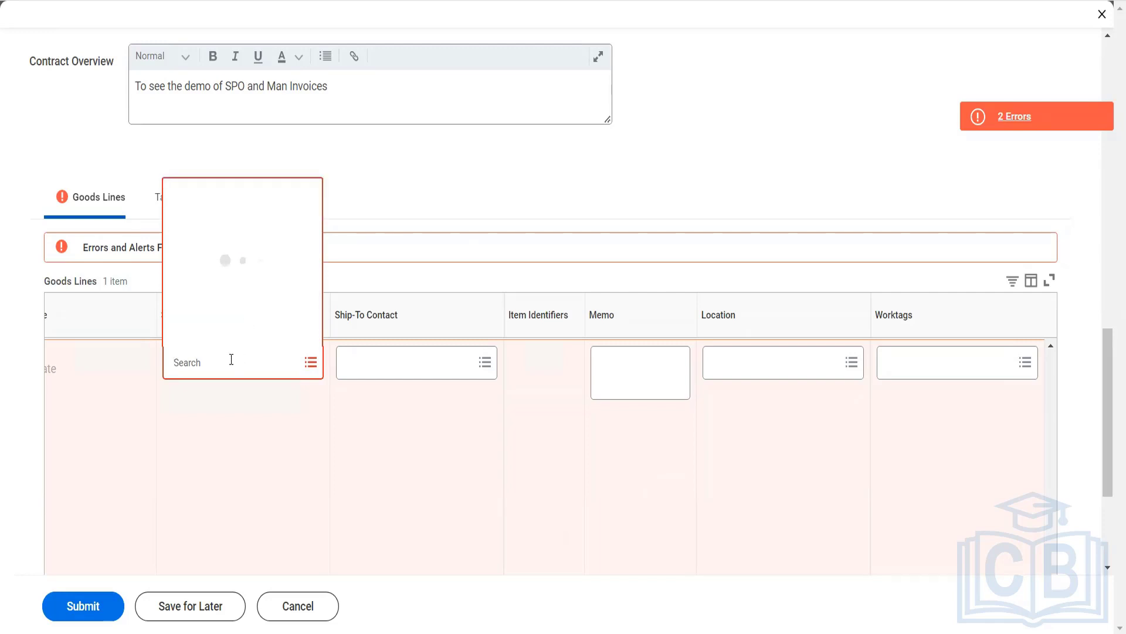
type("Chiacago")
key("Return")
type("Chioca")
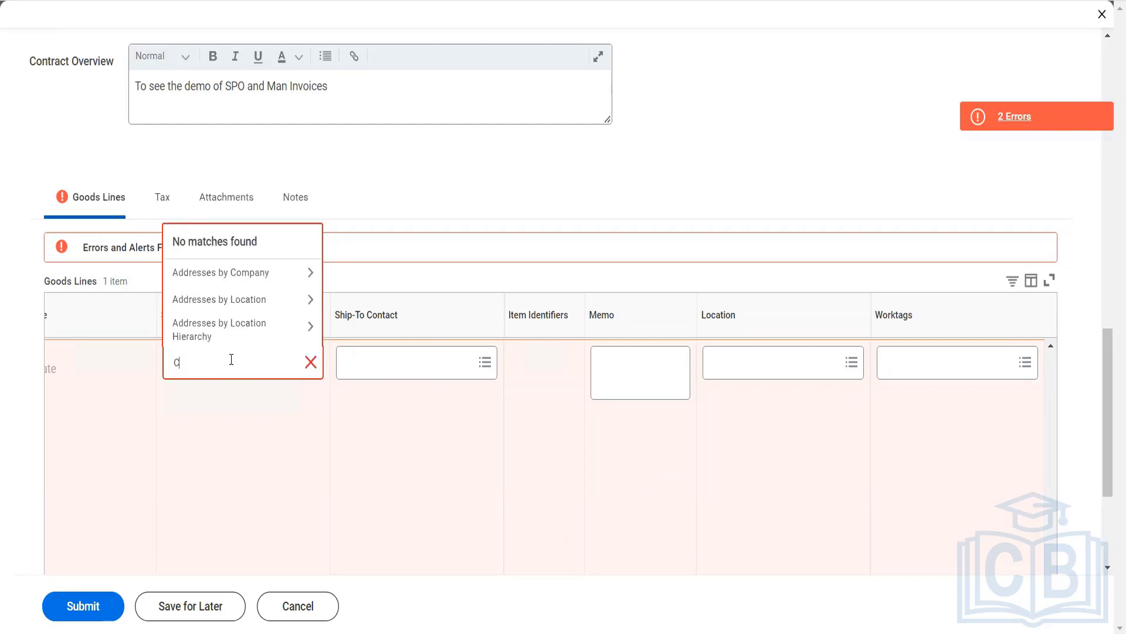
key("BackSpace")
key("BackSpace")
key("BackSpace")
type("cago")
key("Return")
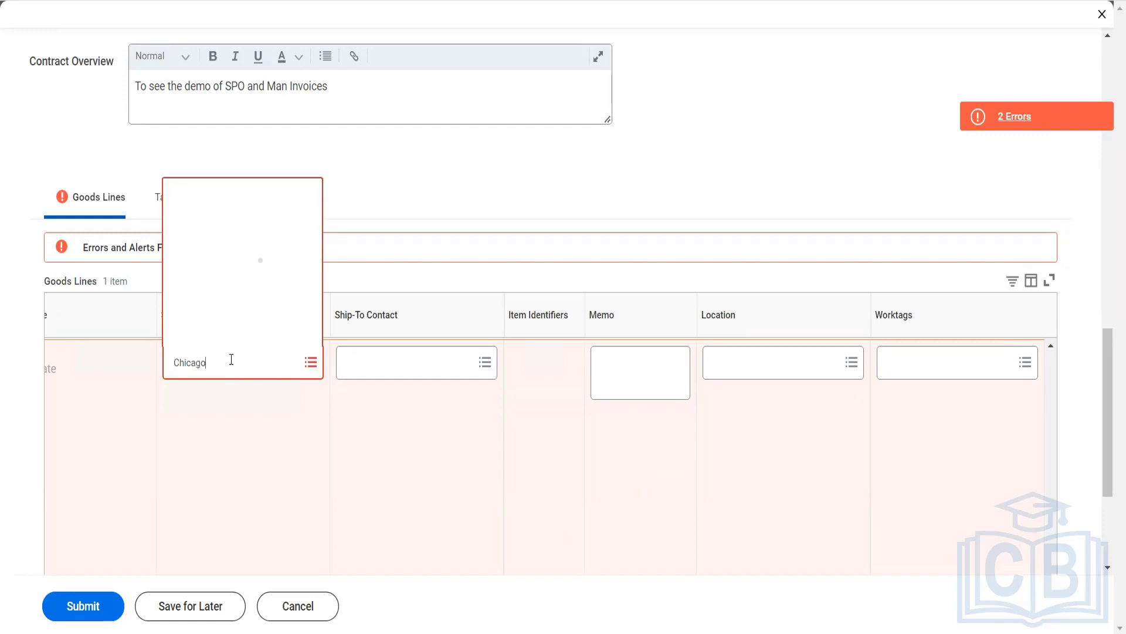
left_click(231, 143)
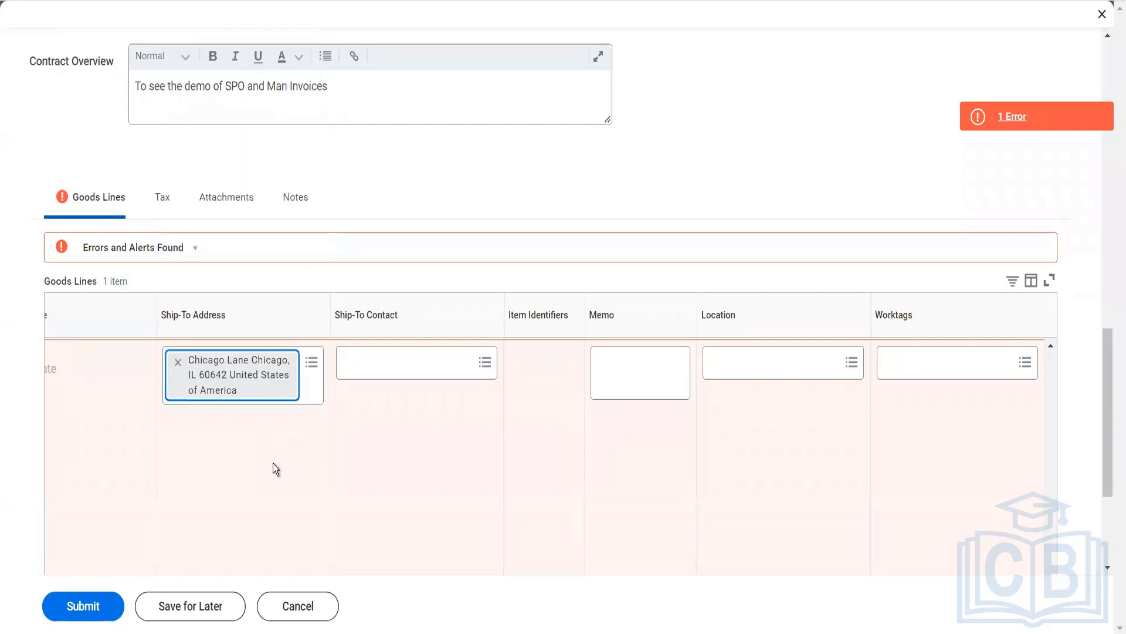
- Try to submit the supplier contract with the new ship-to address and review the error details
left_click(71, 606)
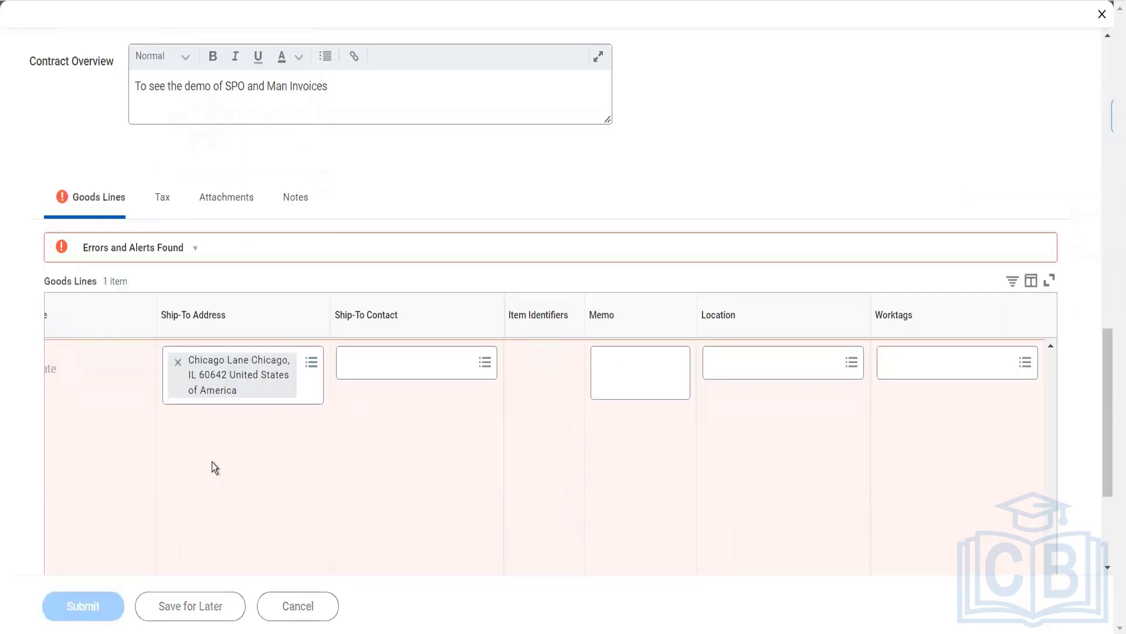
left_click(993, 121)
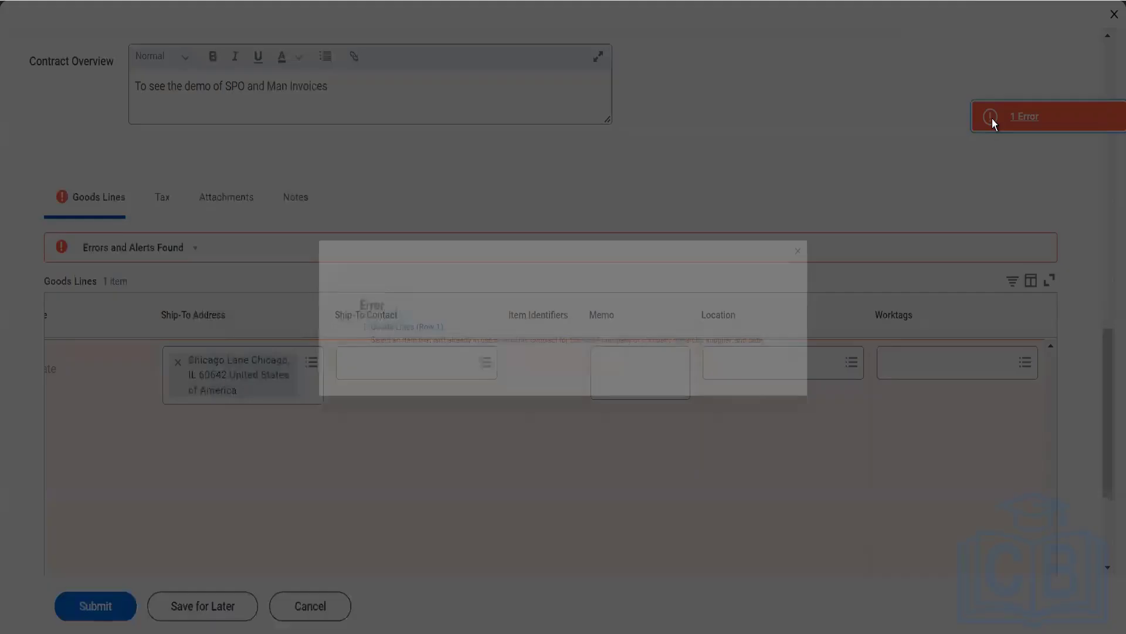
left_click(870, 231)
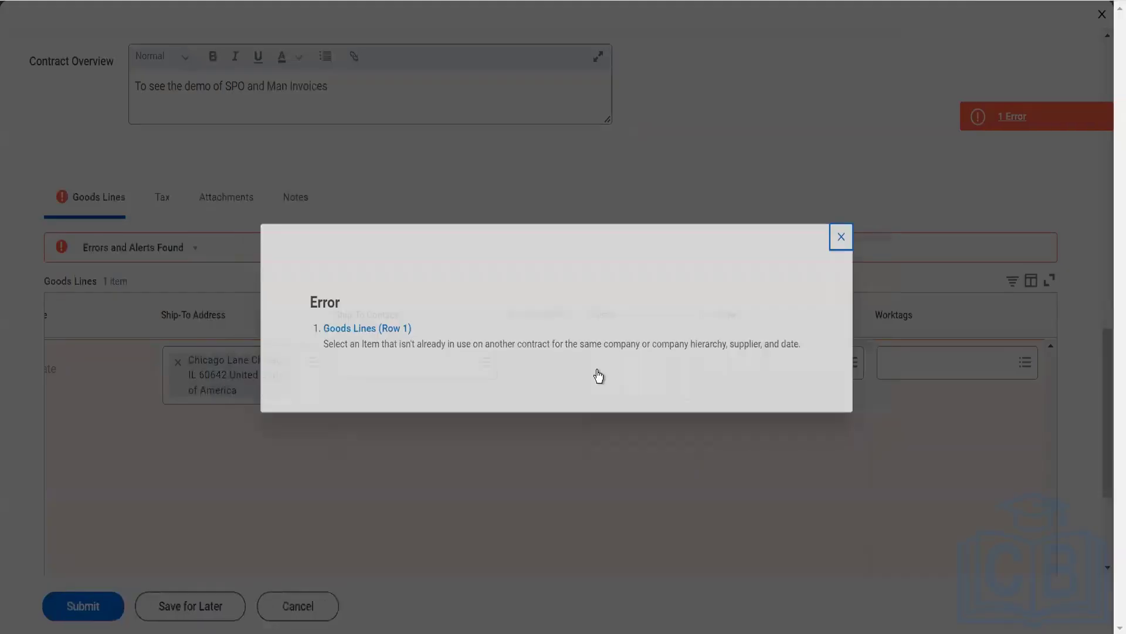
- Remove the ST1234 - Shows Ticket item from goods line 1 and search the items for "post"
scroll(280, 512, "left", 5)
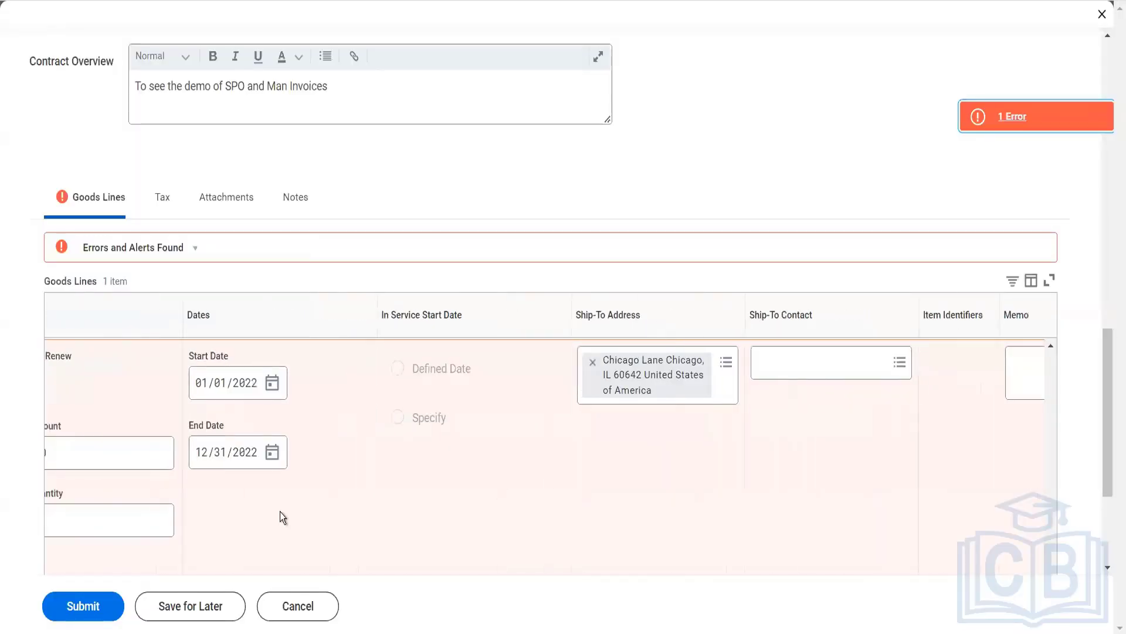
scroll(280, 511, "left", 10)
scroll(279, 512, "left", 2)
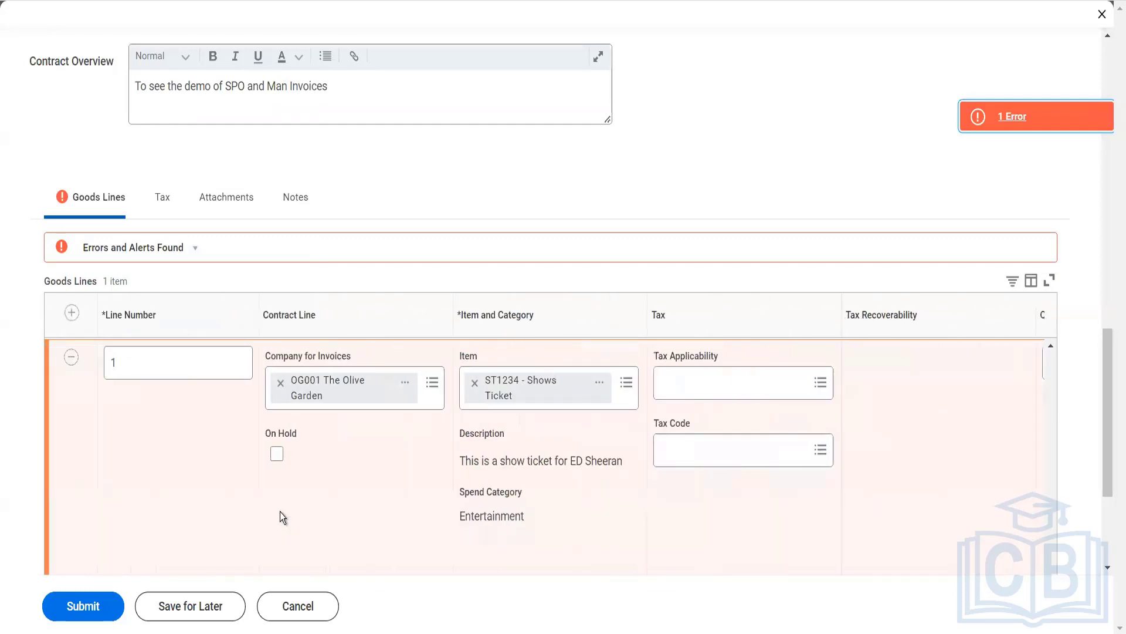
left_click(473, 383)
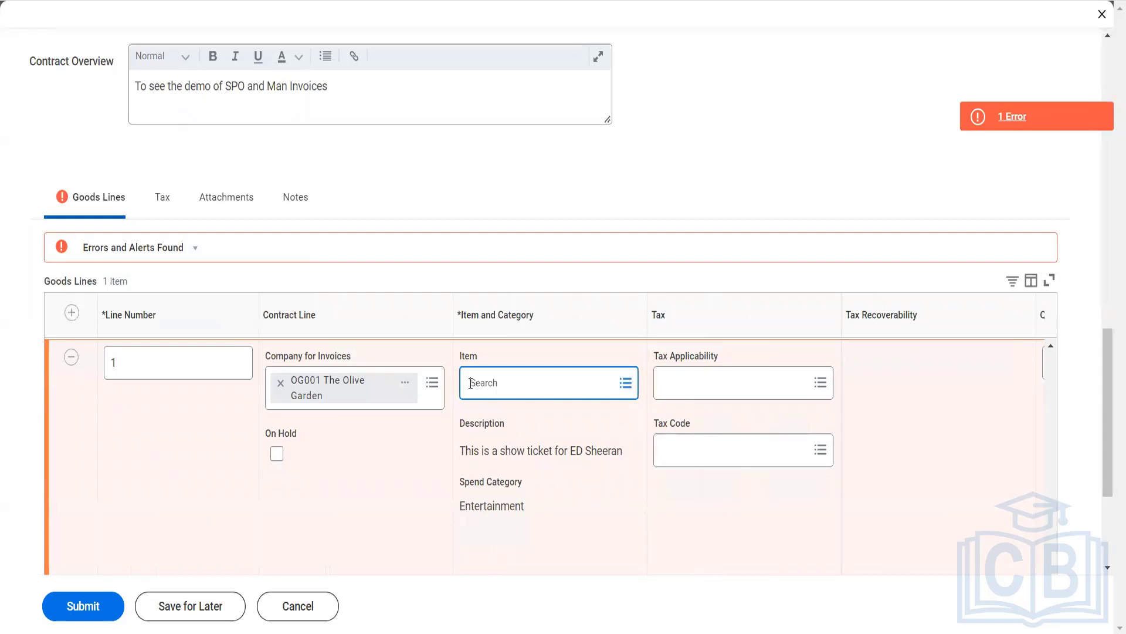
type("post")
key("Return")
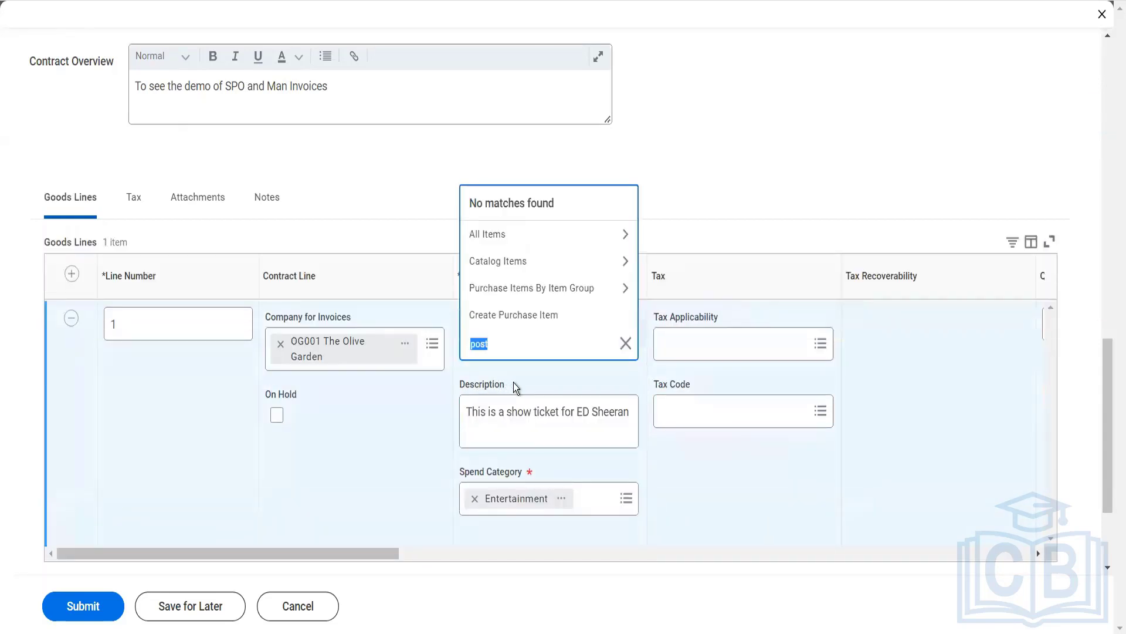
- Try MacBook Air as the item of goods line 1 and clear that selection again
type("mac")
key("Return")
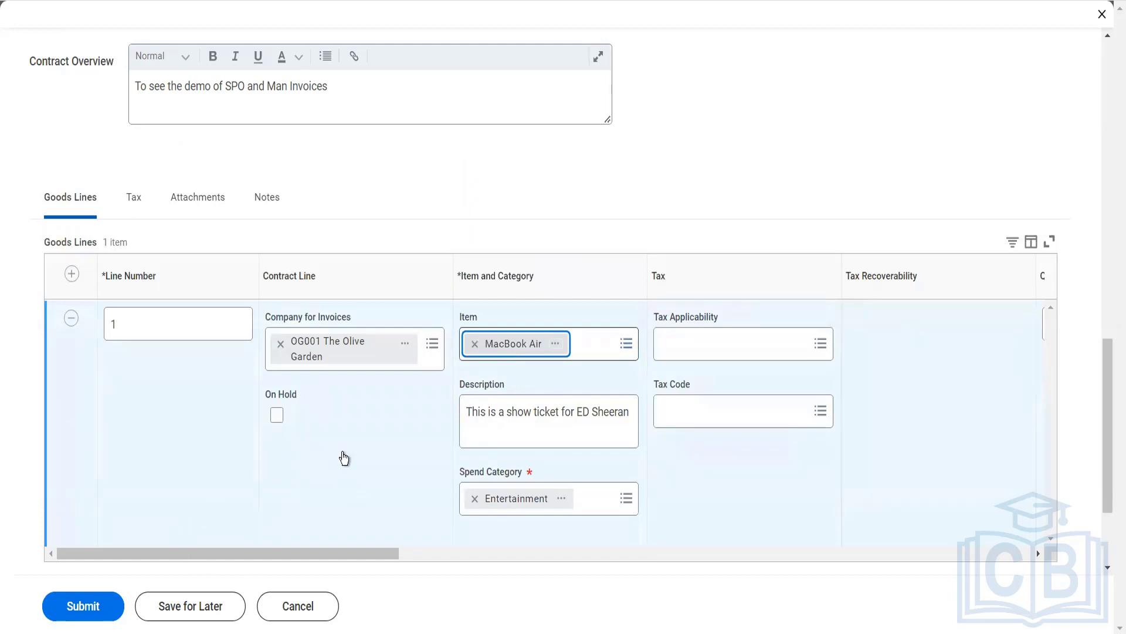
left_click(475, 344)
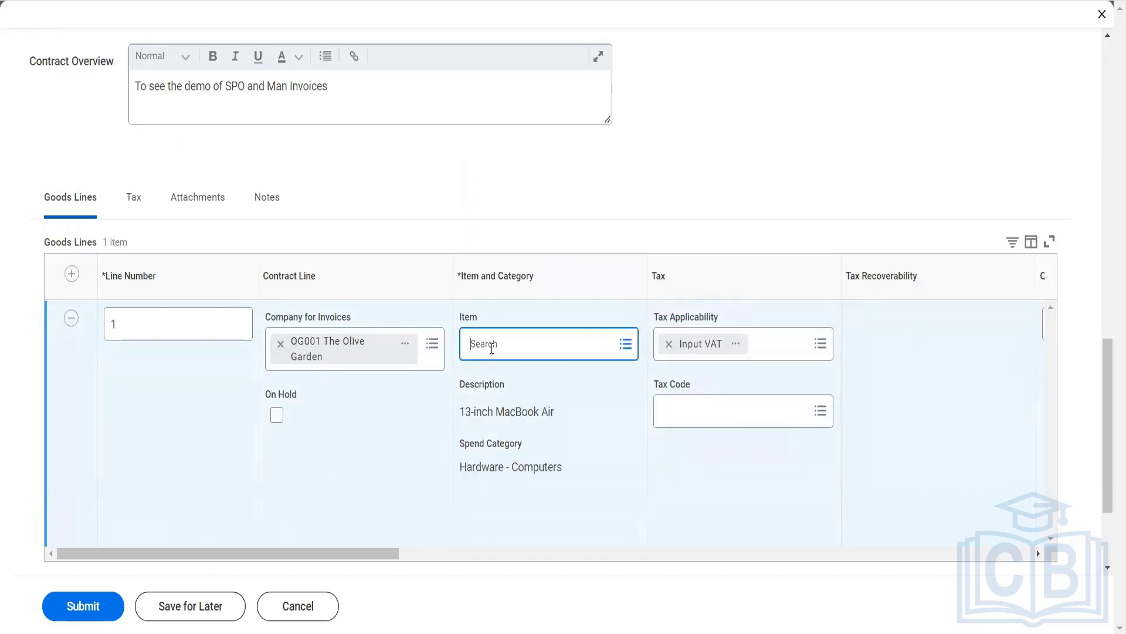
- Assign 555 - Coffee Cup from all items as the item of goods line 1 and try to submit the contract
left_click(494, 348)
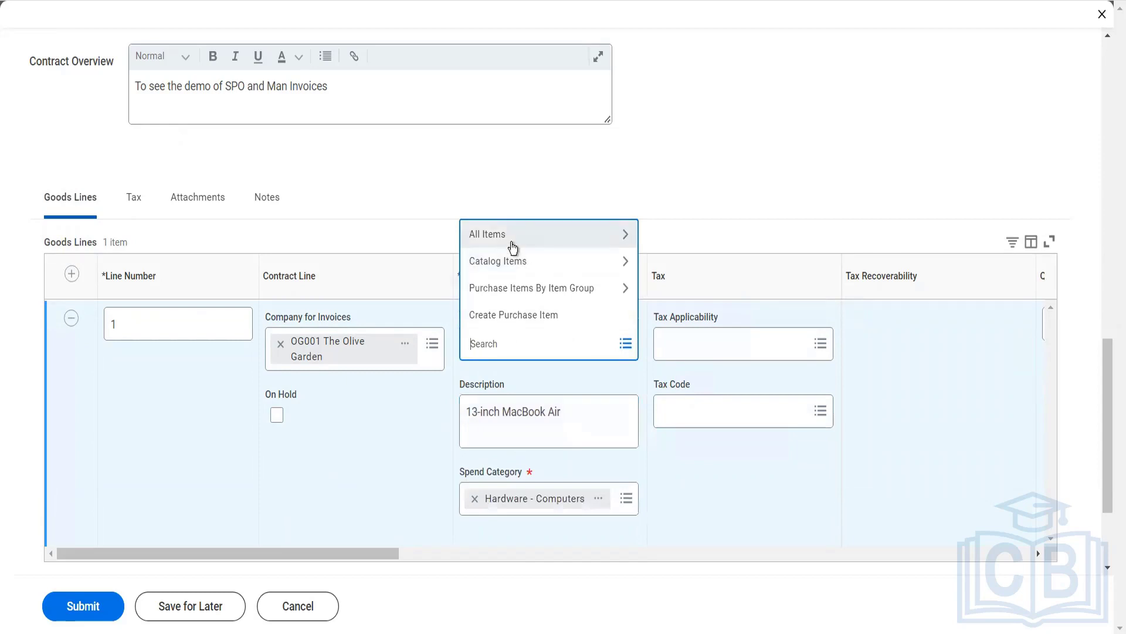
left_click(512, 241)
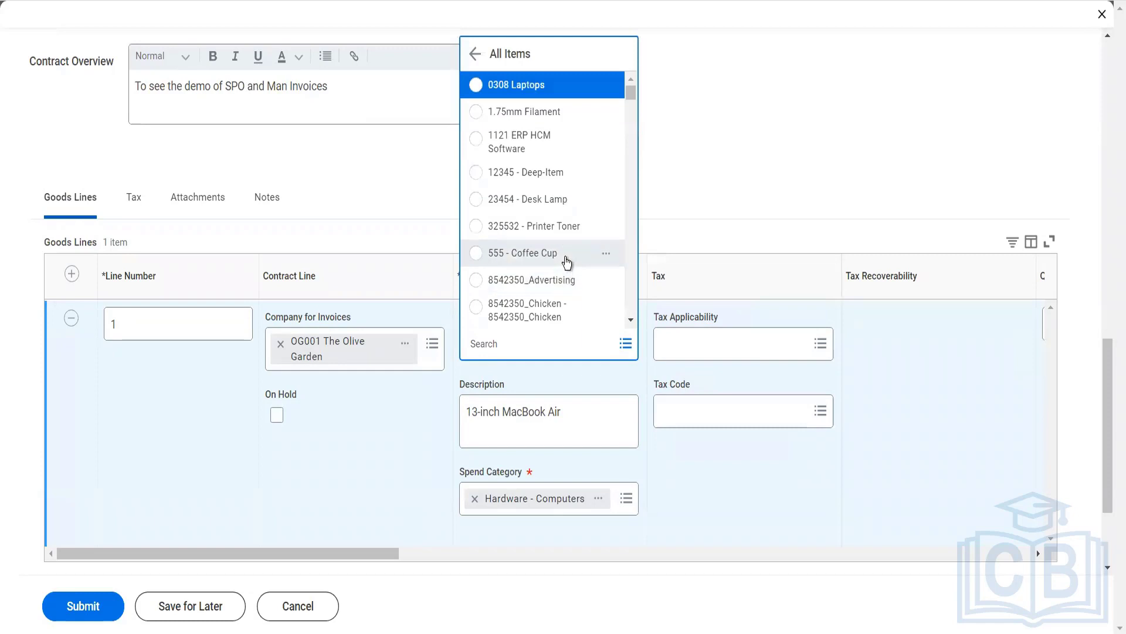
left_click(528, 253)
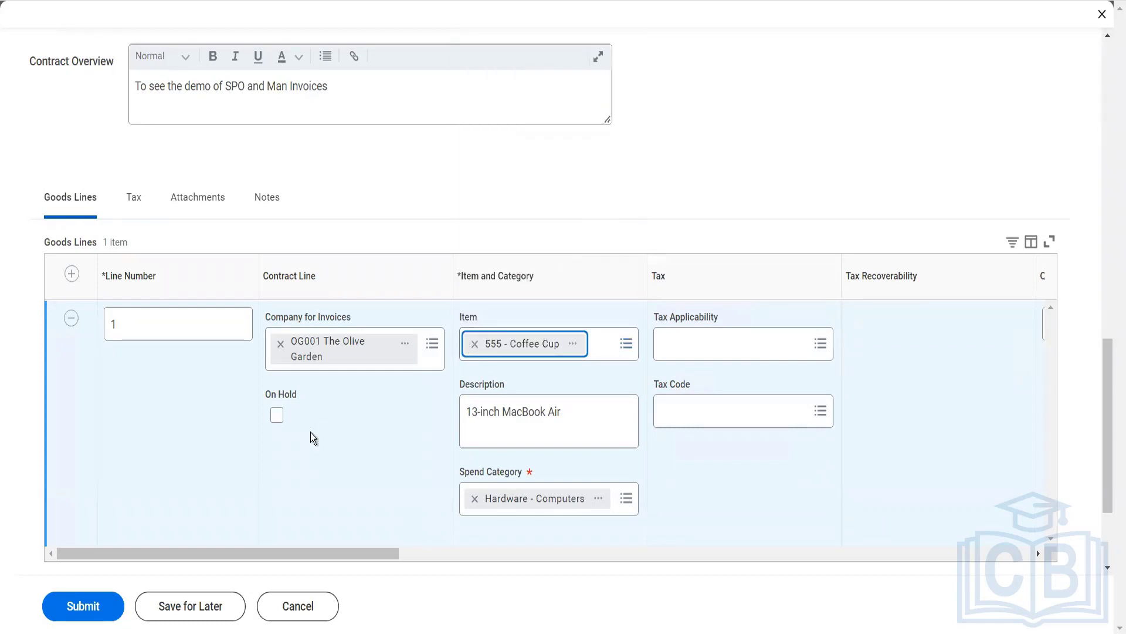
left_click(69, 612)
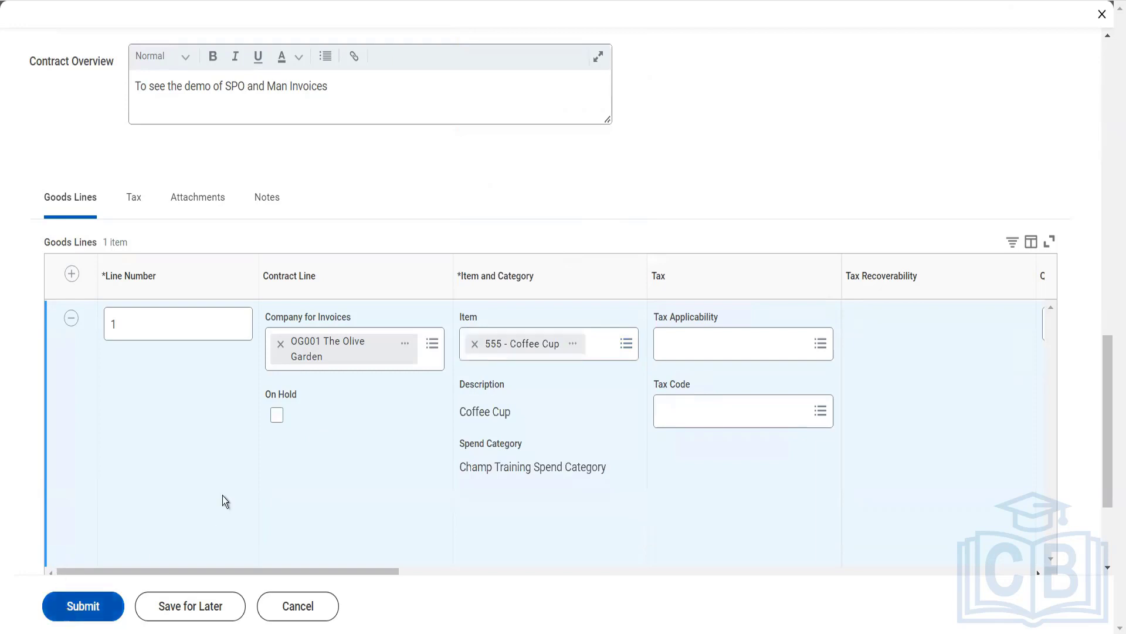
- Set goods line 1's unit of measure to Each and its quantity to 12
scroll(632, 396, "right", 5)
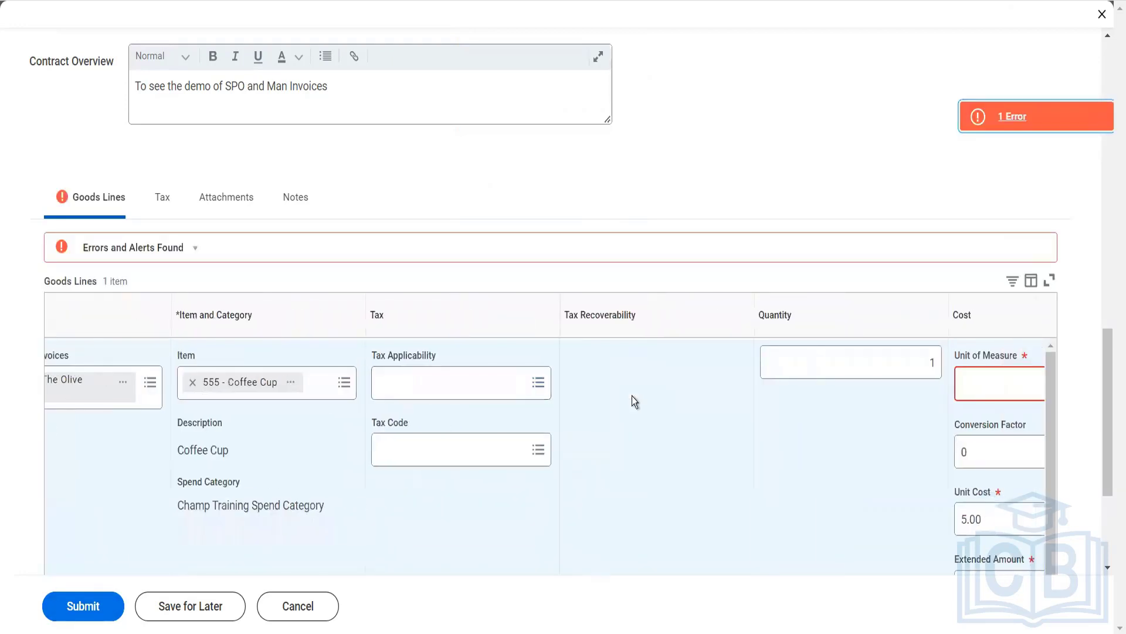
scroll(632, 396, "right", 5)
left_click(706, 385)
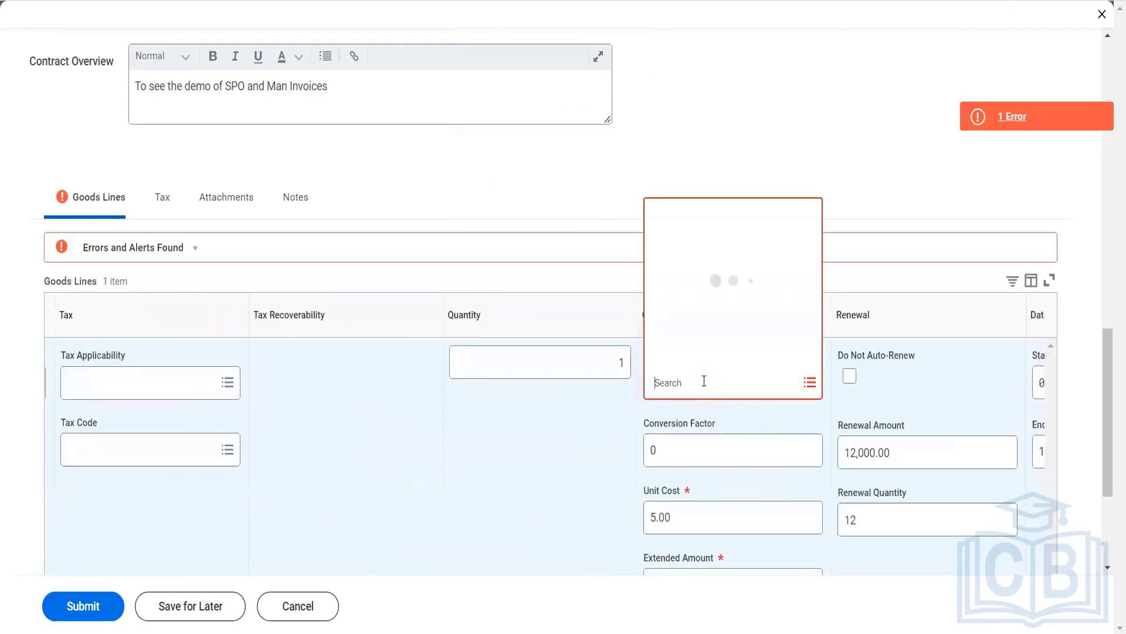
type("each")
left_click(622, 328)
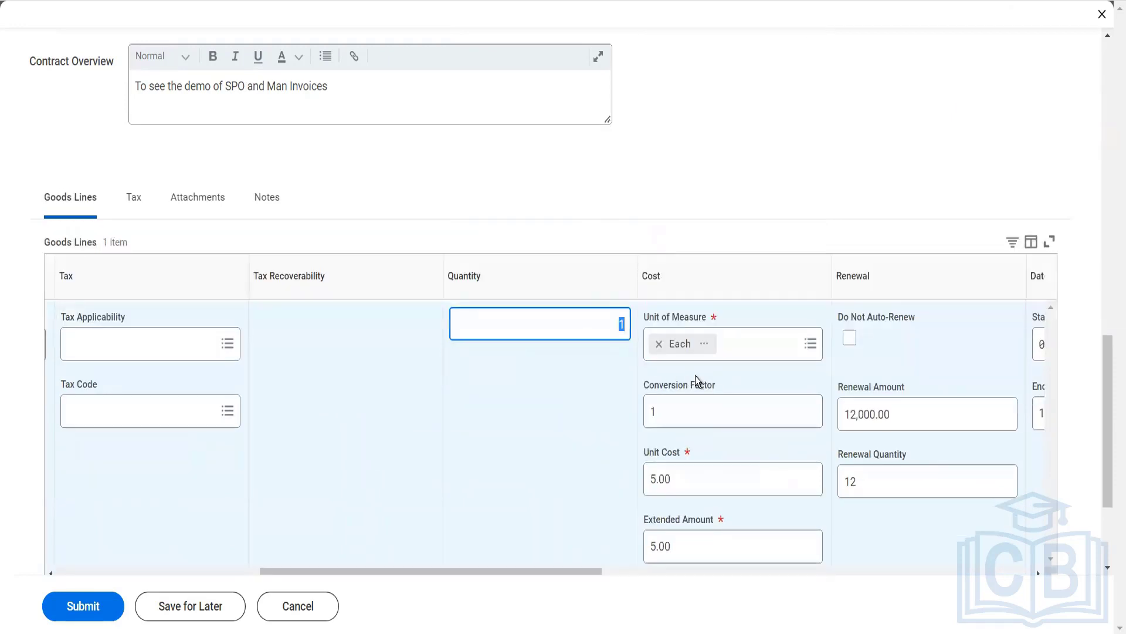
type("12")
key("Tab")
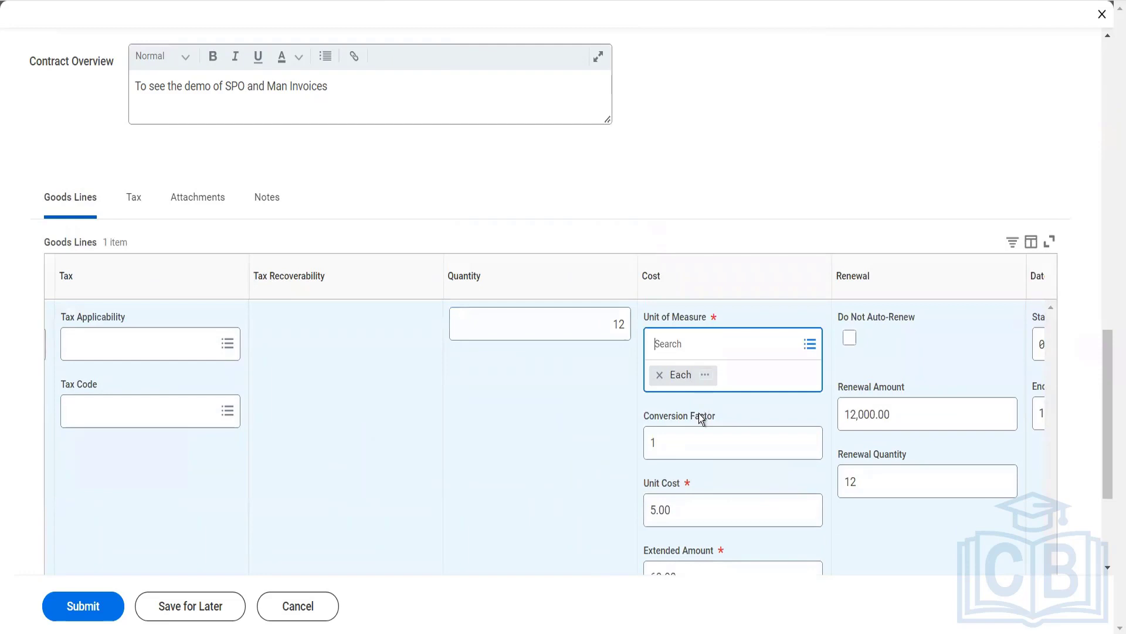
- Set the unit cost of goods line 1 to 1,000.00
left_click(677, 441)
left_click_drag(681, 477, 617, 467)
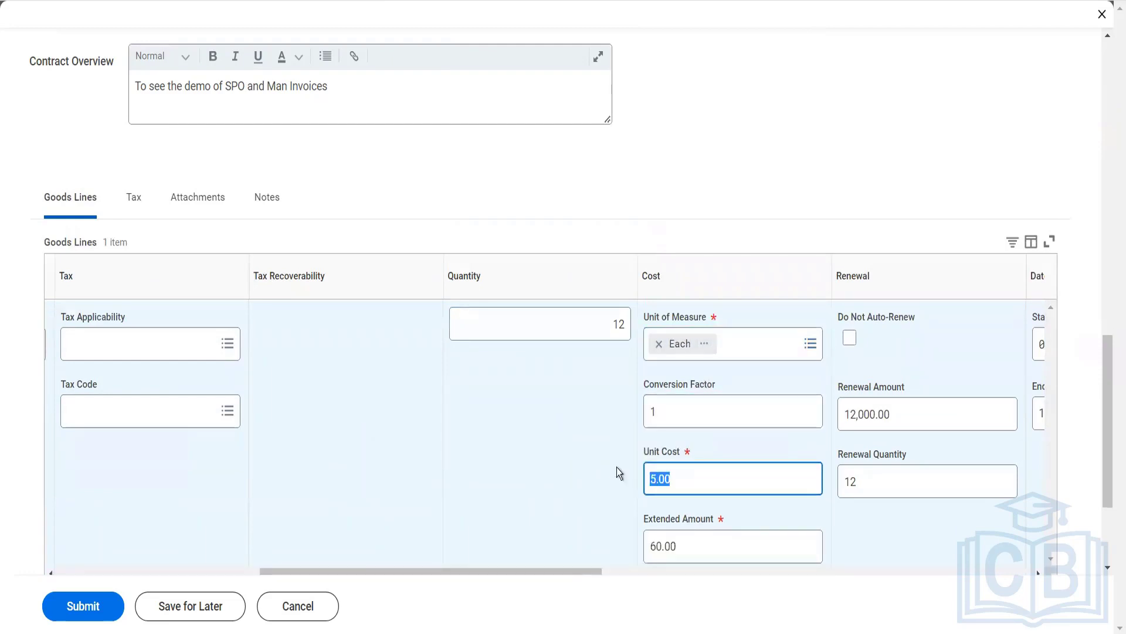
type("1000")
key("Tab")
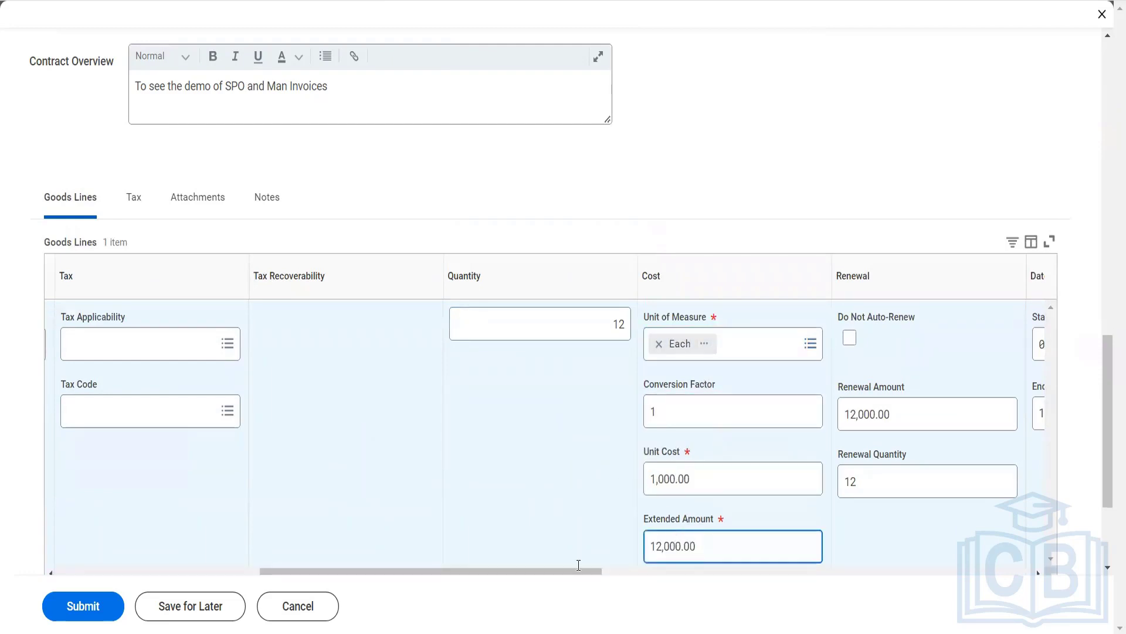
- Try to submit the supplier contract with the coffee cup line and review the error details
left_click(101, 620)
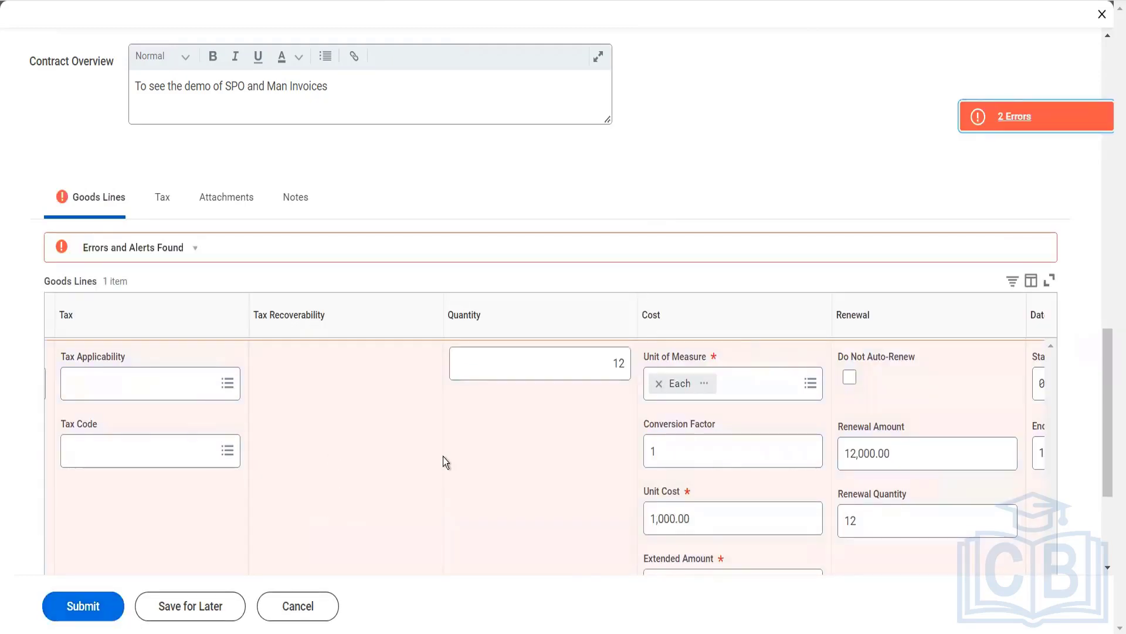
scroll(445, 455, "right", 5)
scroll(445, 455, "right", 5)
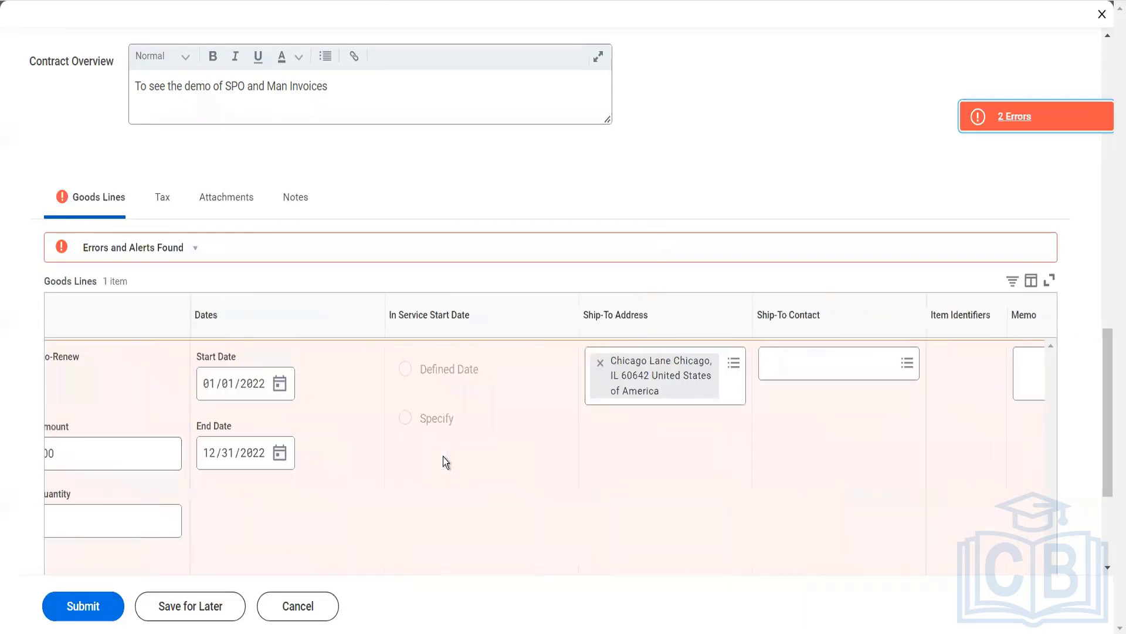
scroll(445, 458, "right", 5)
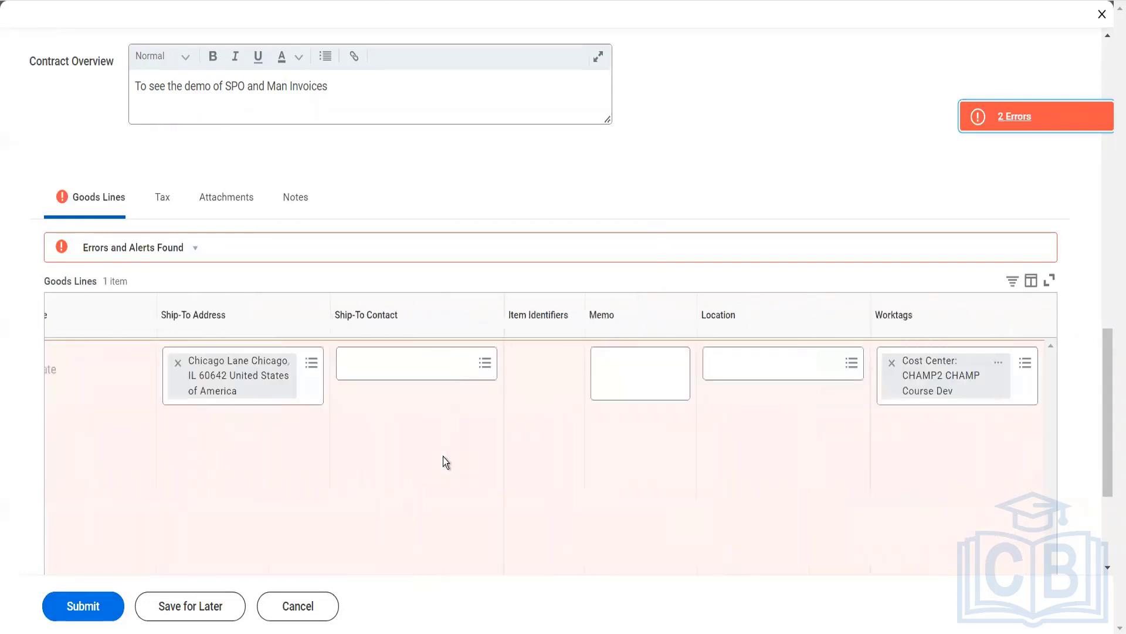
left_click(1012, 128)
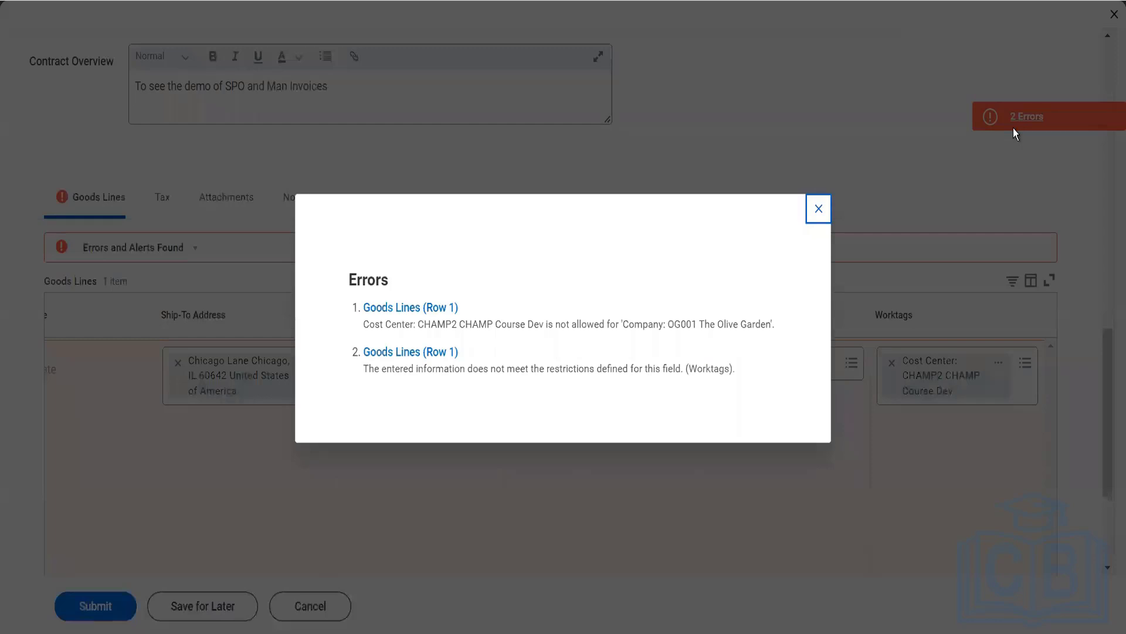
left_click(824, 212)
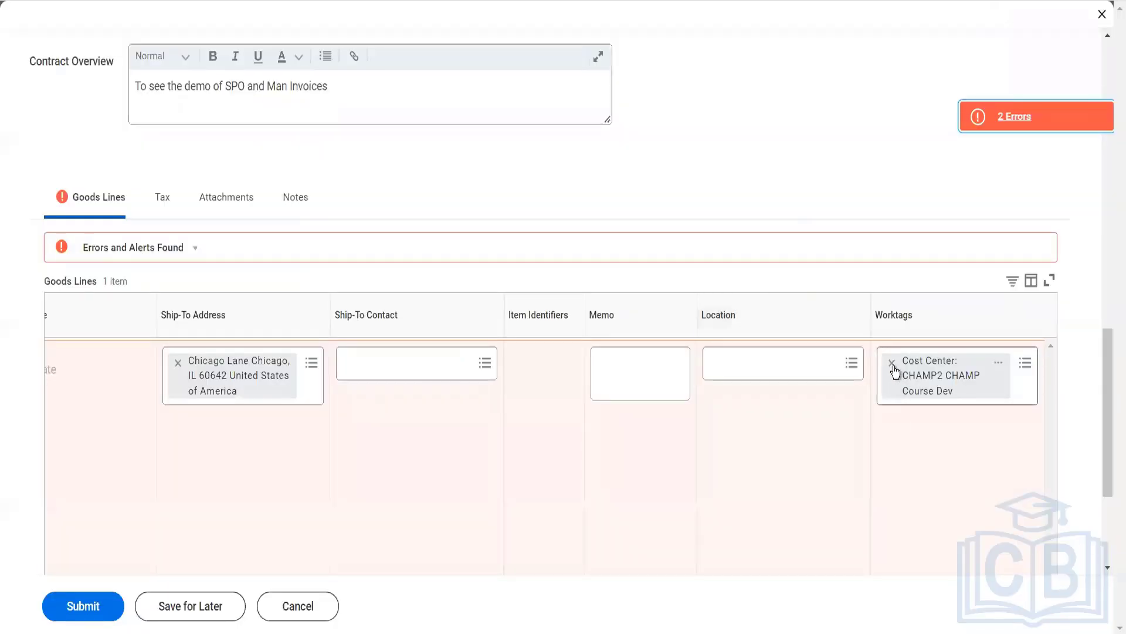
- Remove the cost center worktag CHAMP2 CHAMP Course Dev from goods line 1 and submit the supplier contract
left_click(892, 365)
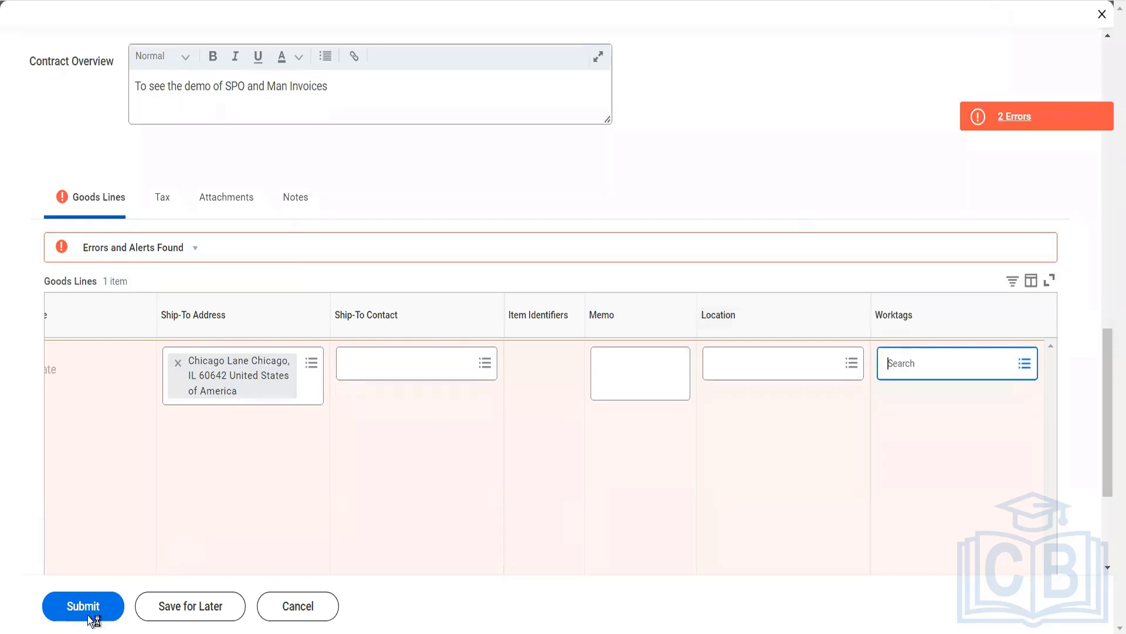
left_click(91, 616)
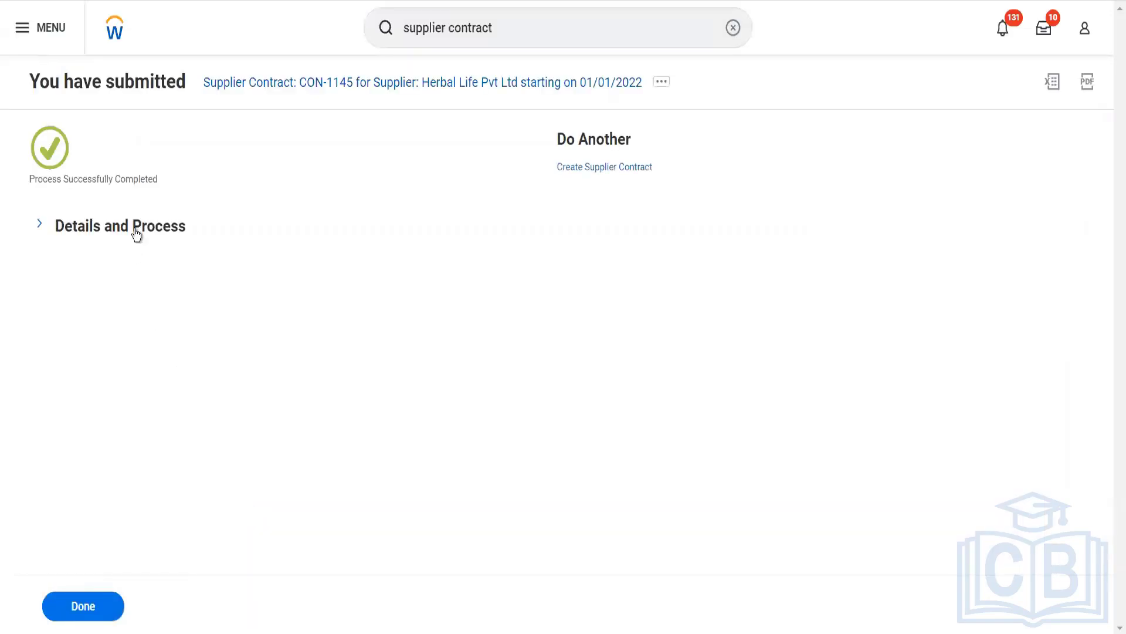
- Expand the submission's details and process information and open the submitted supplier contract
left_click(135, 235)
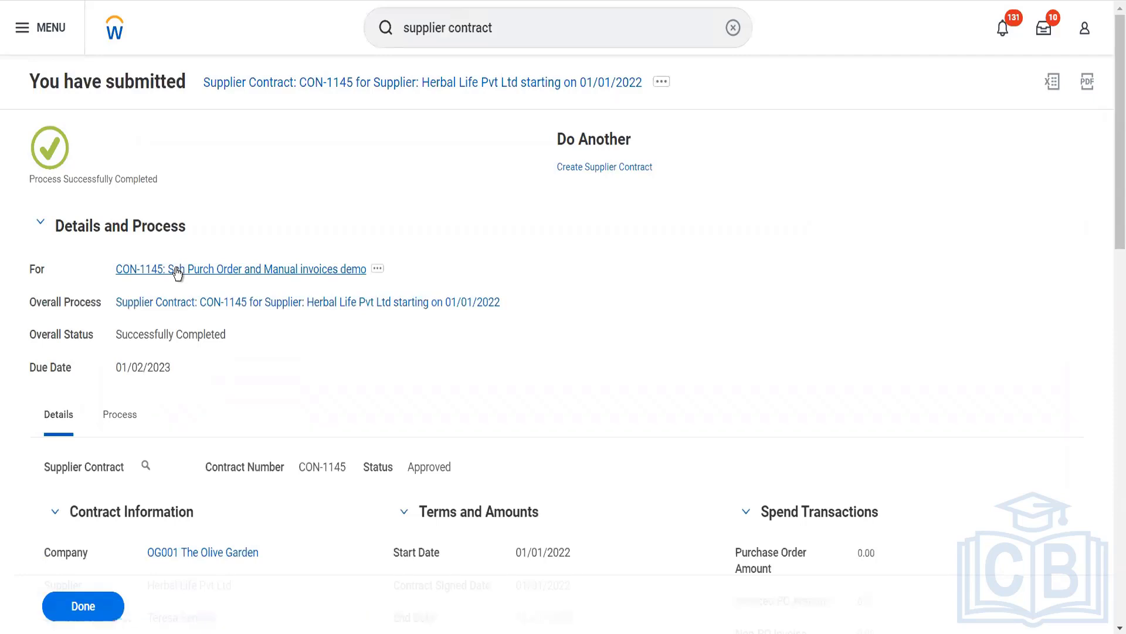
left_click(177, 273)
- Check which related actions are available for contract line 1 in the contract's goods lines
scroll(245, 407, "down", 10)
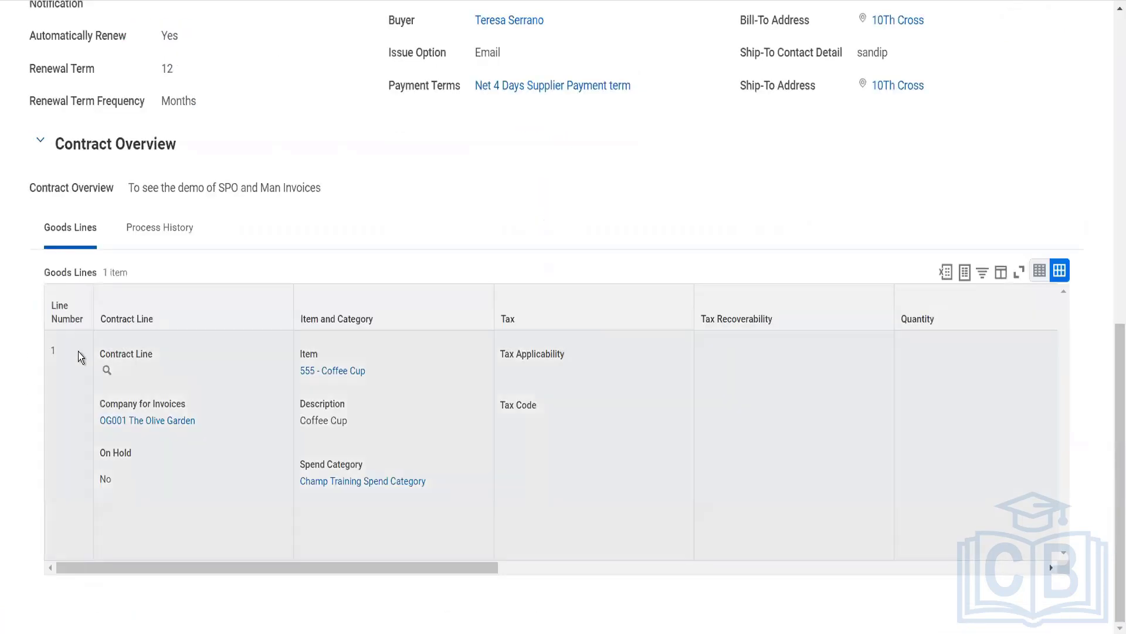
left_click(121, 372)
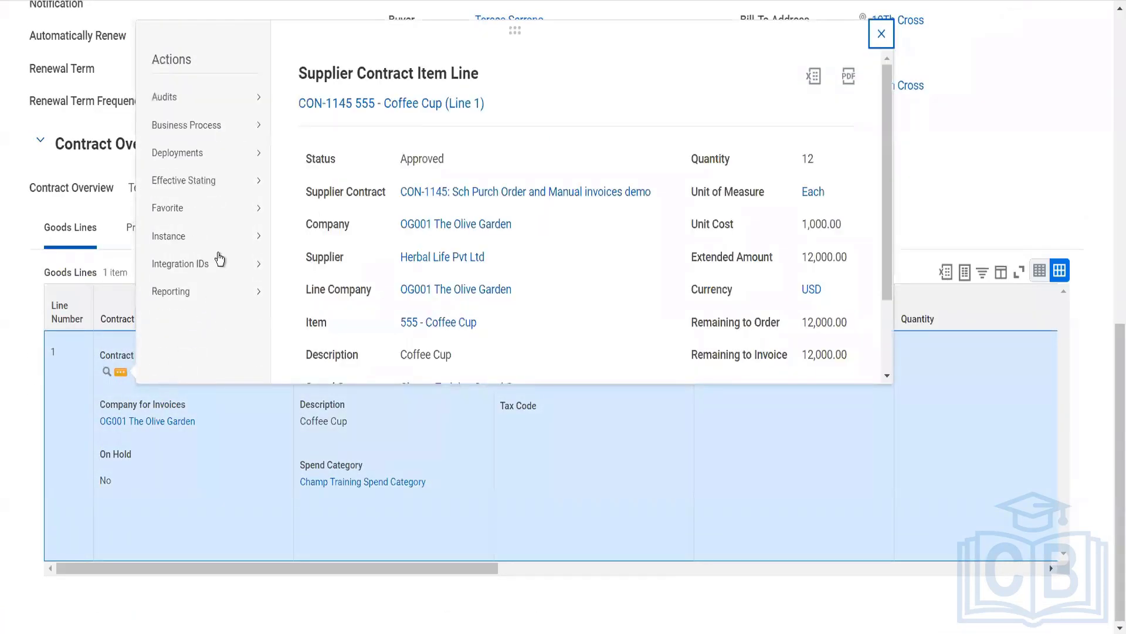
mouse_move(225, 133)
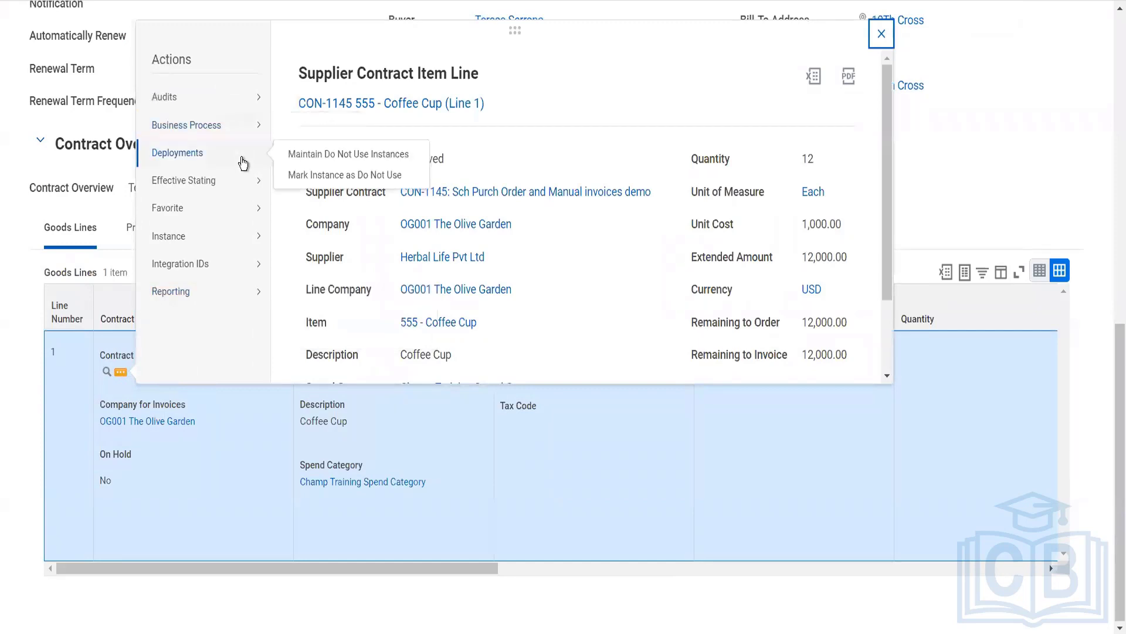
mouse_move(253, 222)
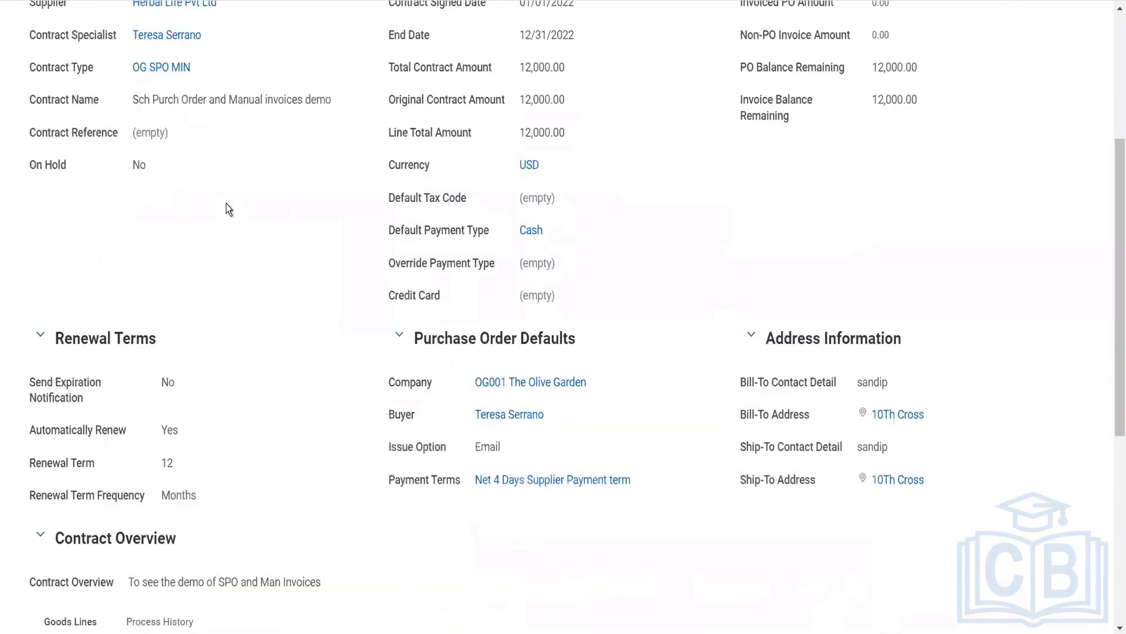
- Start a purchase order schedule from the supplier contract's related actions
scroll(226, 209, "down", 5)
scroll(245, 129, "up", 10)
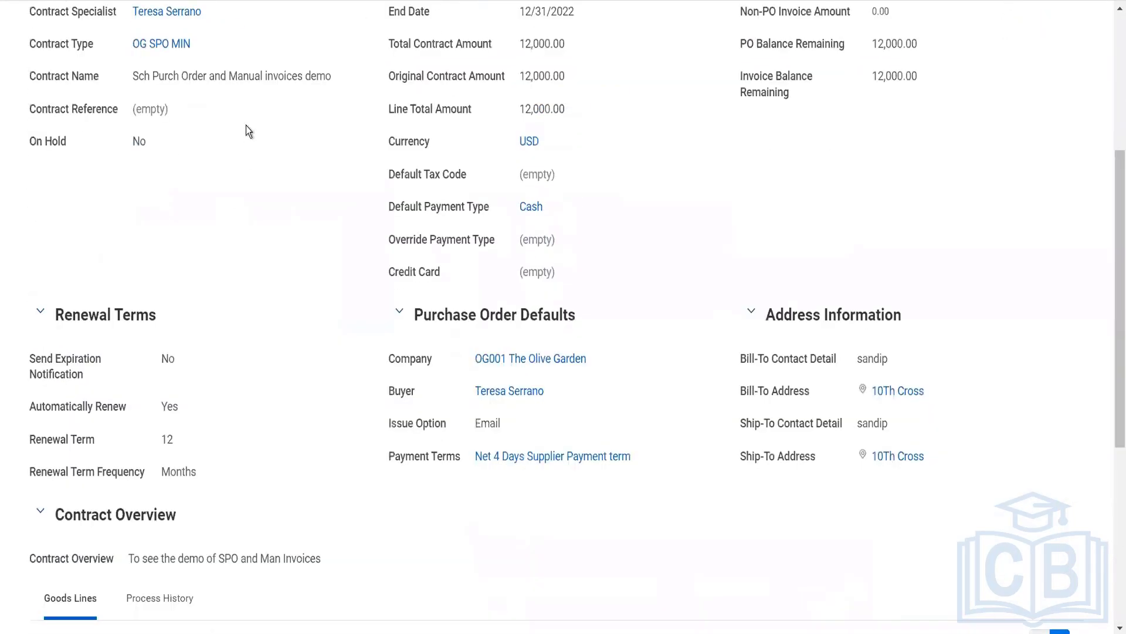
left_click(144, 145)
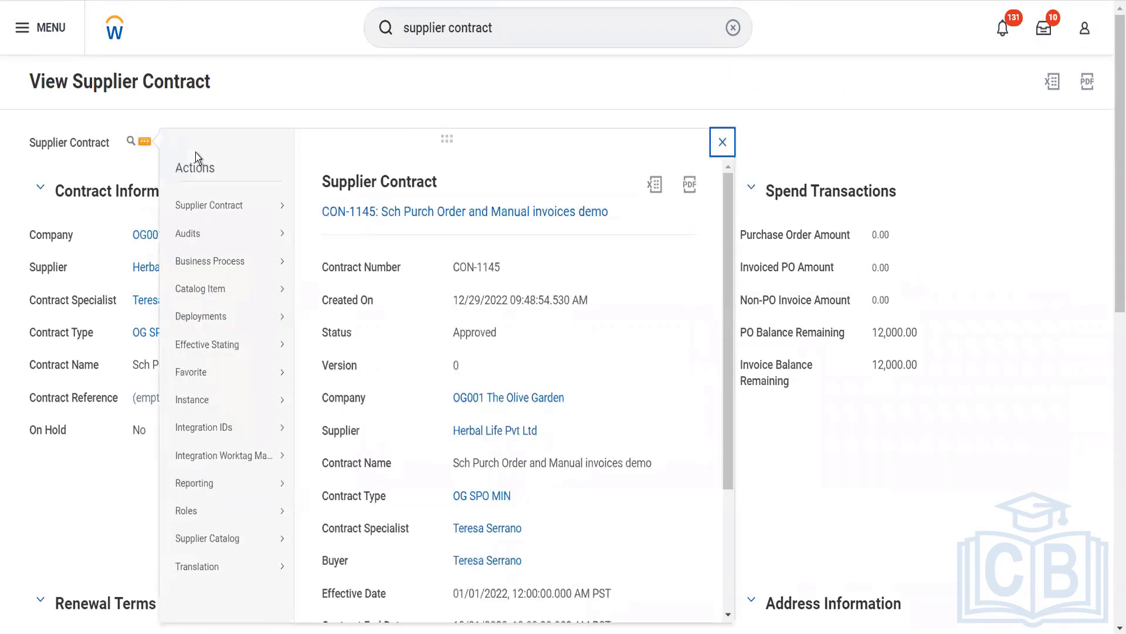
mouse_move(242, 195)
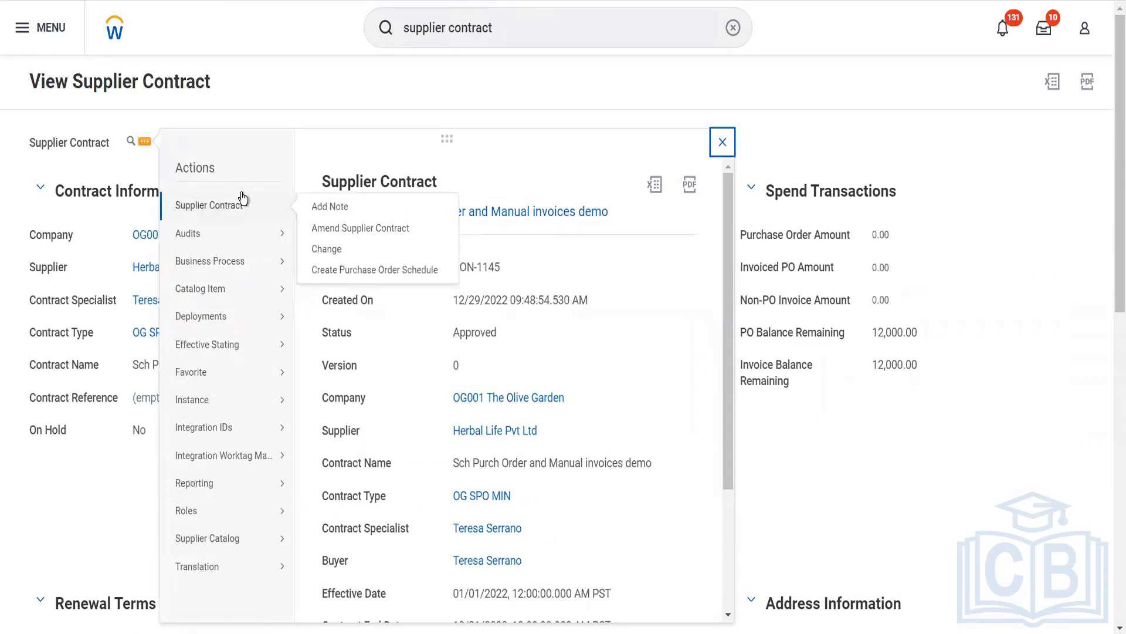
left_click(359, 270)
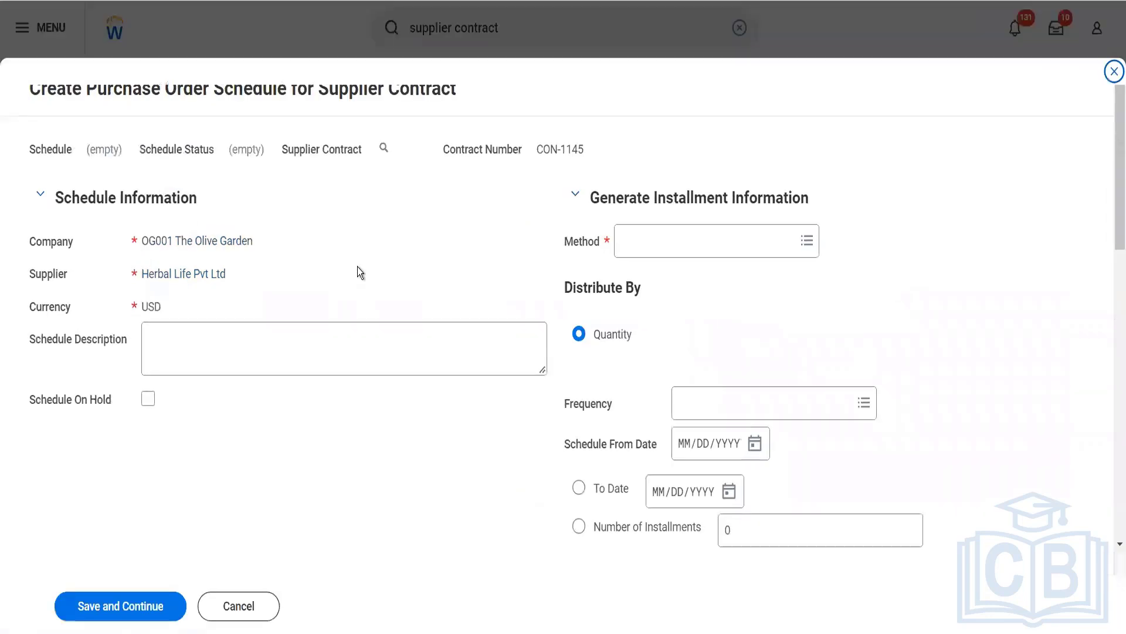
- Set the schedule's installment method to Defined Installment and its frequency to Monthly
left_click(648, 239)
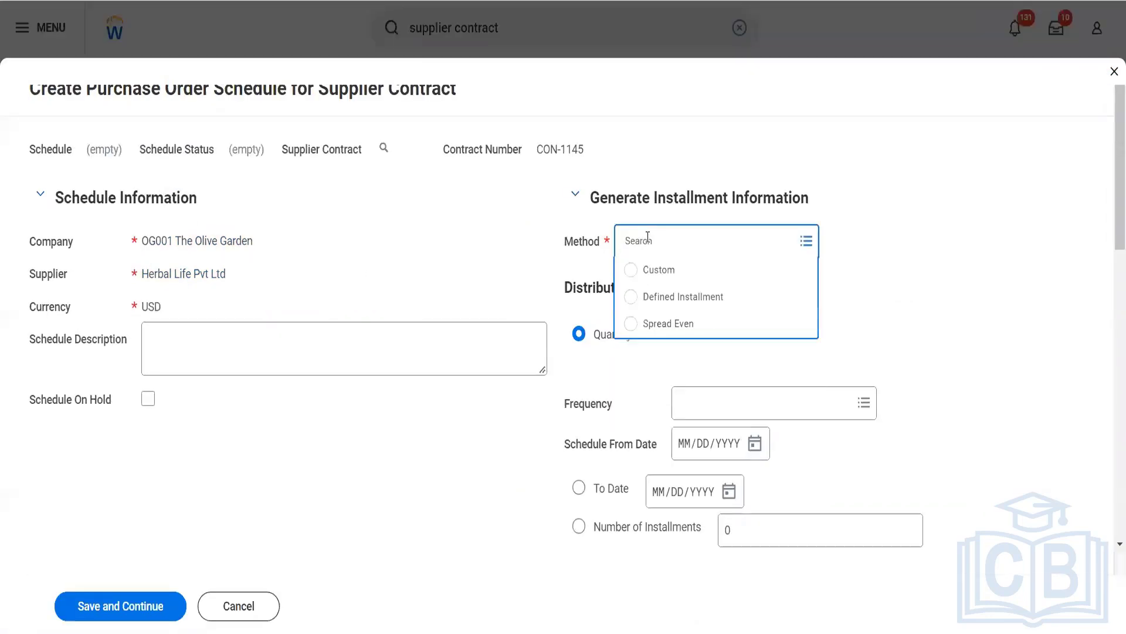
left_click(662, 299)
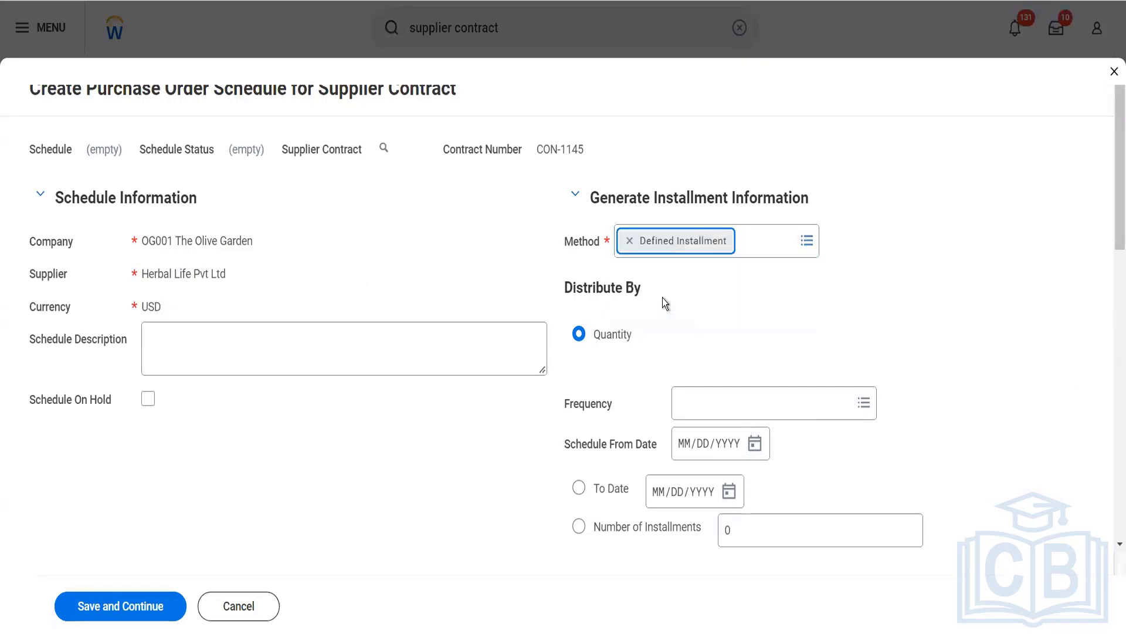
left_click(691, 405)
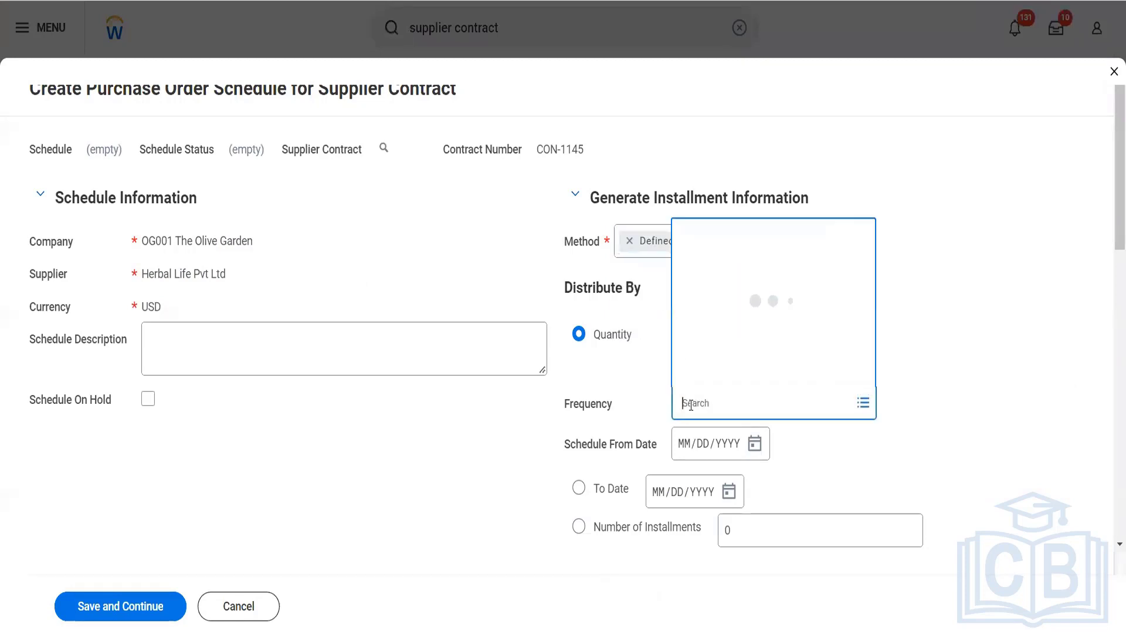
left_click(713, 261)
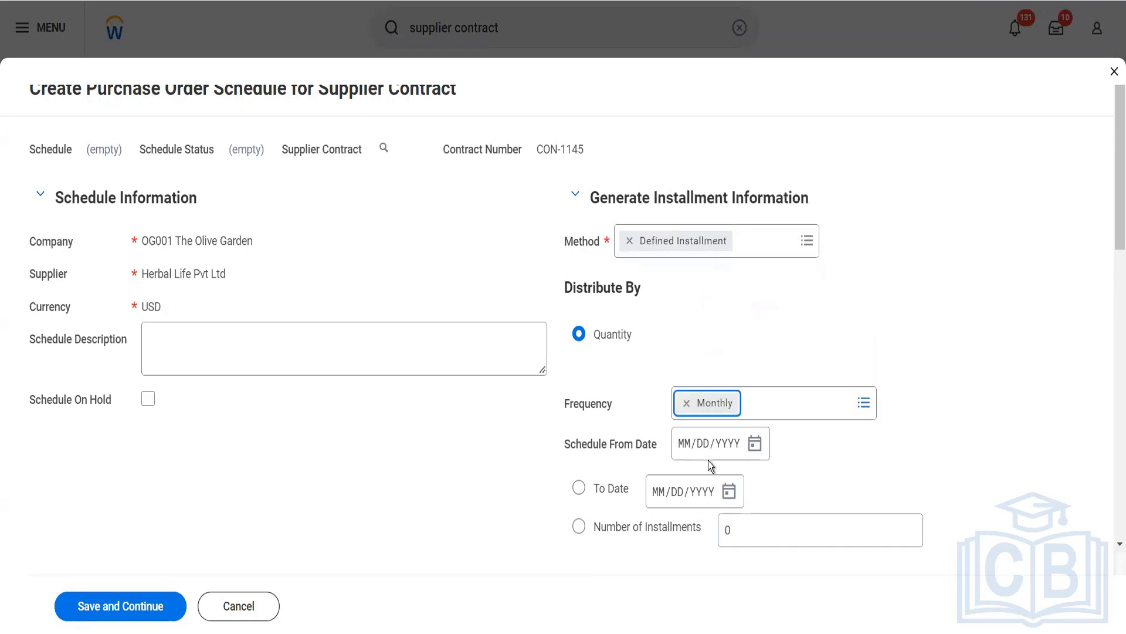
- Set the schedule's from date to 01/01/2022 and limit it to 12 installments
left_click(689, 457)
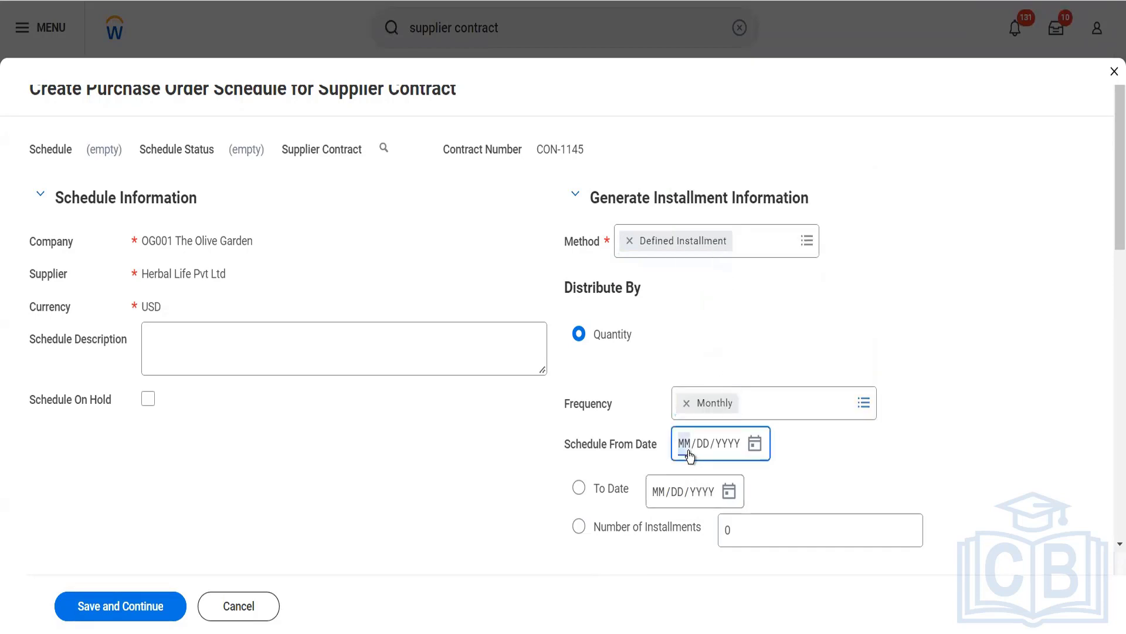
type("01012022")
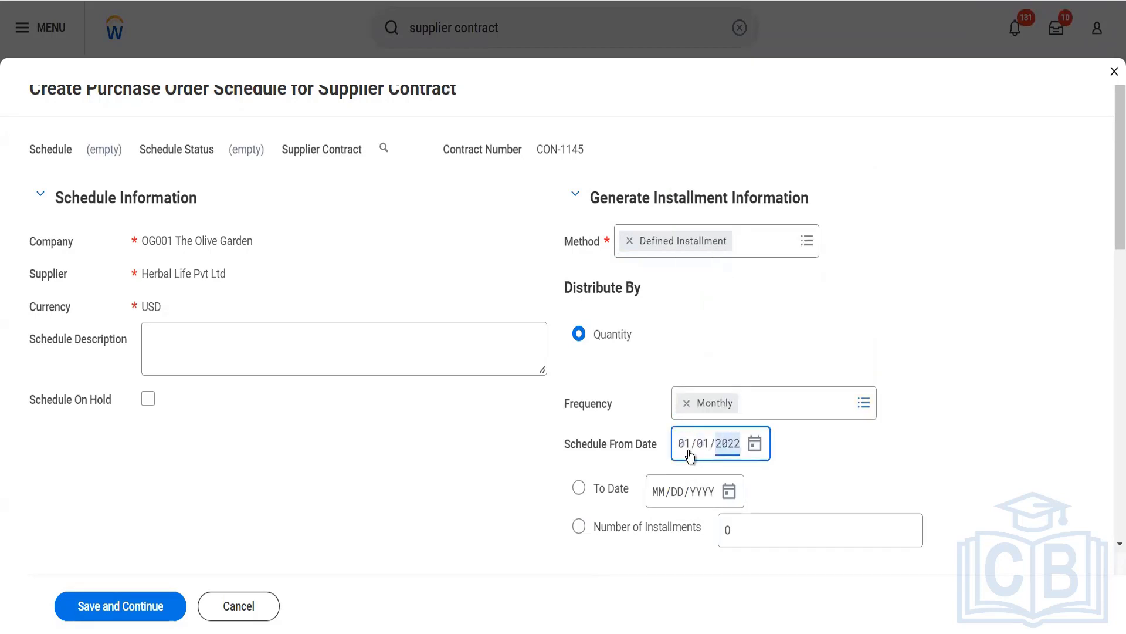
left_click(590, 528)
type("12")
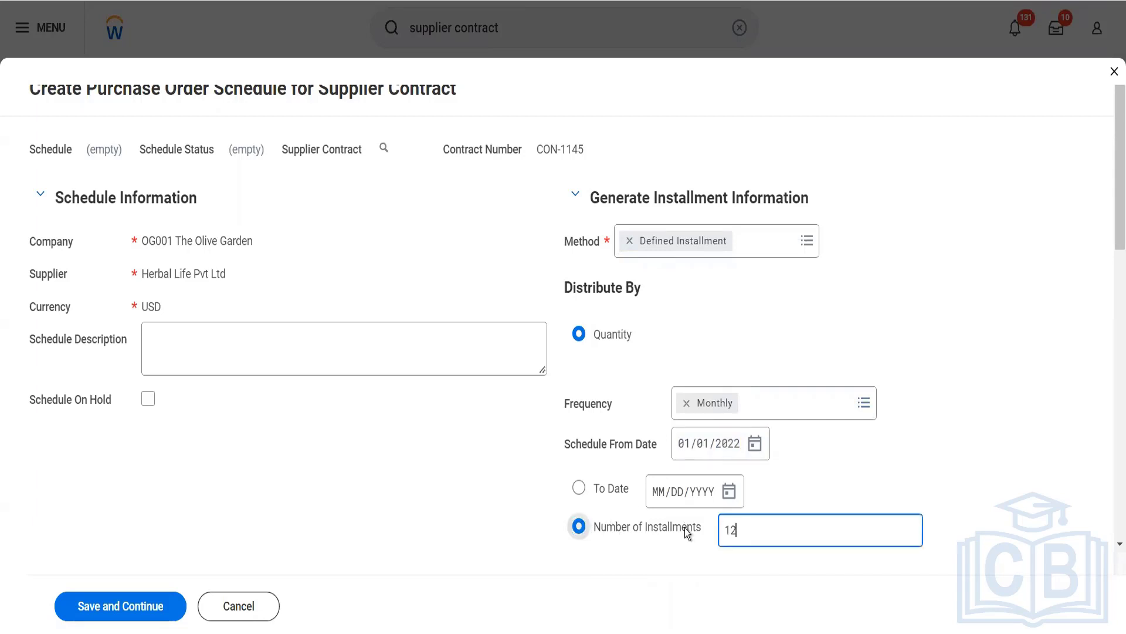
left_click(397, 382)
scroll(397, 382, "down", 5)
scroll(397, 382, "up", 3)
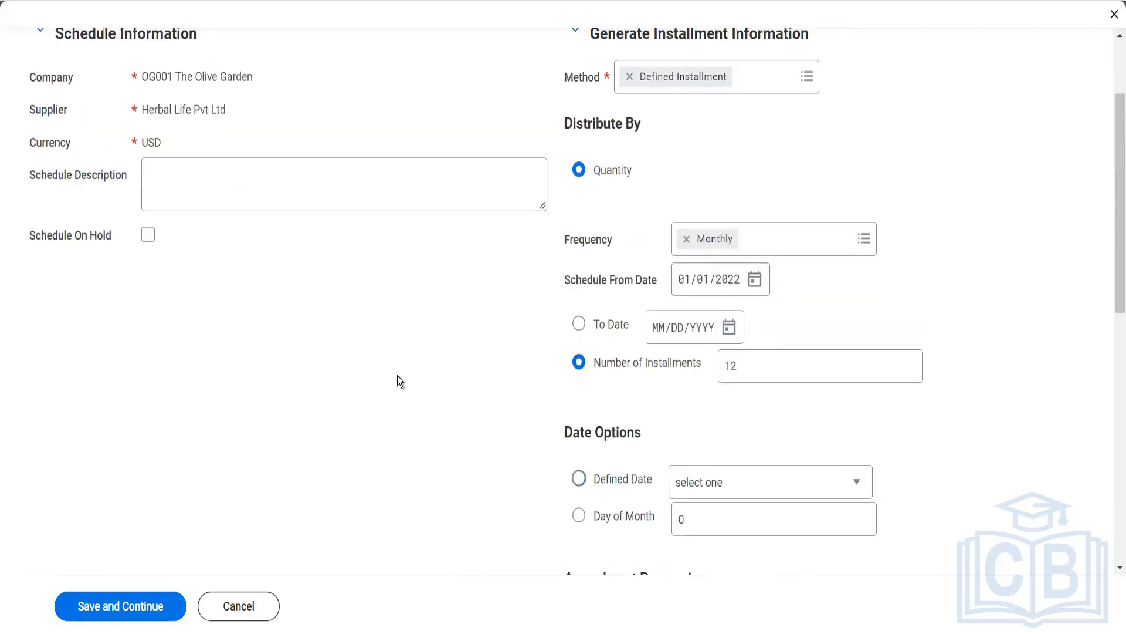
scroll(397, 382, "down", 4)
scroll(397, 382, "down", 4)
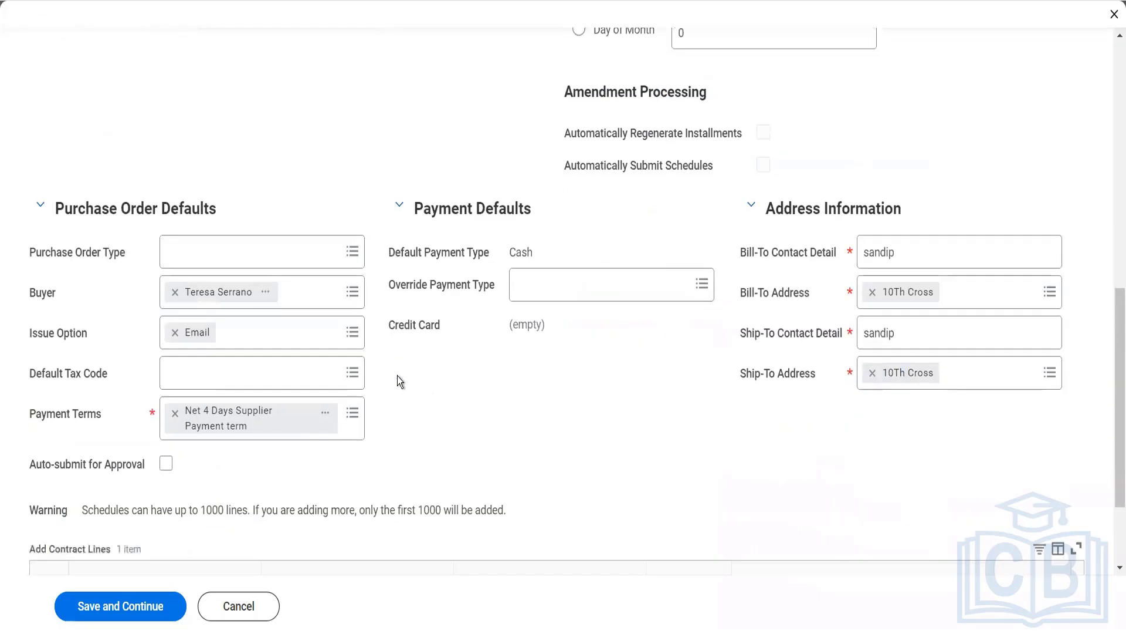
- Set the schedule's purchase order type to GOODS and enable Auto-submit for Approval
left_click(276, 252)
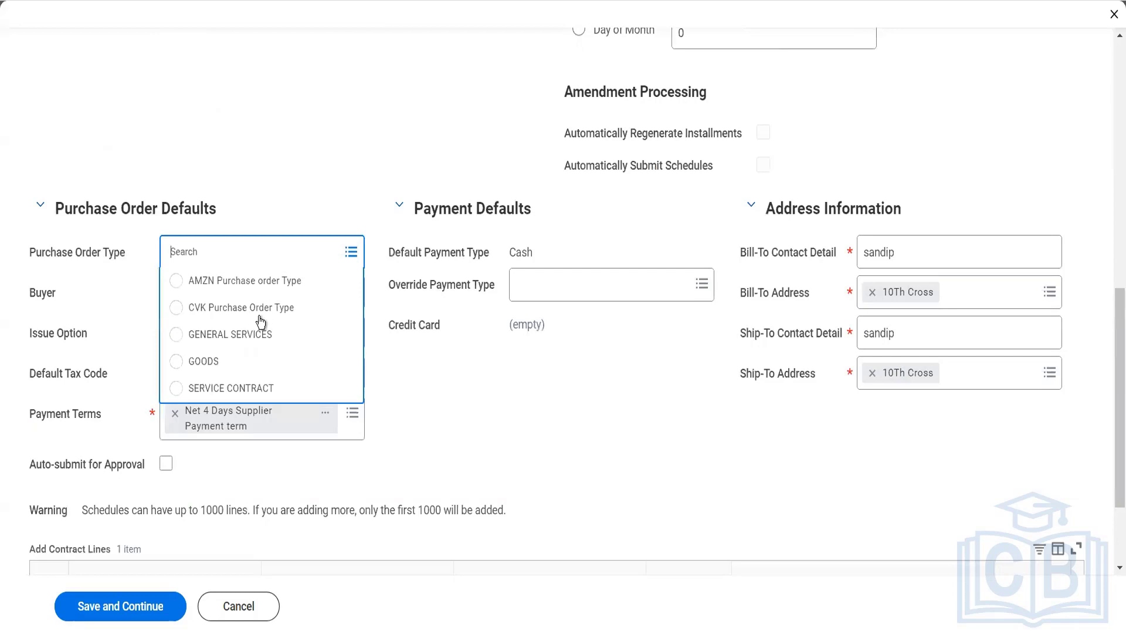
left_click(230, 360)
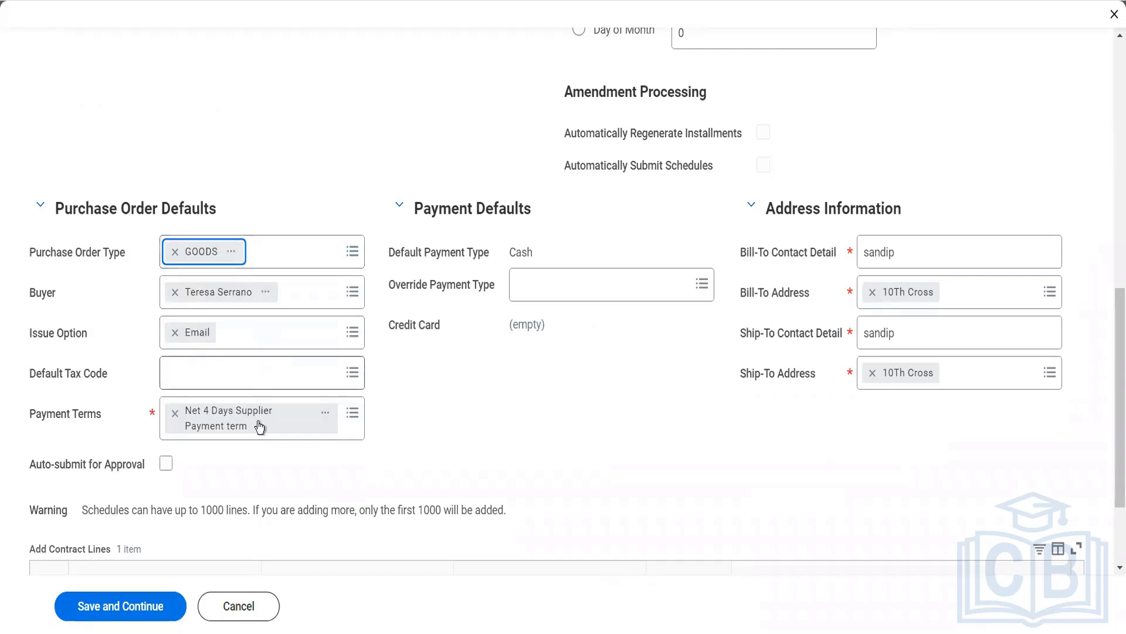
left_click(166, 463)
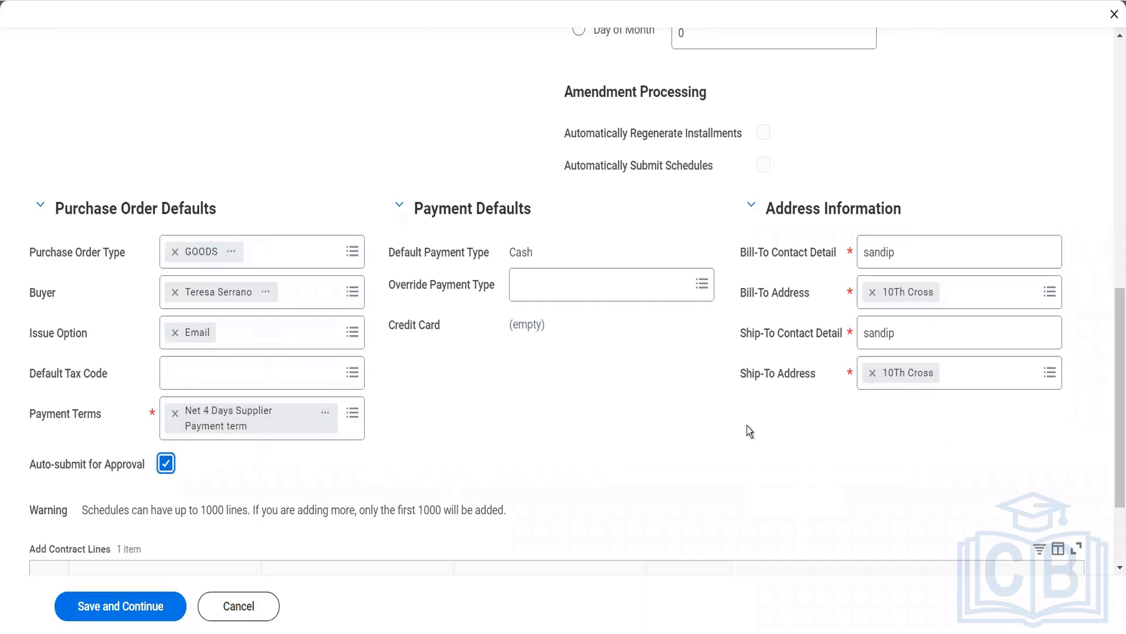
- Add the Coffee Cup contract line to the schedule, try to save it and read the error details
scroll(748, 427, "down", 1)
scroll(747, 425, "down", 1)
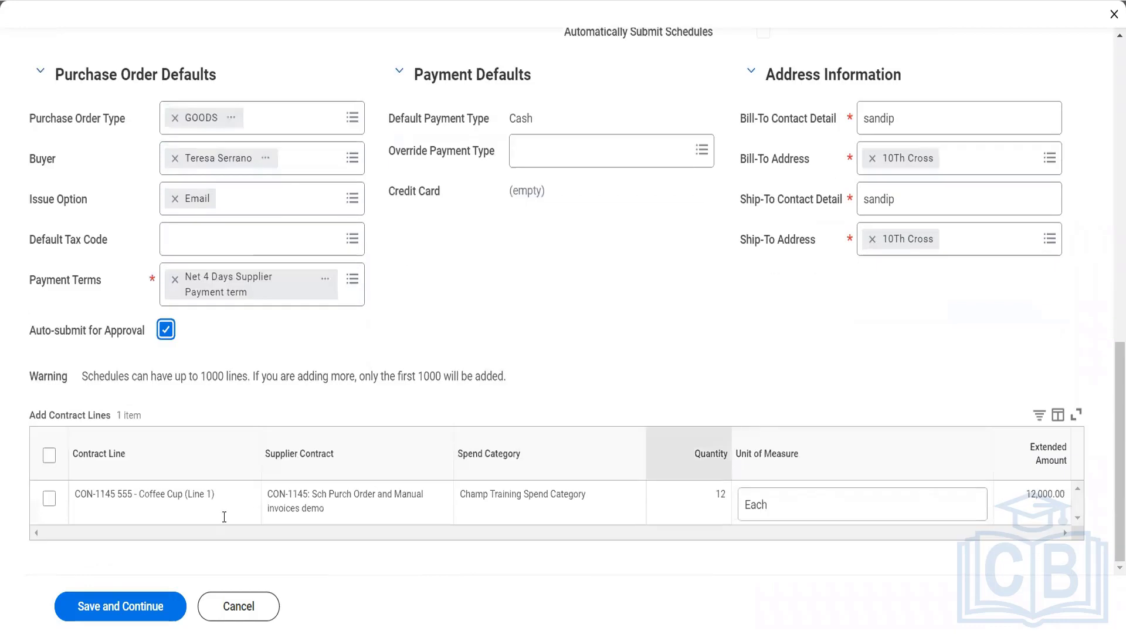
left_click(50, 455)
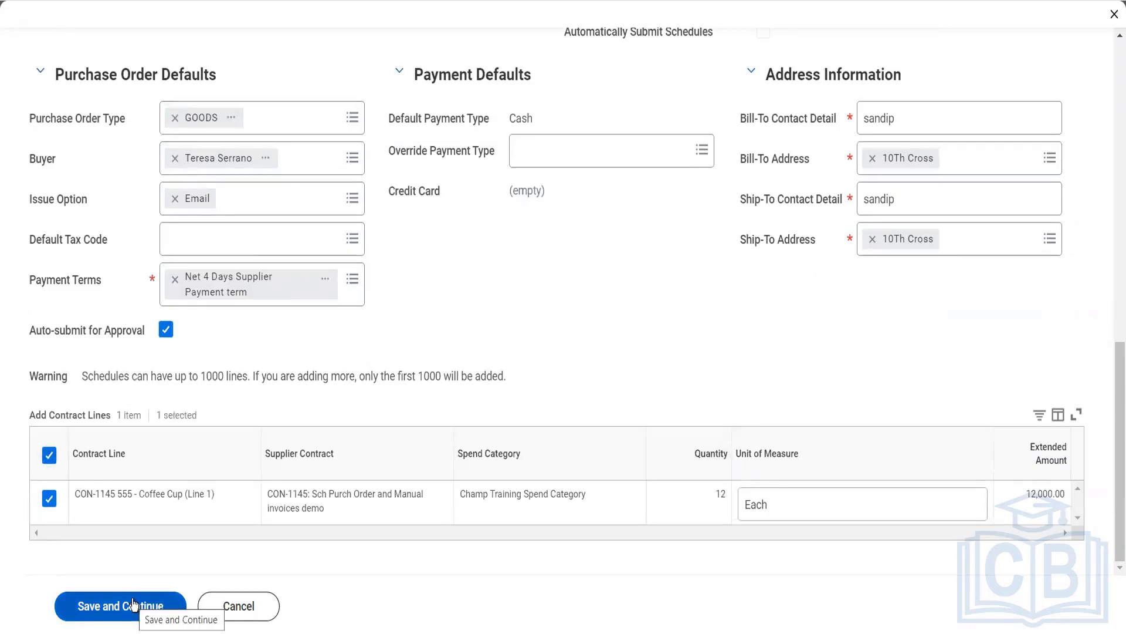
left_click(133, 604)
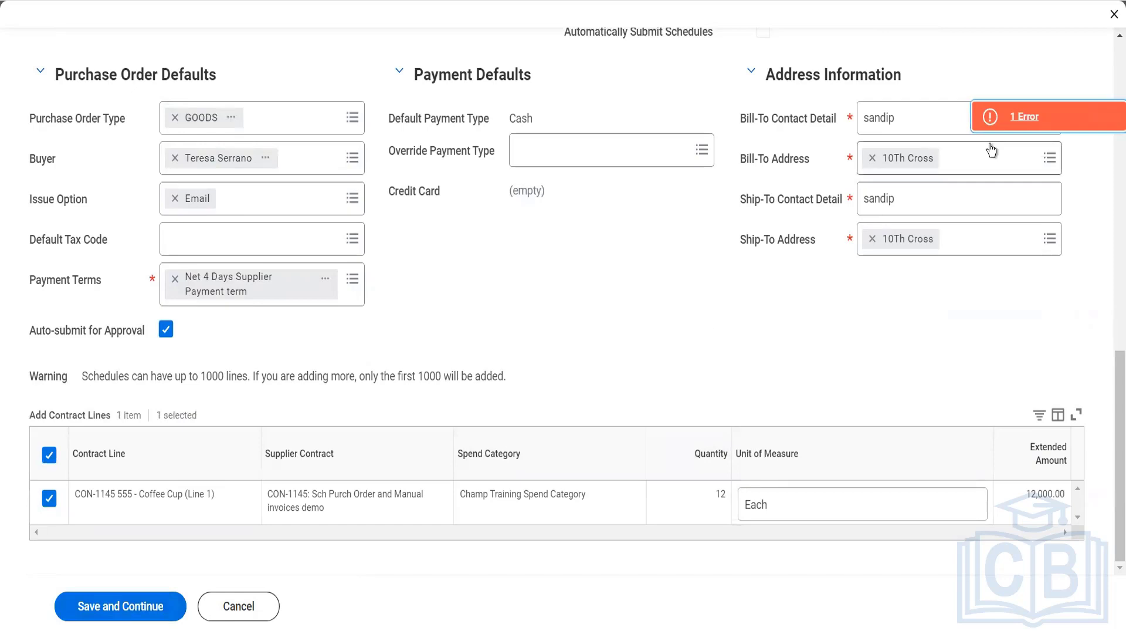
left_click(1006, 121)
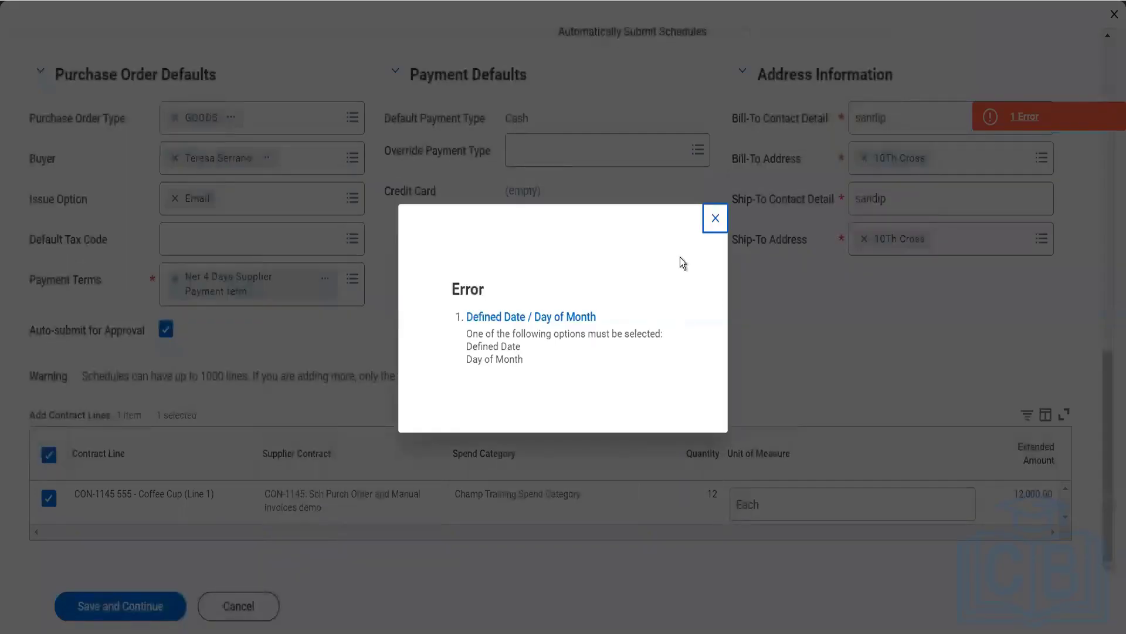
left_click(719, 217)
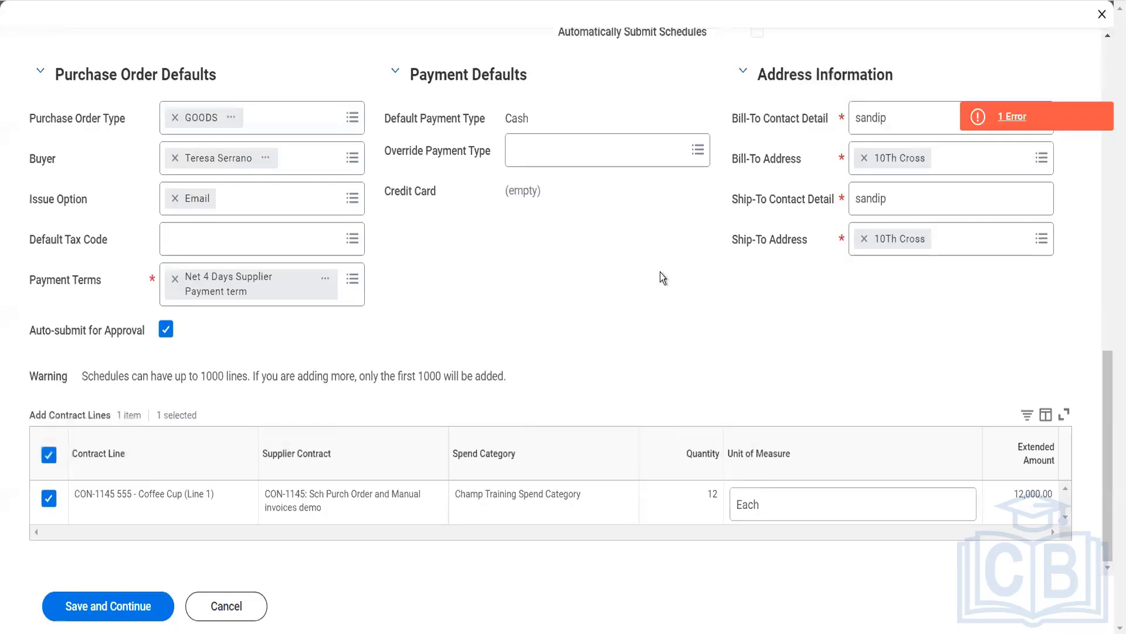
- Set the schedule's date option to Defined Date with Contract Signed Date, and save the purchase order schedule
scroll(660, 272, "up", 8)
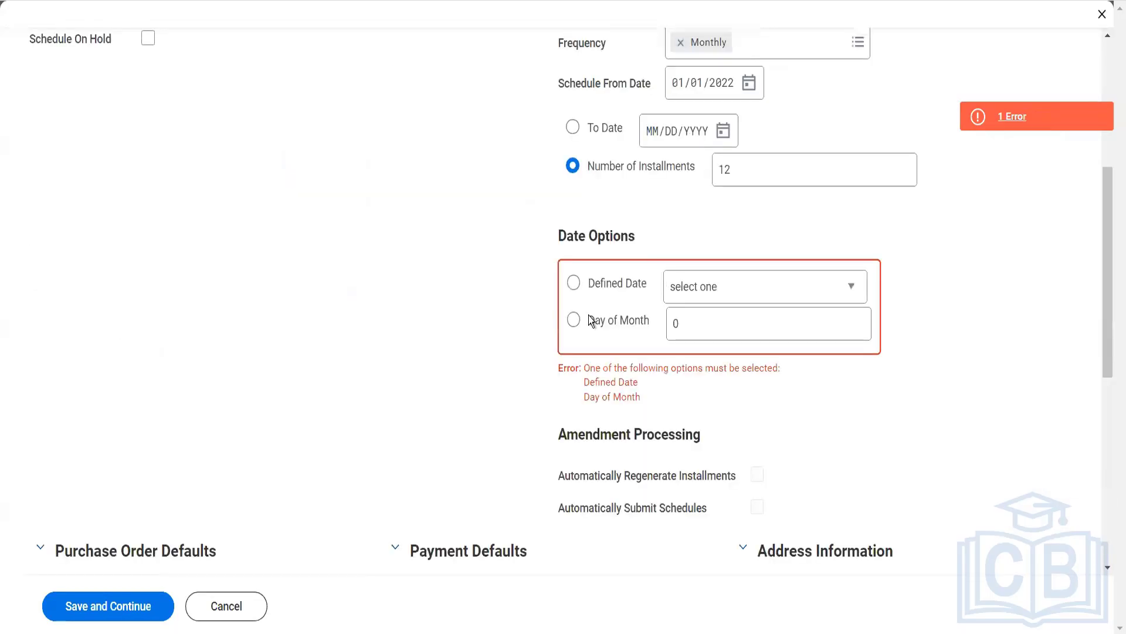
left_click(574, 282)
left_click(701, 293)
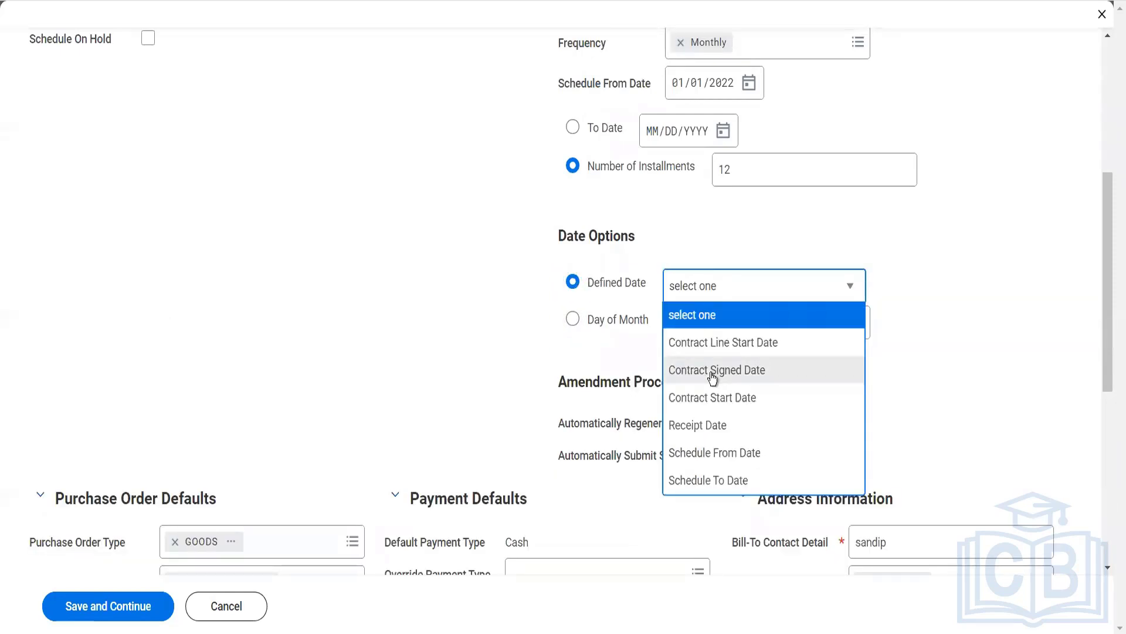
left_click(713, 371)
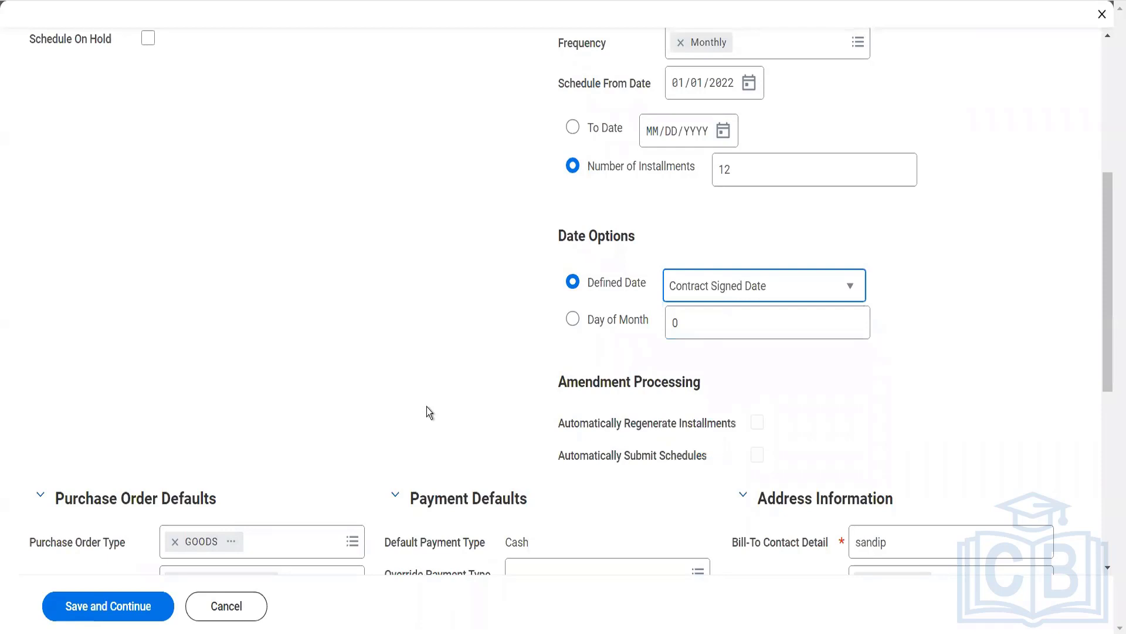
scroll(427, 406, "up", 4)
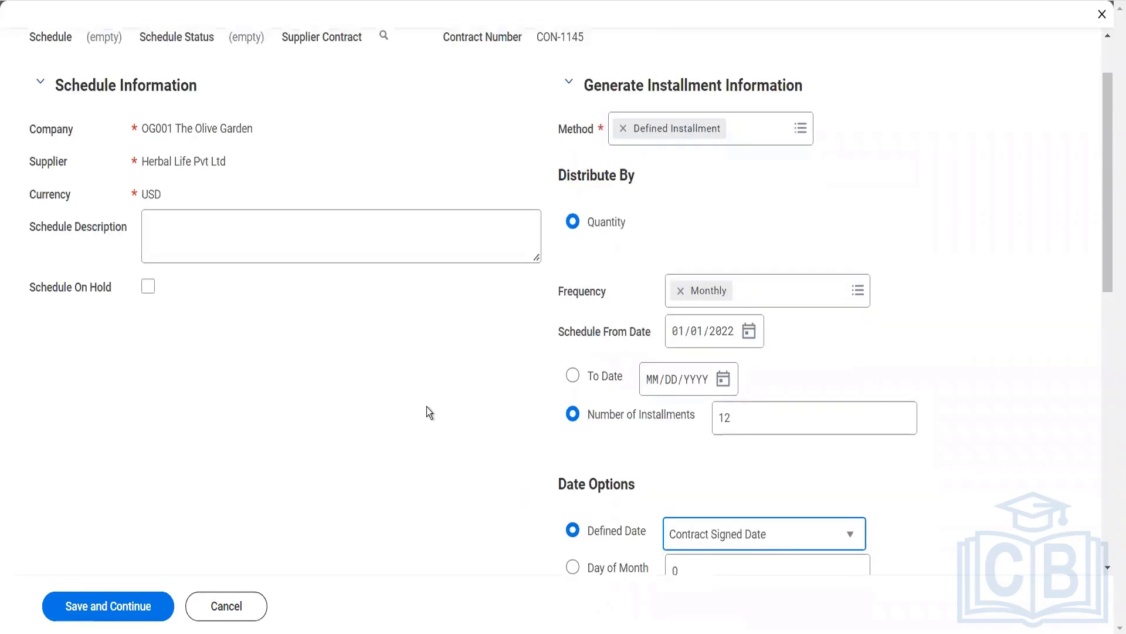
scroll(290, 493, "up", 2)
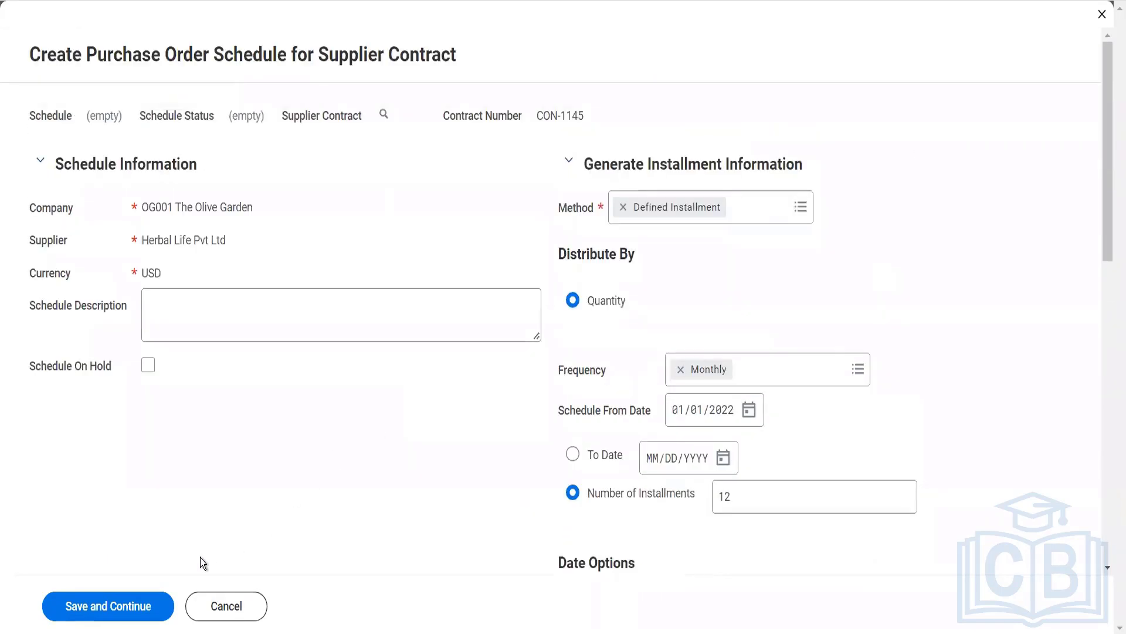
left_click(95, 608)
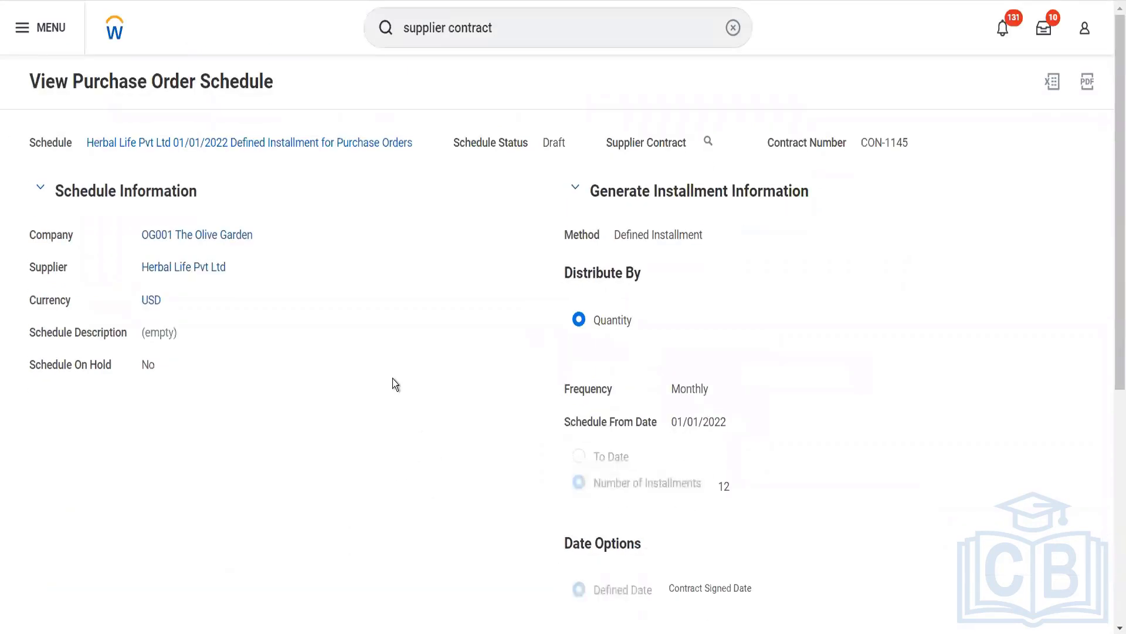
- Preview the installments to generate for the purchase order schedule, checking their dates, quantities and amounts, and back out without creating them
scroll(392, 379, "down", 7)
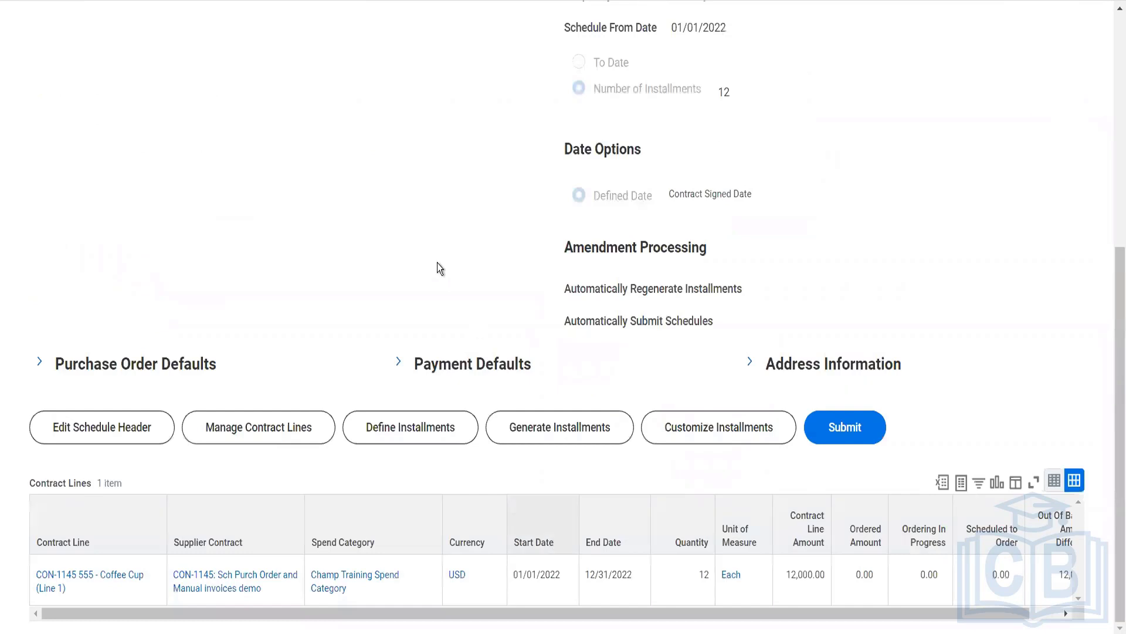
left_click(563, 433)
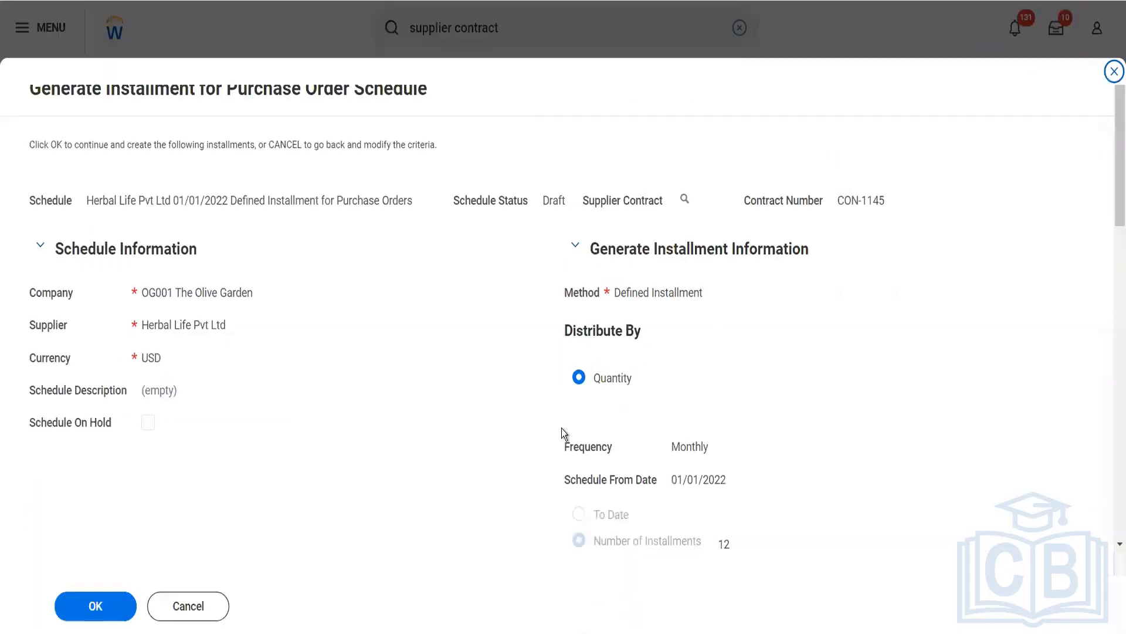
scroll(441, 389, "down", 15)
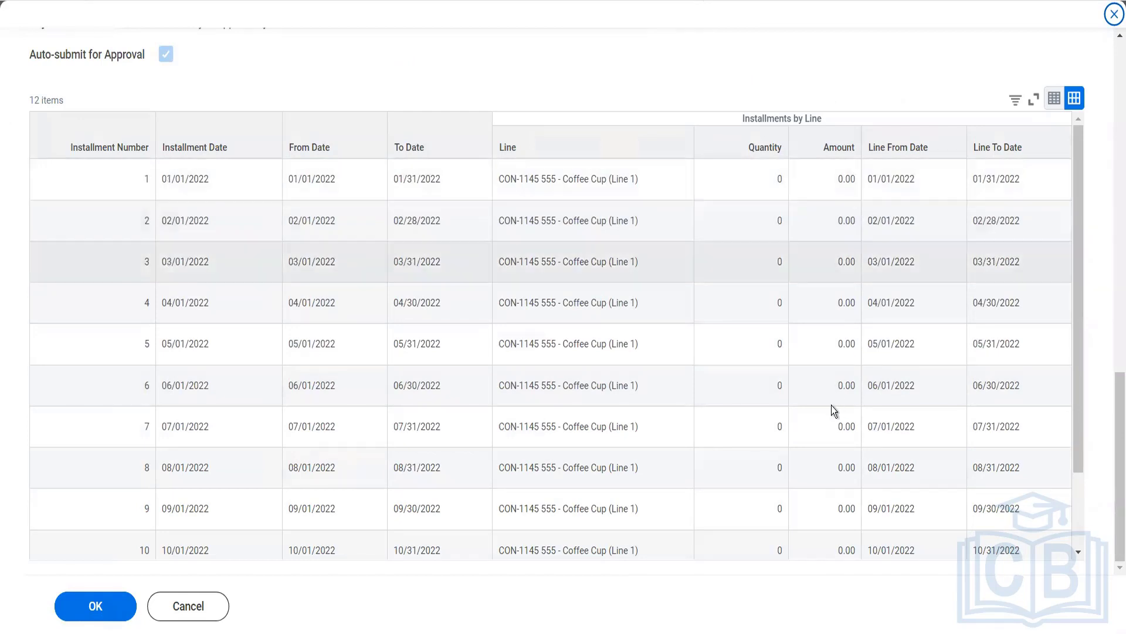
scroll(832, 406, "down", 2)
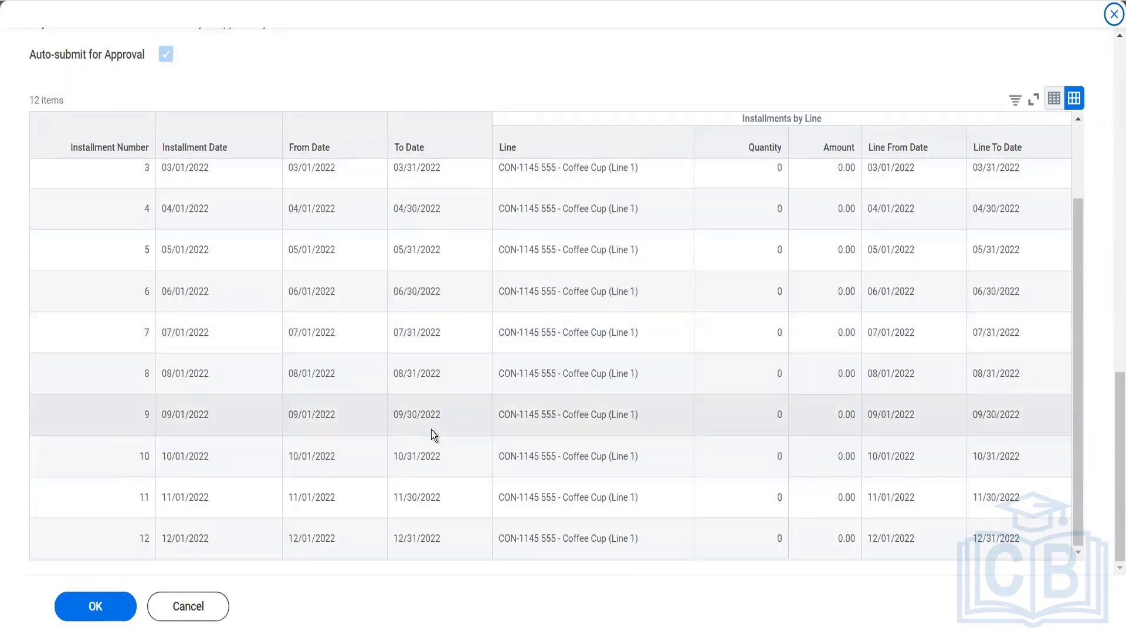
scroll(431, 435, "up", 2)
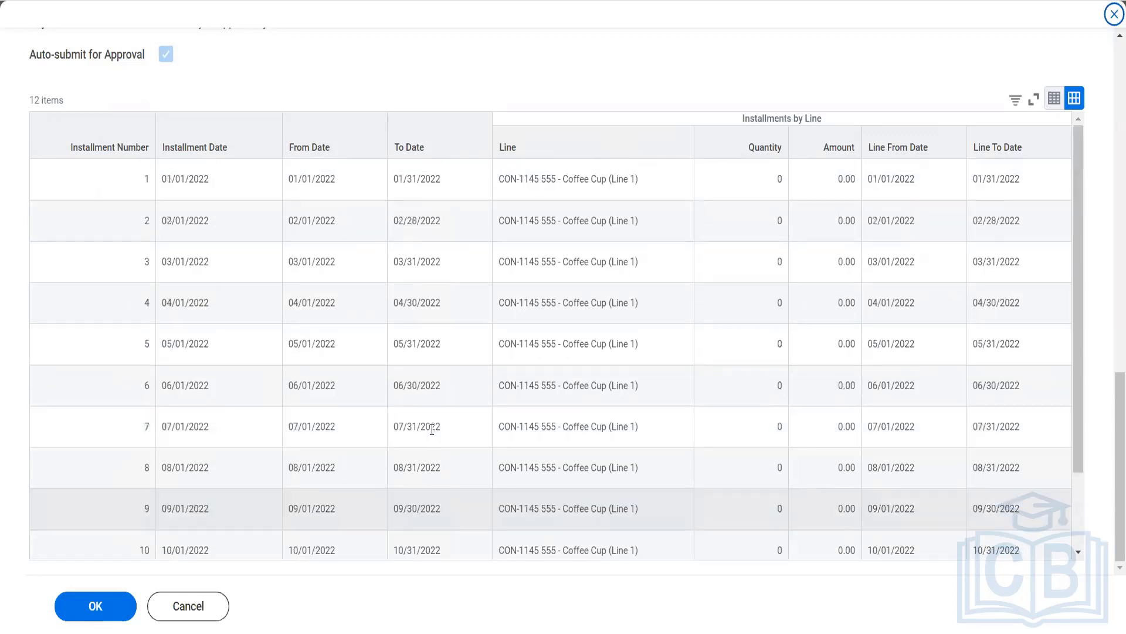
scroll(432, 429, "up", 10)
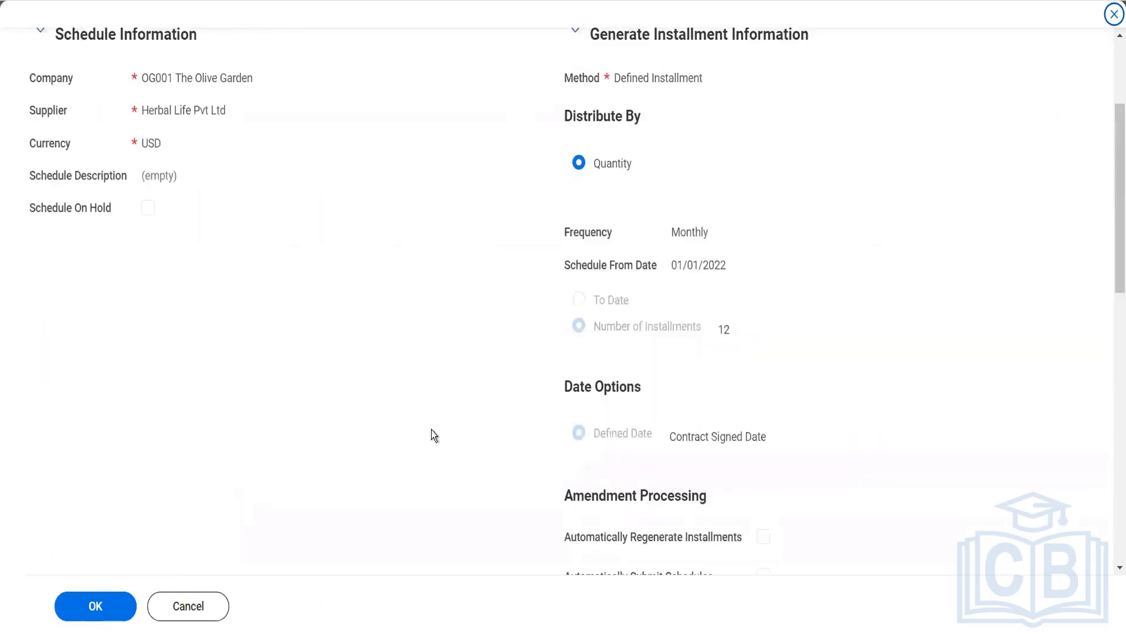
scroll(431, 430, "down", 10)
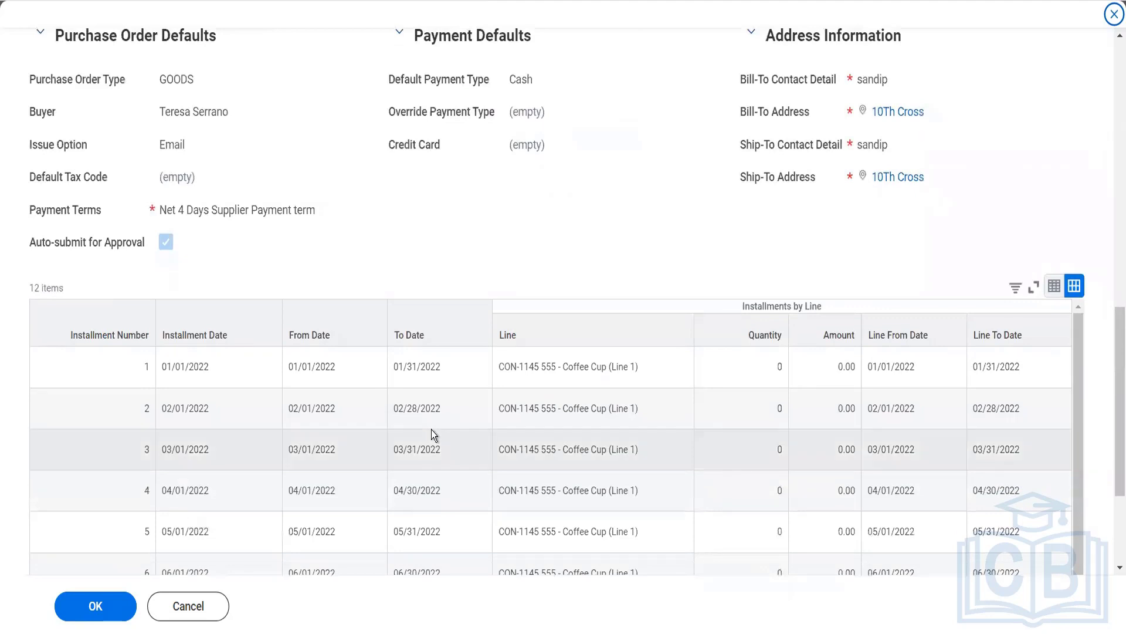
scroll(432, 429, "down", 5)
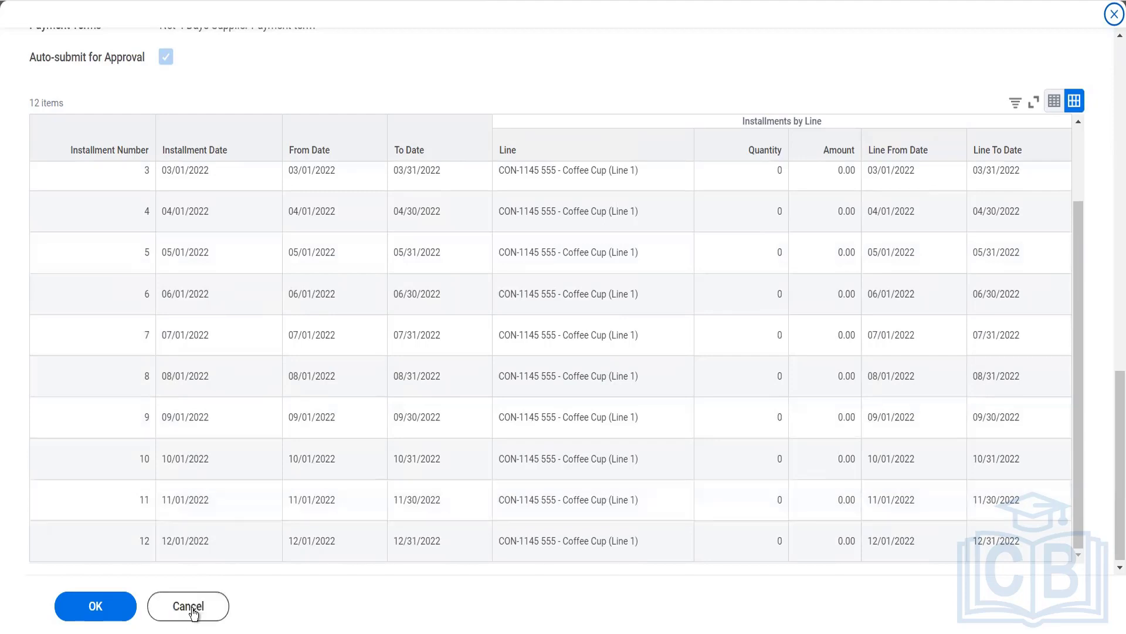
left_click(193, 613)
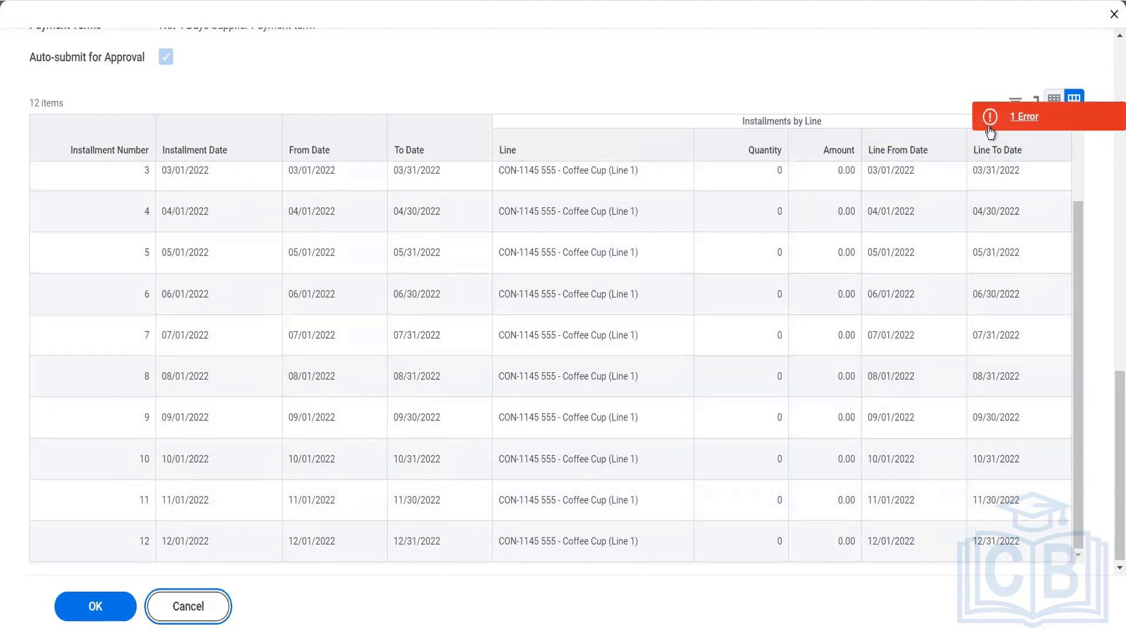
left_click(989, 127)
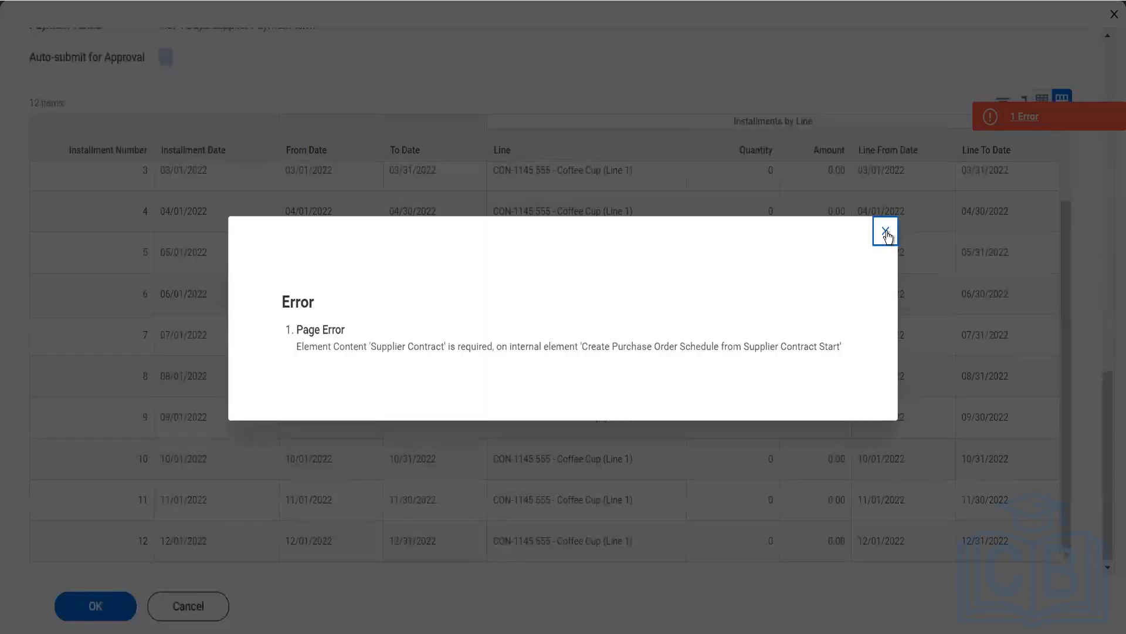
left_click(886, 233)
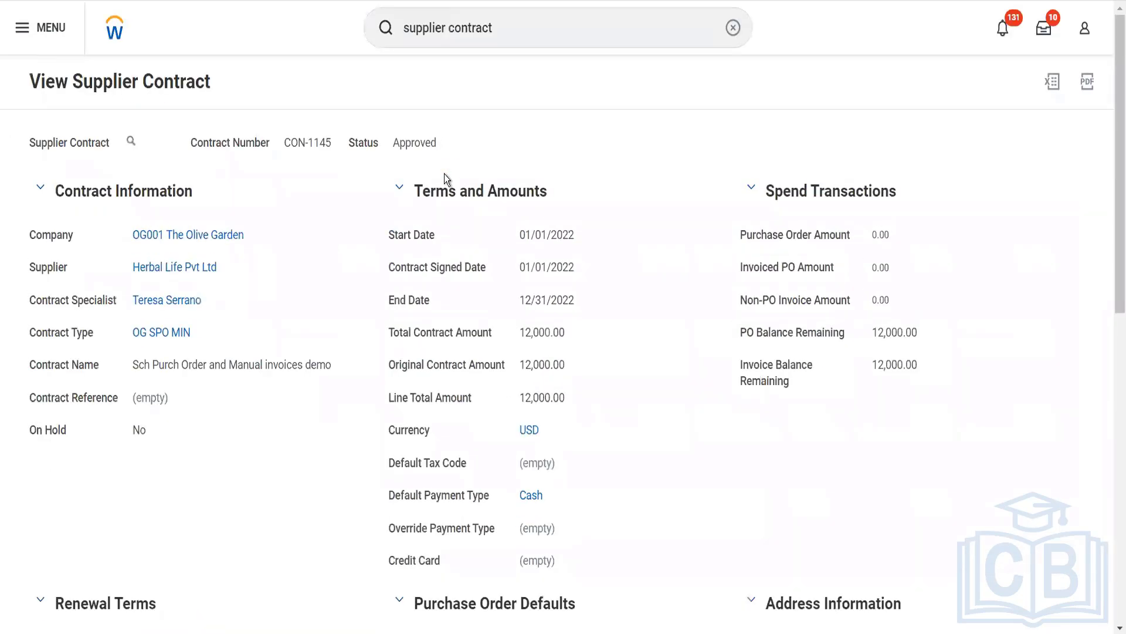
- Reopen the draft Defined Installment purchase order schedule from the supplier contract's list of schedules
scroll(445, 174, "down", 10)
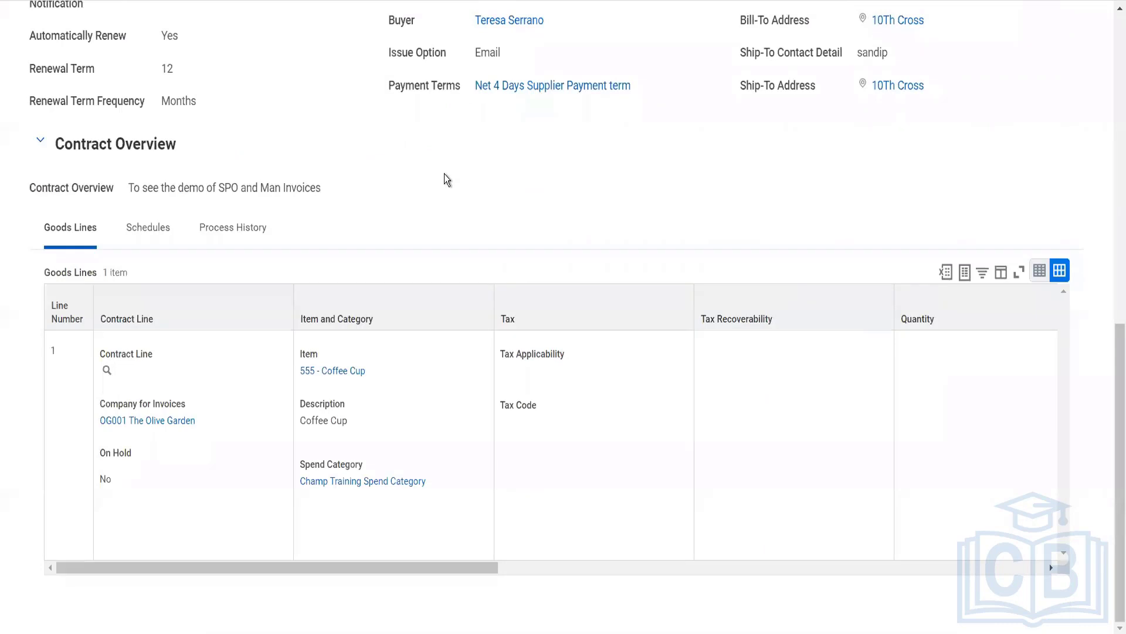
scroll(445, 174, "up", 10)
scroll(374, 315, "down", 10)
left_click(160, 236)
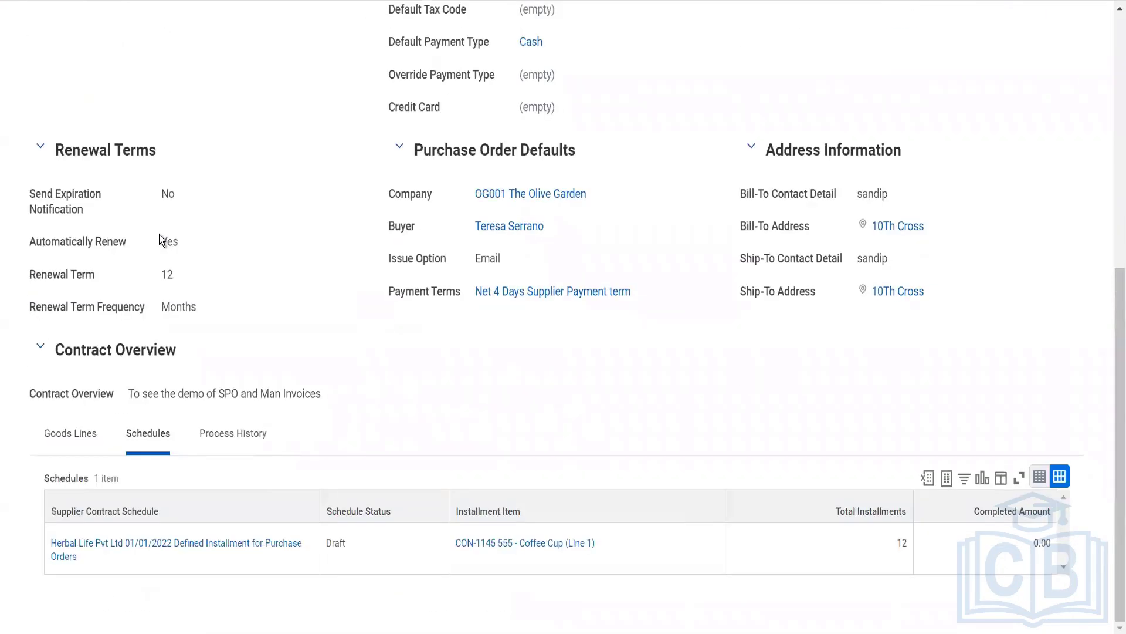
mouse_move(122, 546)
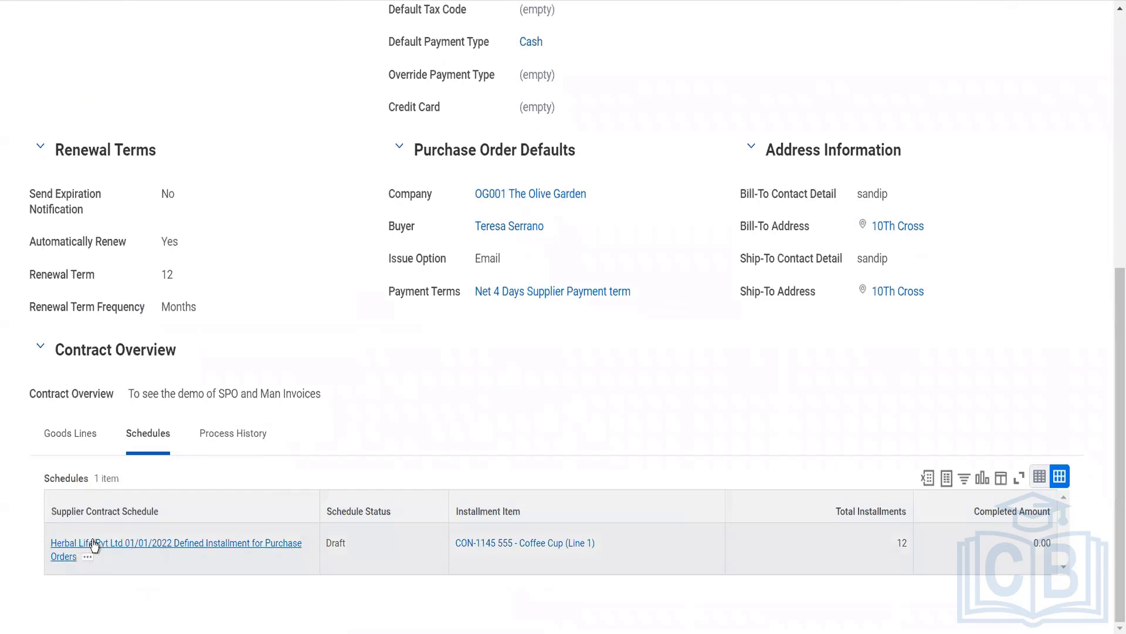
left_click(94, 546)
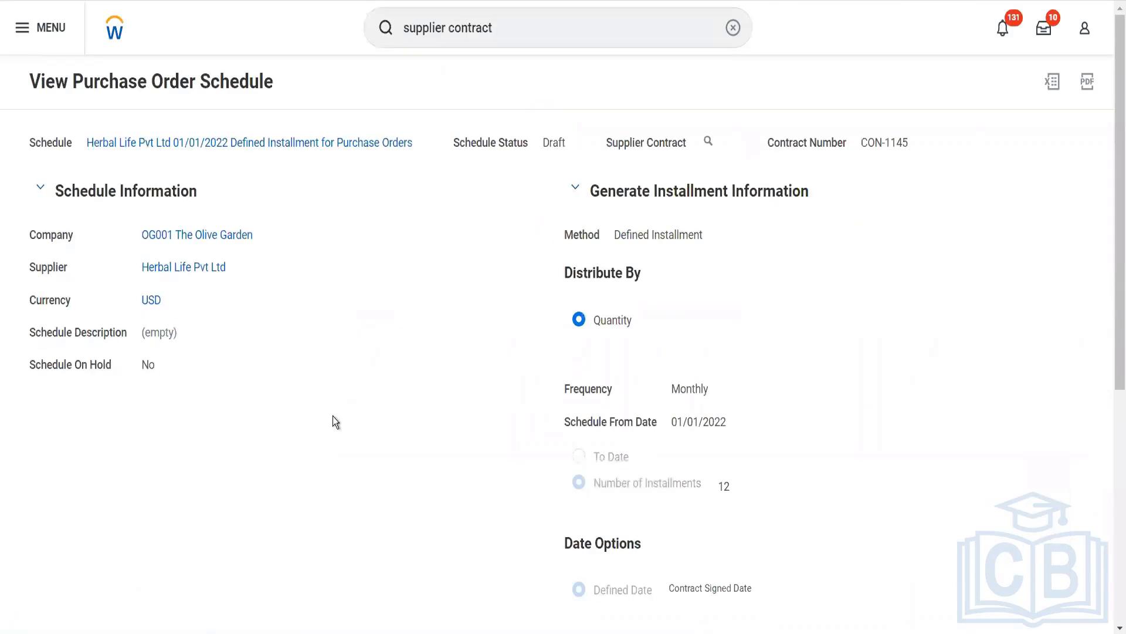
- Recheck the proposed installments of the reopened schedule down to the last one, and cancel their generation
scroll(344, 429, "down", 6)
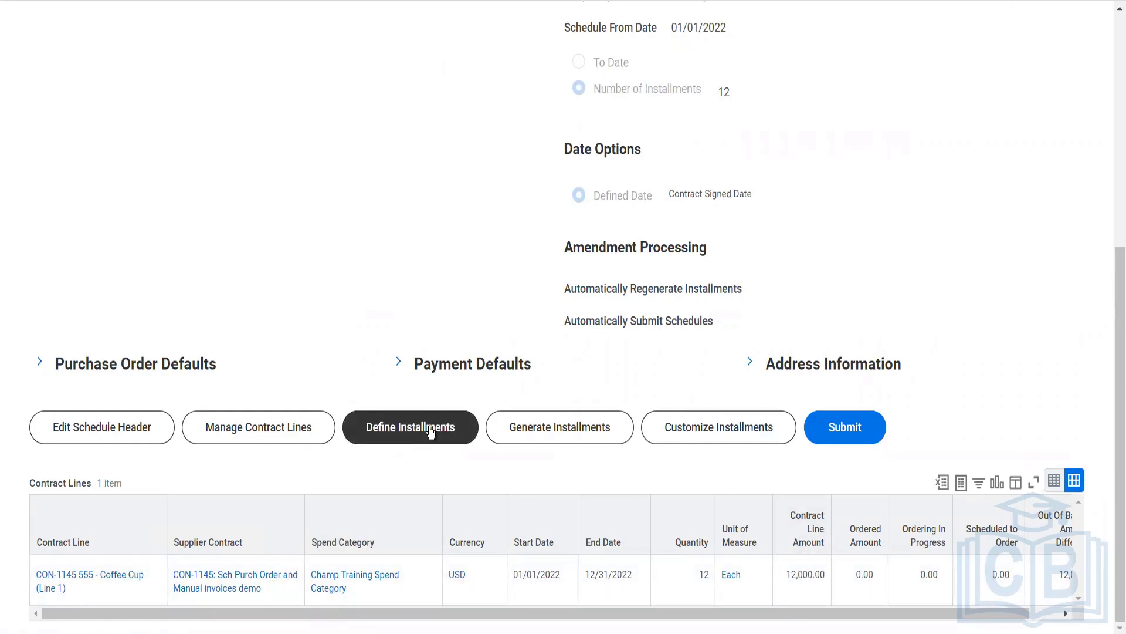
left_click(562, 437)
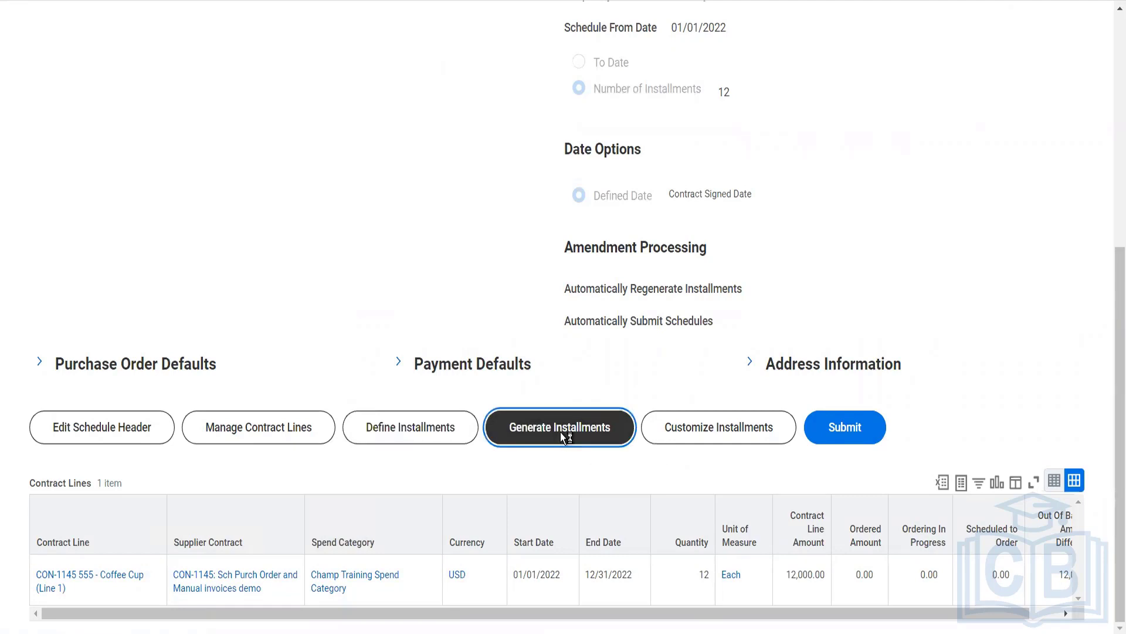
scroll(561, 432, "down", 10)
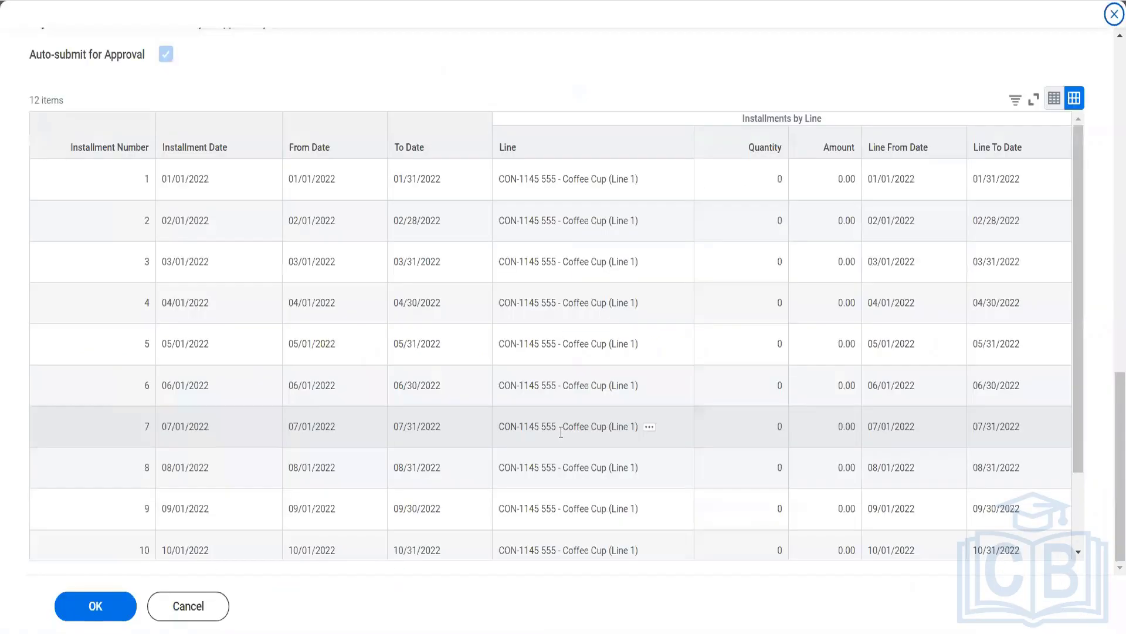
scroll(561, 432, "down", 2)
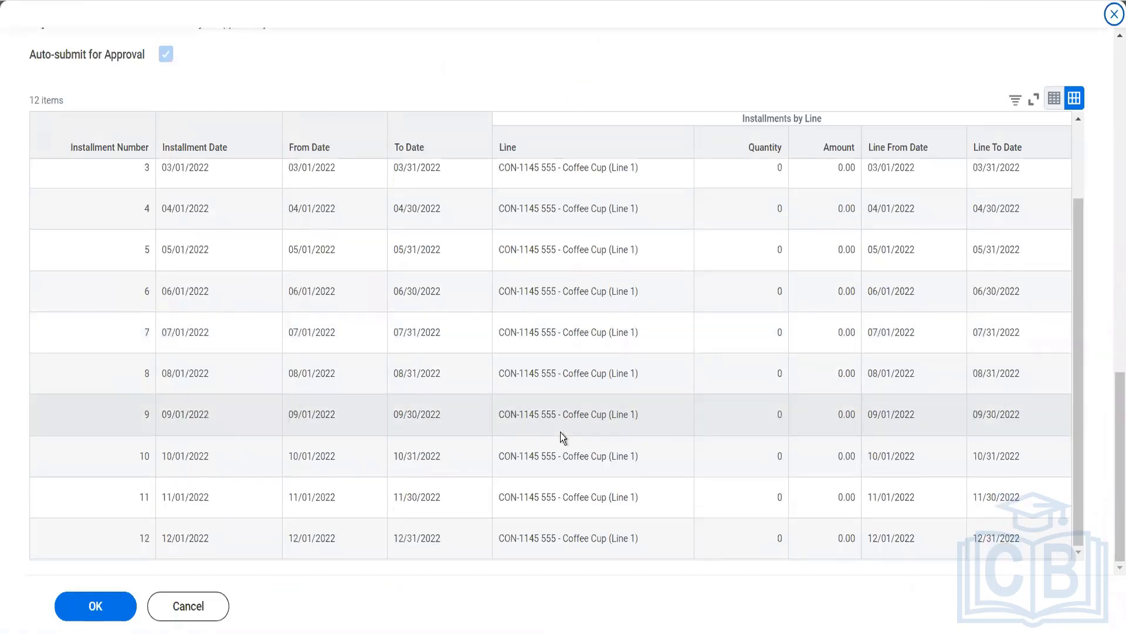
left_click(195, 608)
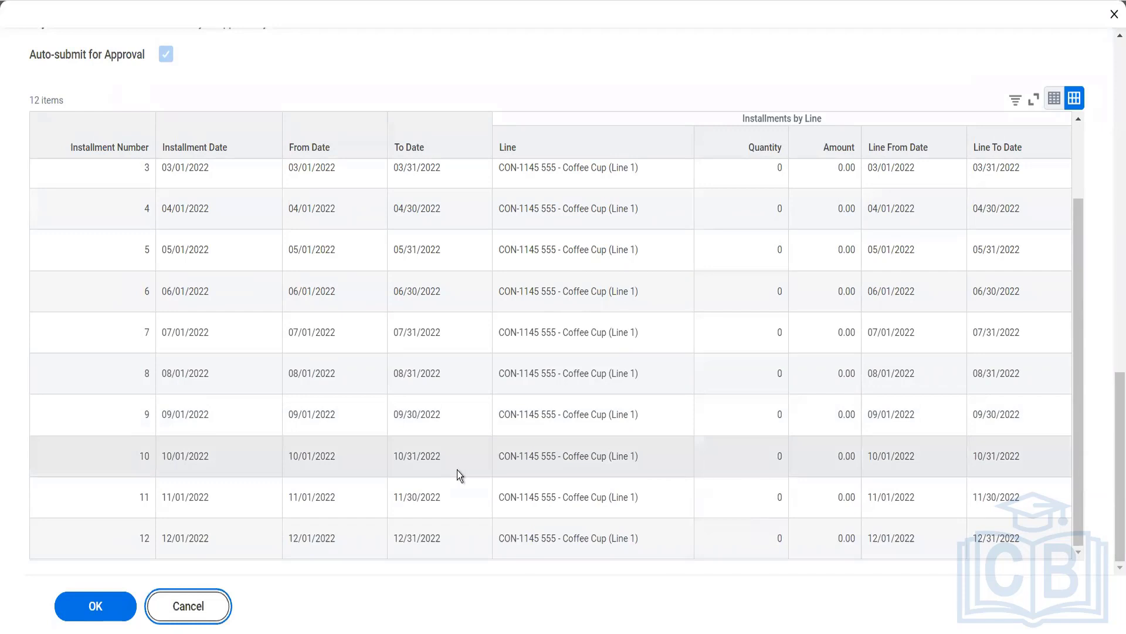
scroll(457, 472, "down", 7)
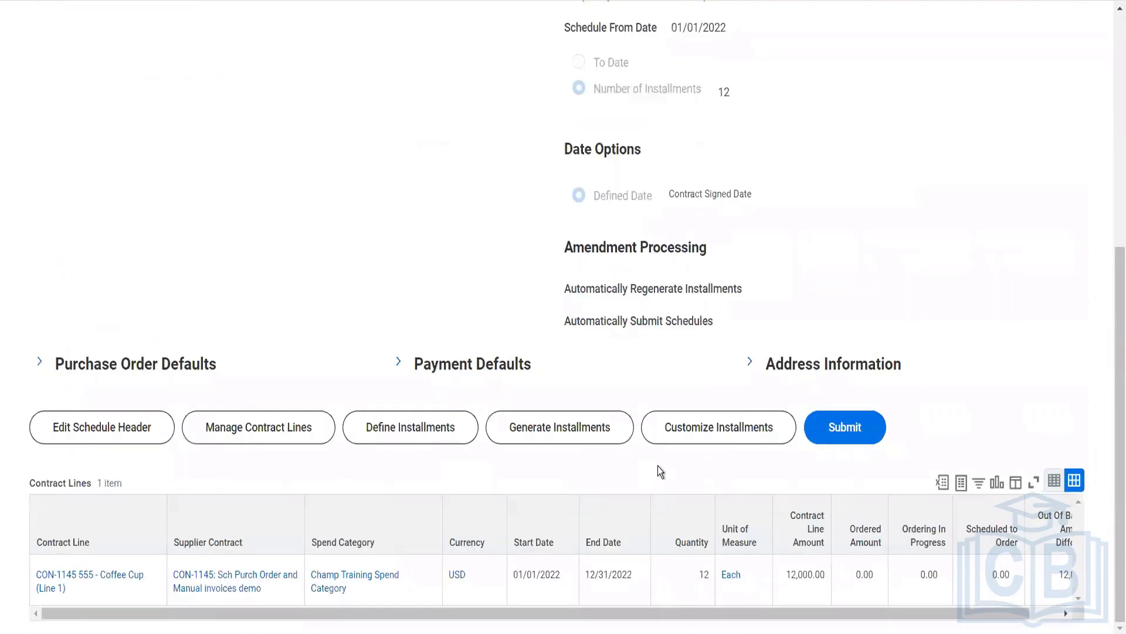
- Define the installments for the Coffee Cup contract line and save it as a defined installment schedule
left_click(674, 432)
left_click(407, 437)
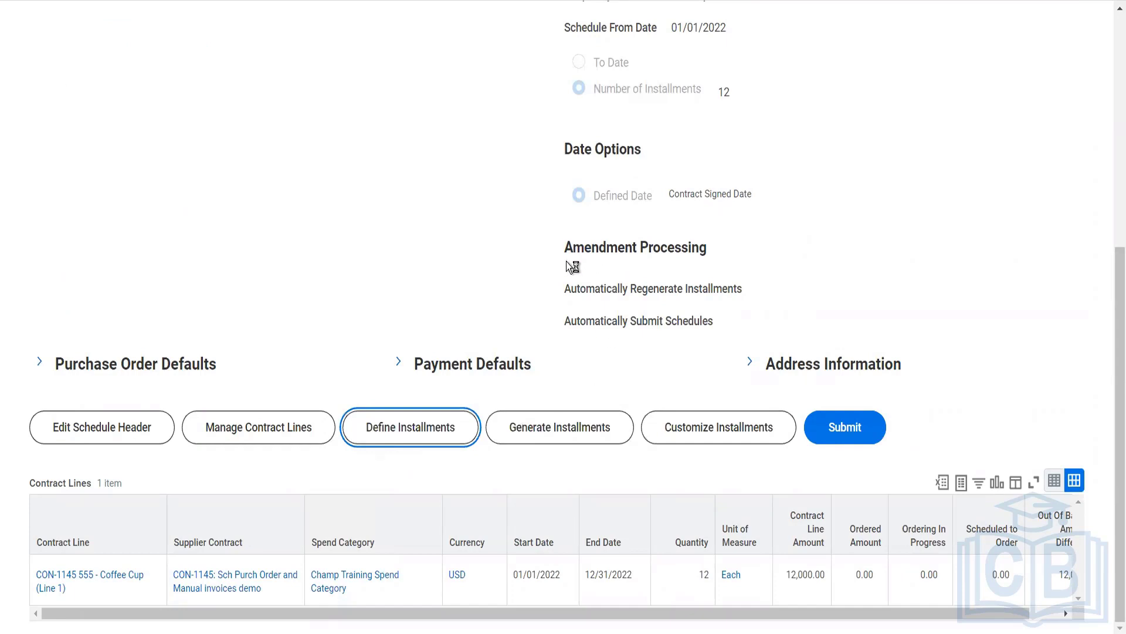
scroll(536, 255, "down", 10)
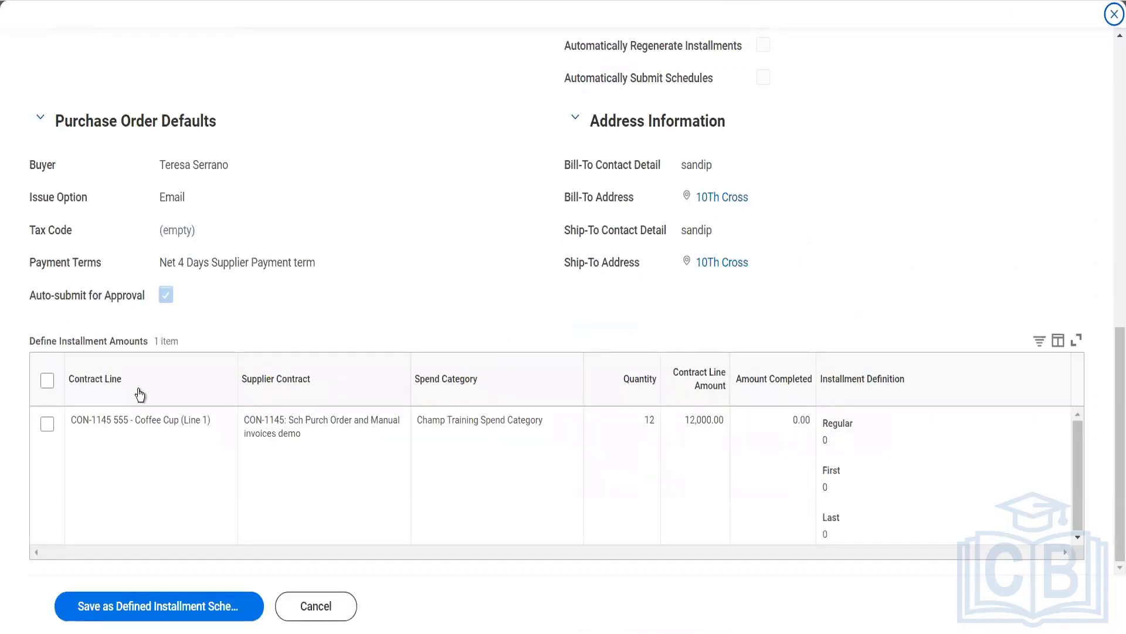
left_click(48, 381)
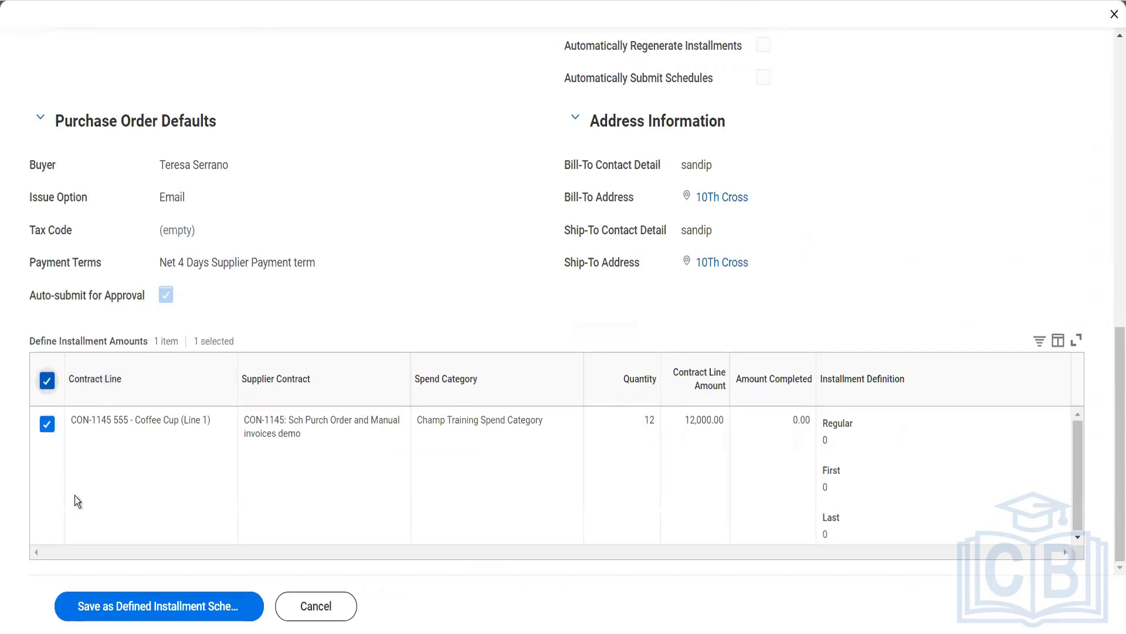
left_click(138, 611)
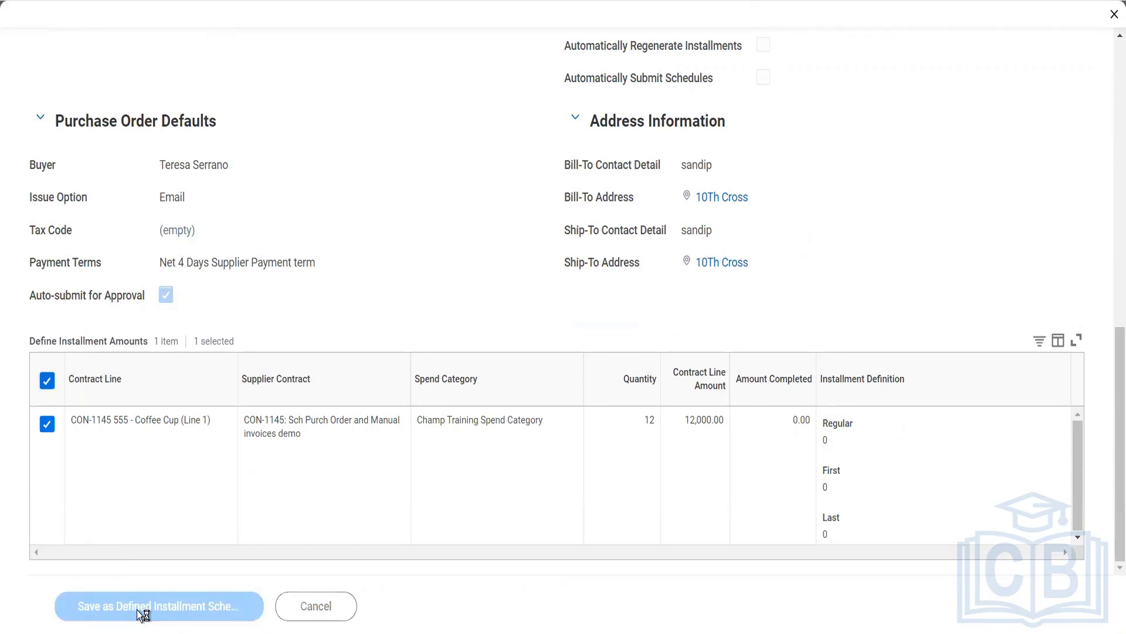
- Generate the 12 monthly installments for the purchase order schedule and confirm them
scroll(385, 506, "down", 6)
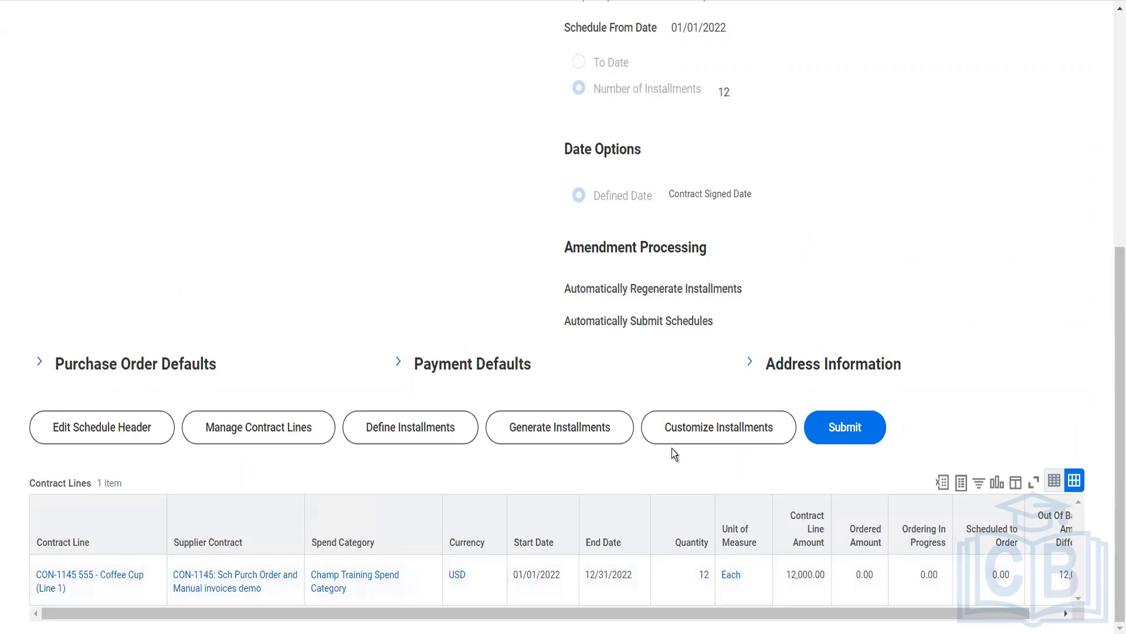
left_click(602, 435)
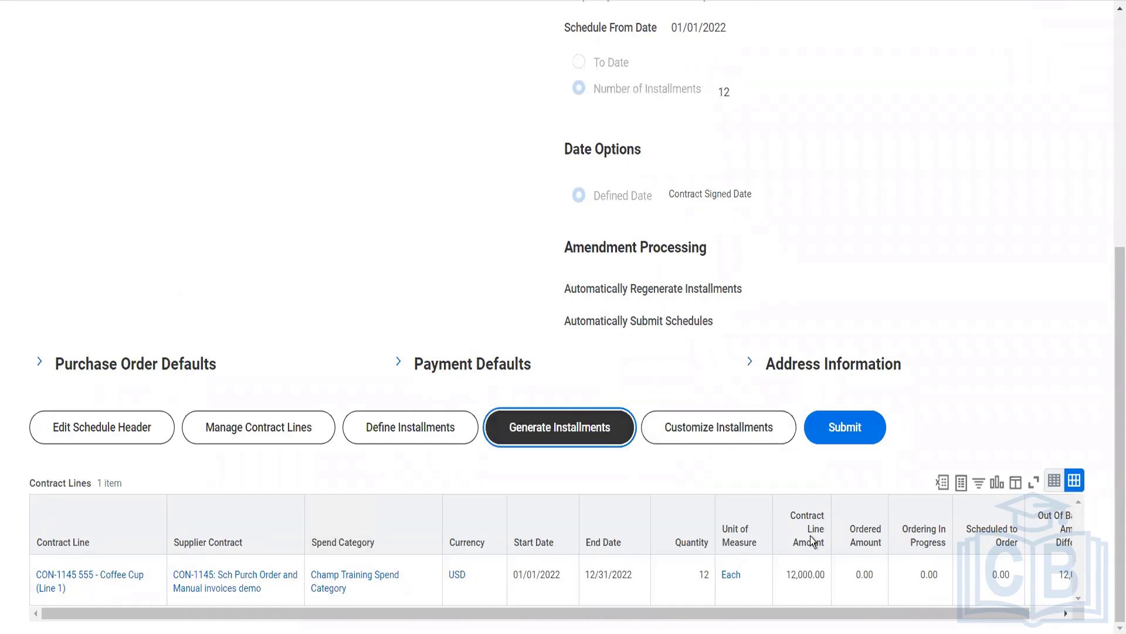
scroll(707, 447, "down", 10)
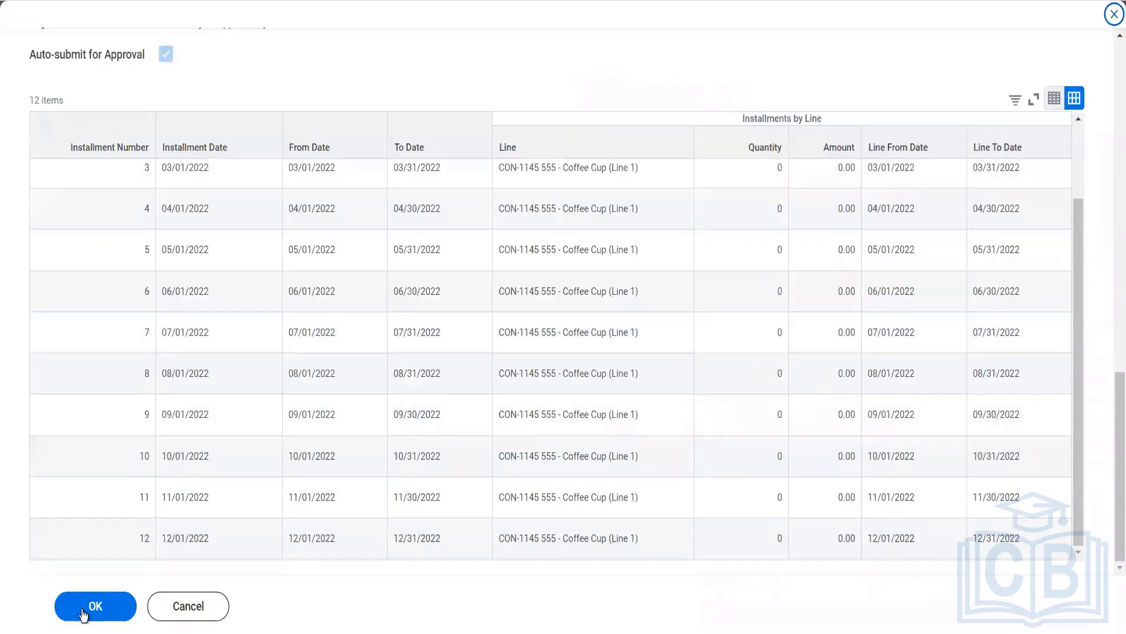
left_click(83, 612)
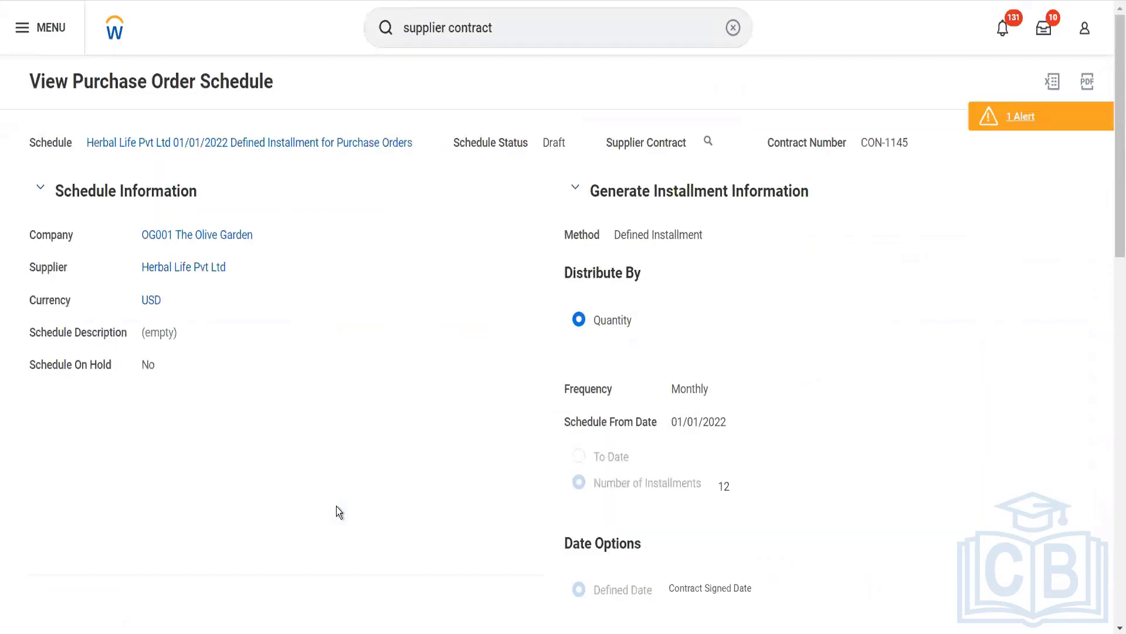
- Open the first generated installment, dated 01/01/2022, for editing
scroll(336, 506, "down", 3)
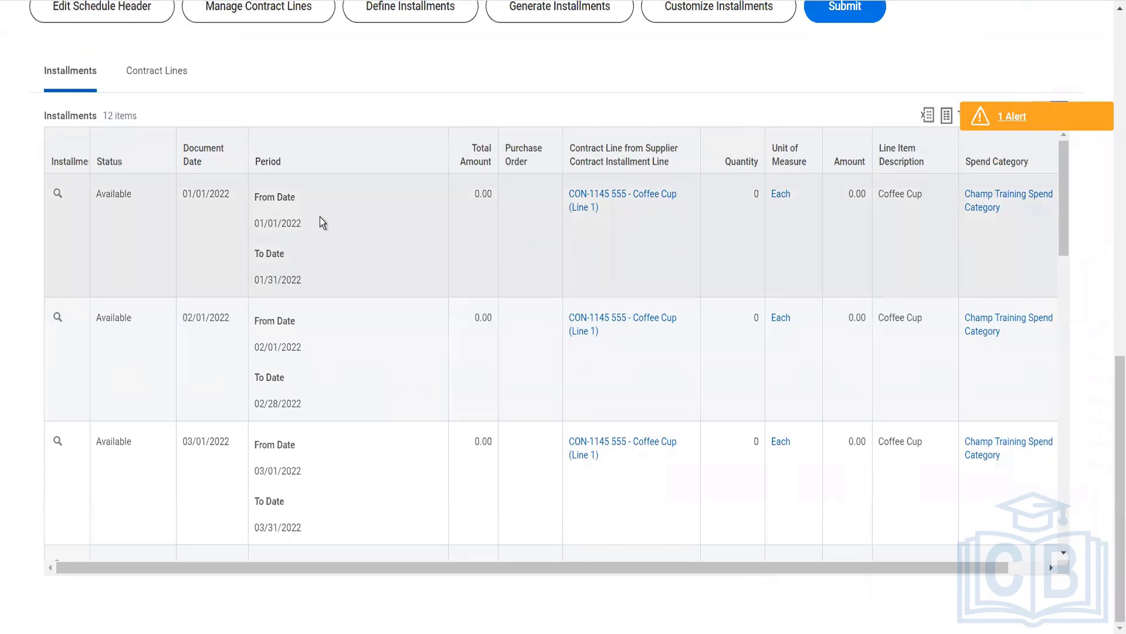
left_click(73, 196)
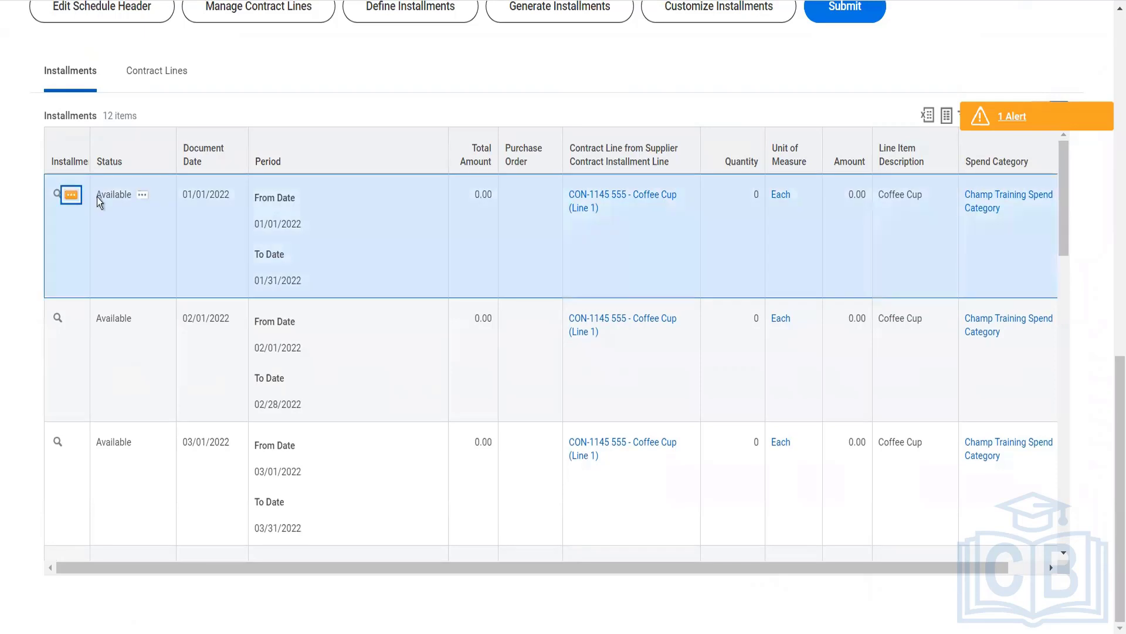
mouse_move(186, 262)
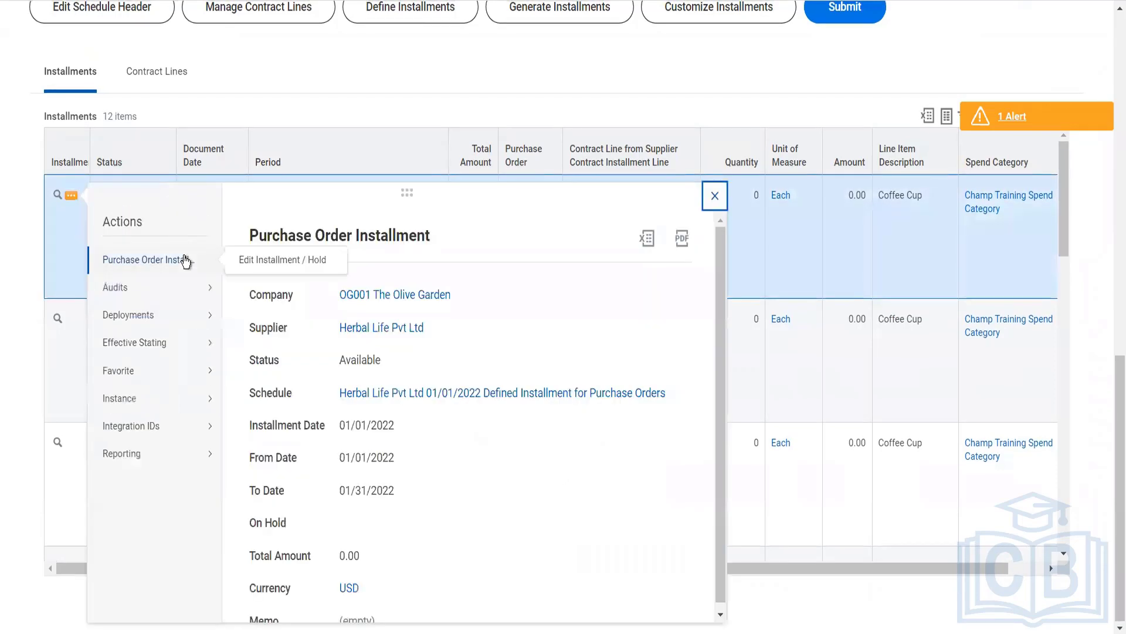
left_click(256, 259)
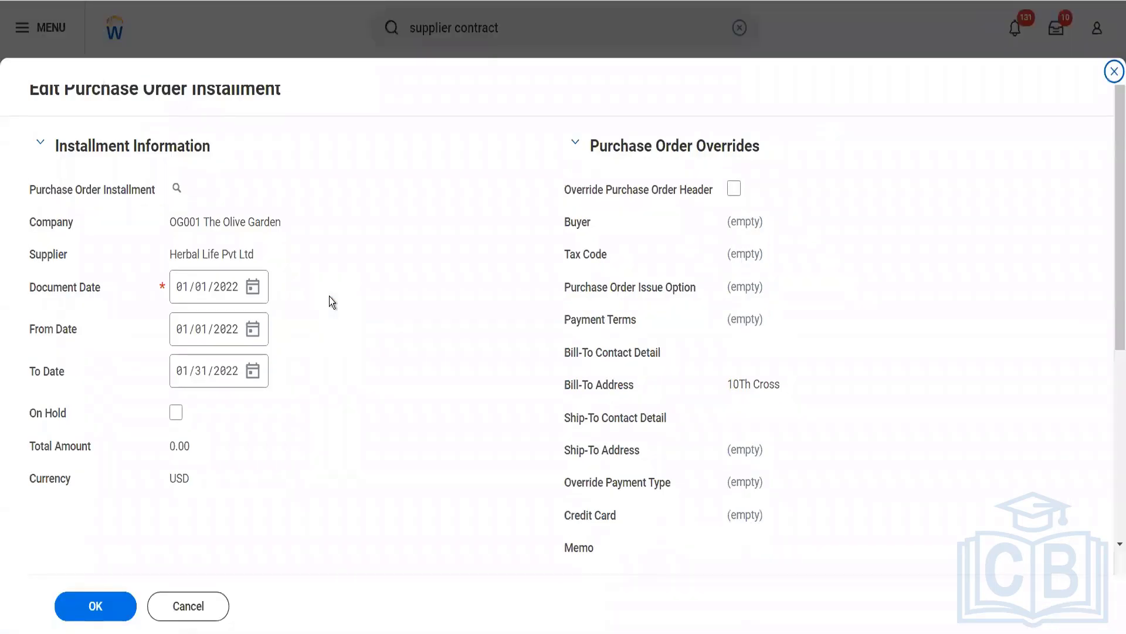
- Enable the line override for the Coffee Cup line of the installment and save the installment
scroll(330, 299, "down", 5)
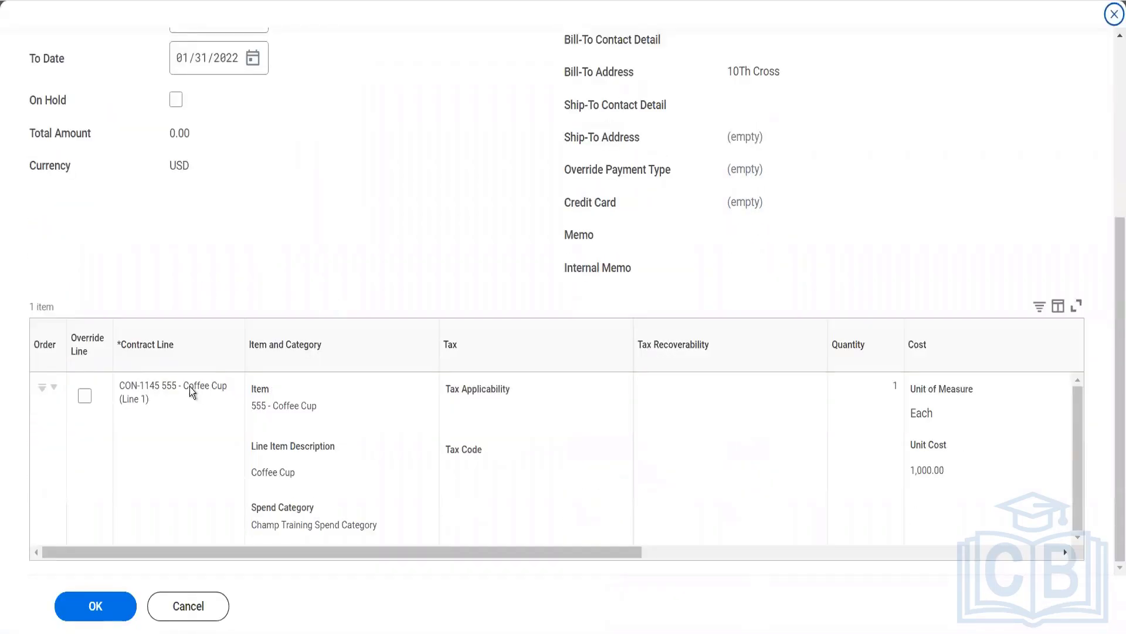
scroll(399, 463, "right", 10)
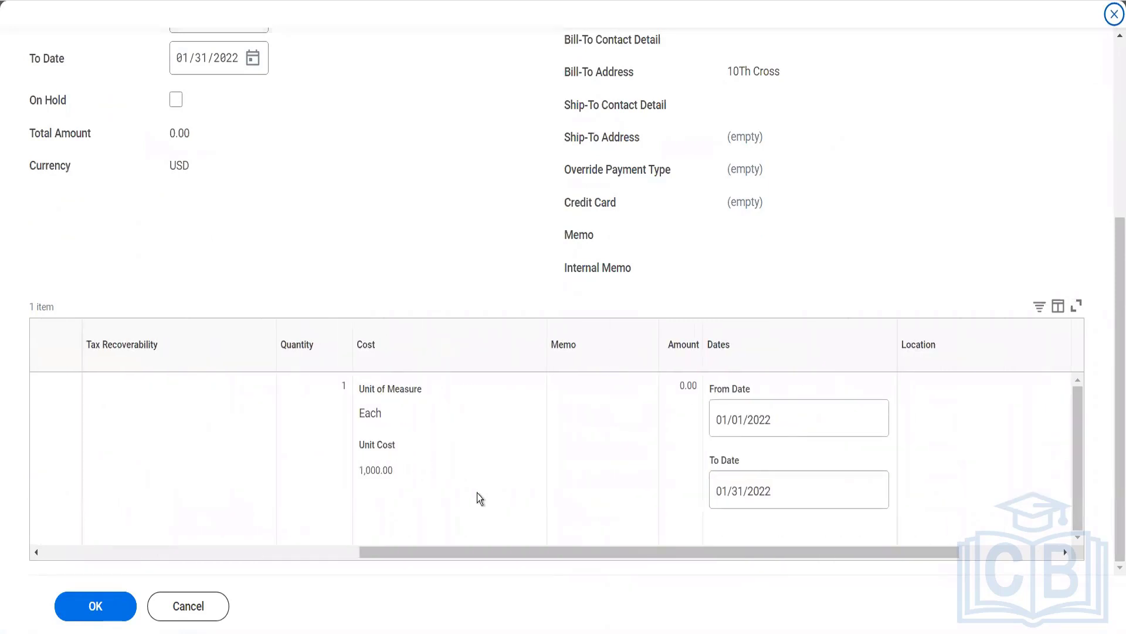
scroll(408, 481, "right", 3)
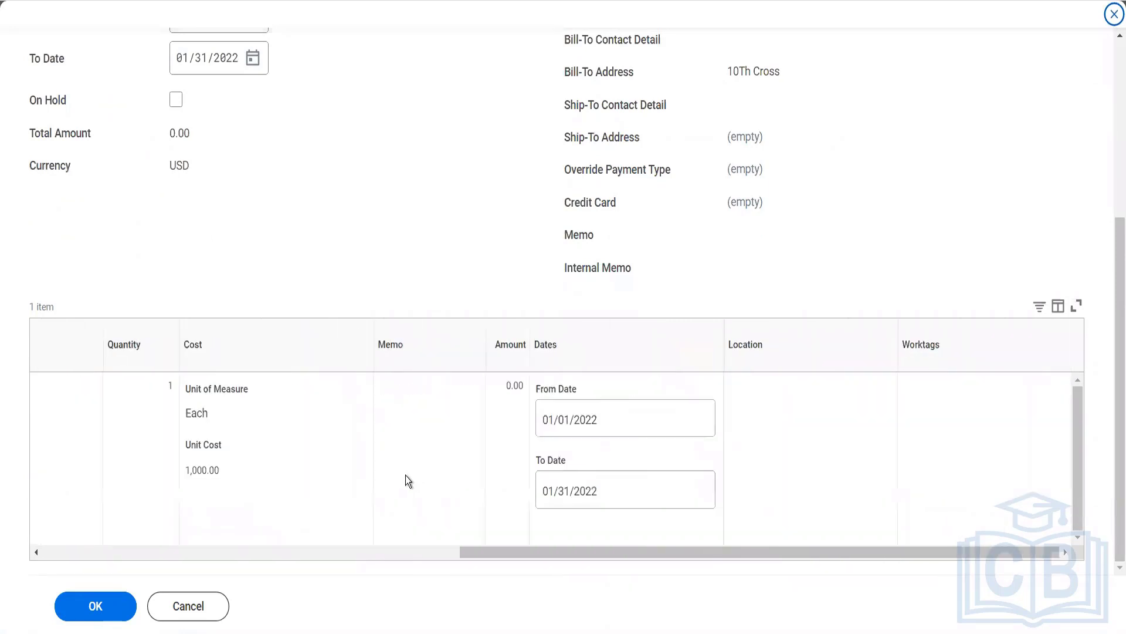
scroll(312, 480, "left", 7)
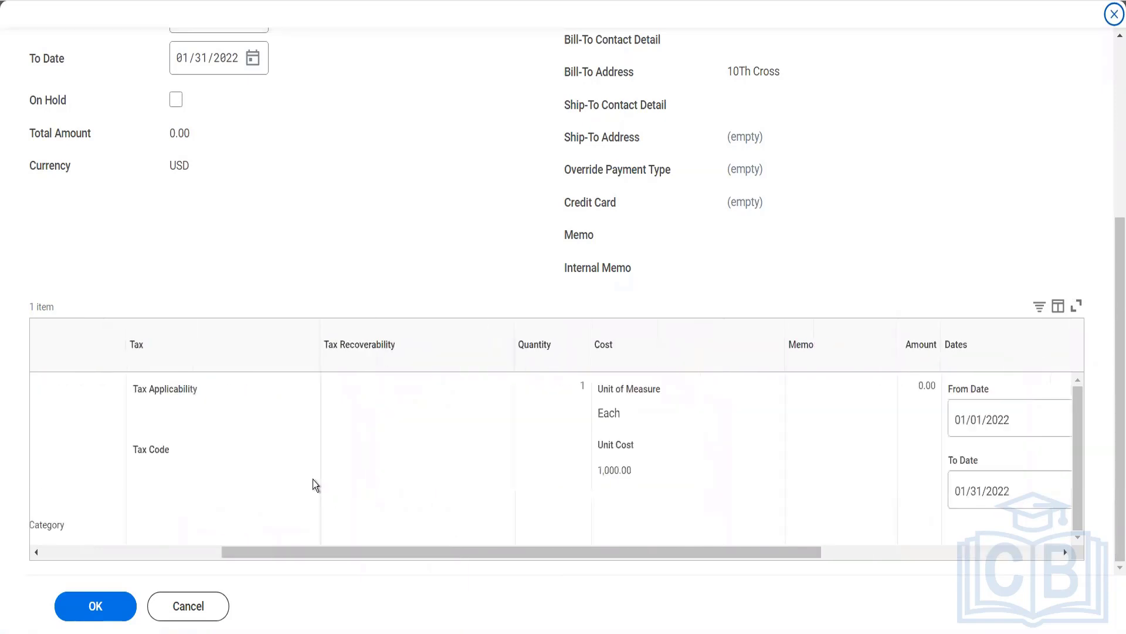
scroll(104, 416, "left", 5)
left_click(85, 397)
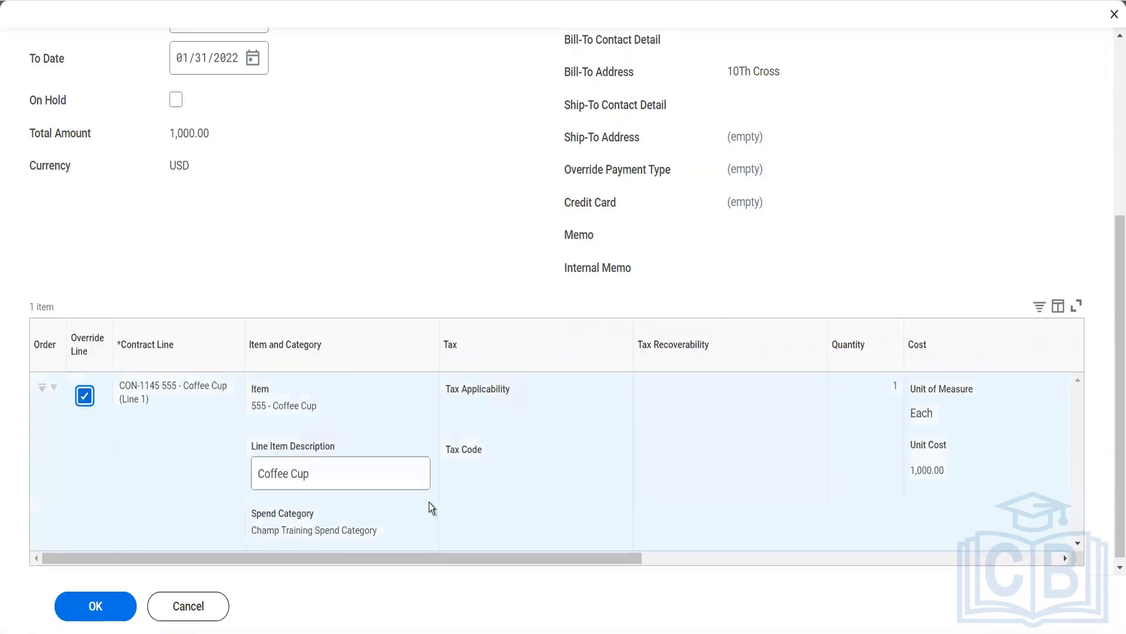
scroll(428, 503, "right", 9)
scroll(429, 508, "right", 3)
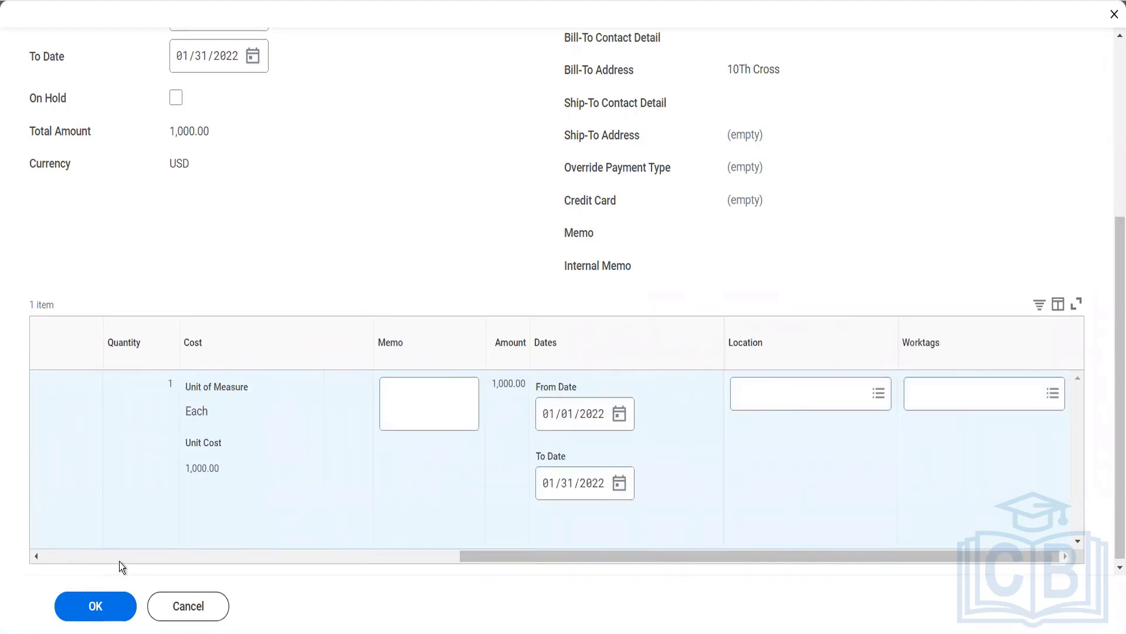
left_click(94, 618)
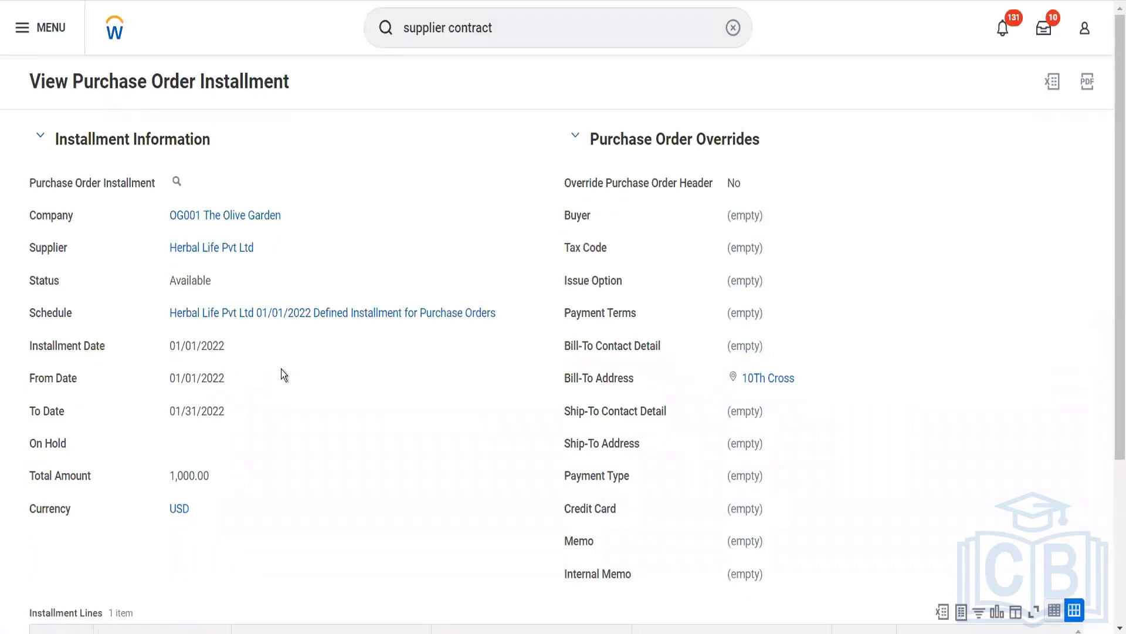
- Review the saved installment's details and lines, and look through its available related actions
scroll(298, 397, "down", 5)
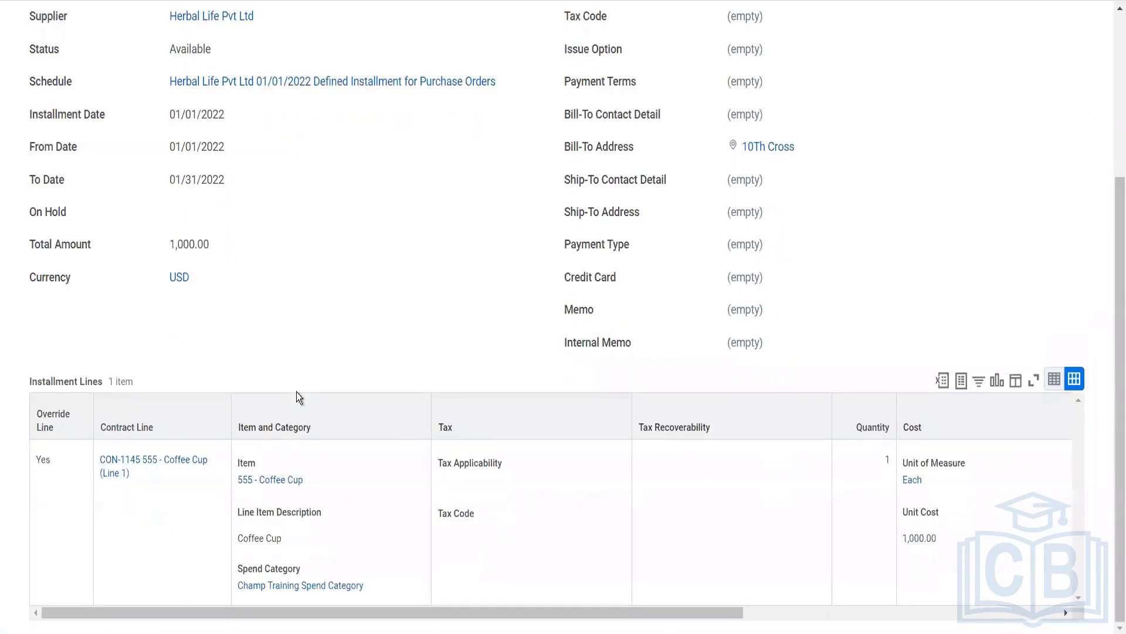
scroll(296, 392, "up", 5)
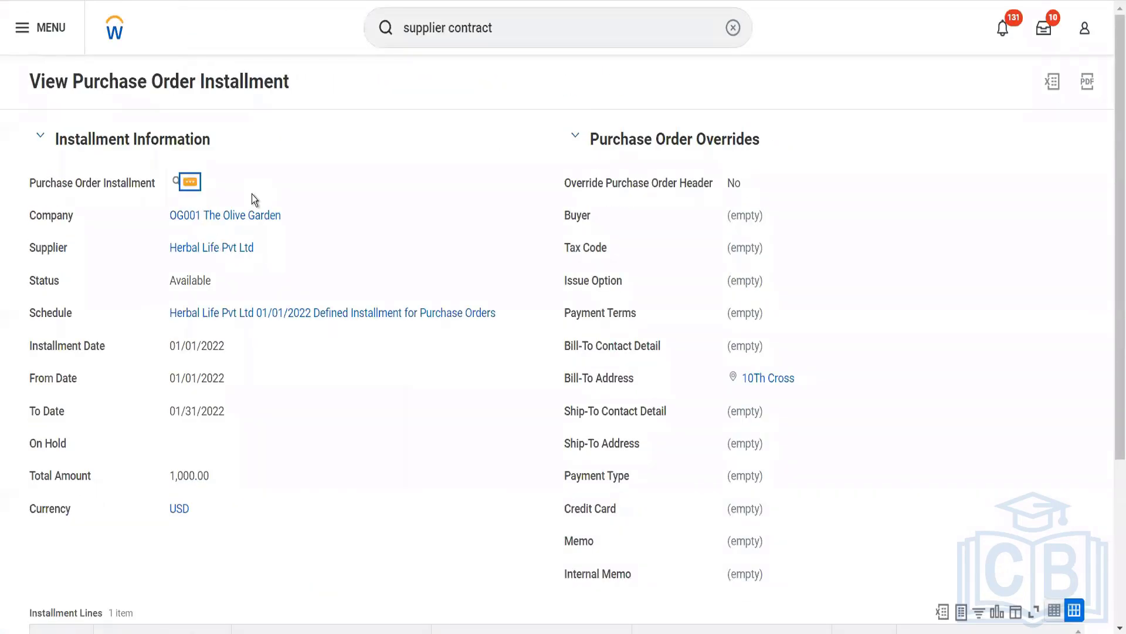
left_click(189, 182)
mouse_move(309, 249)
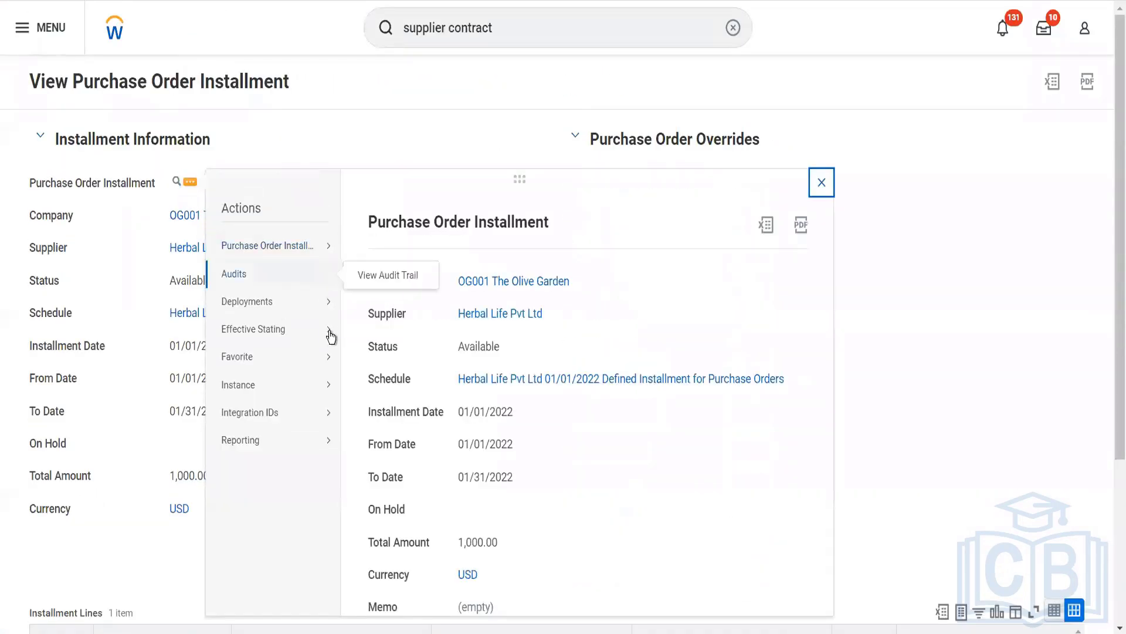
mouse_move(328, 438)
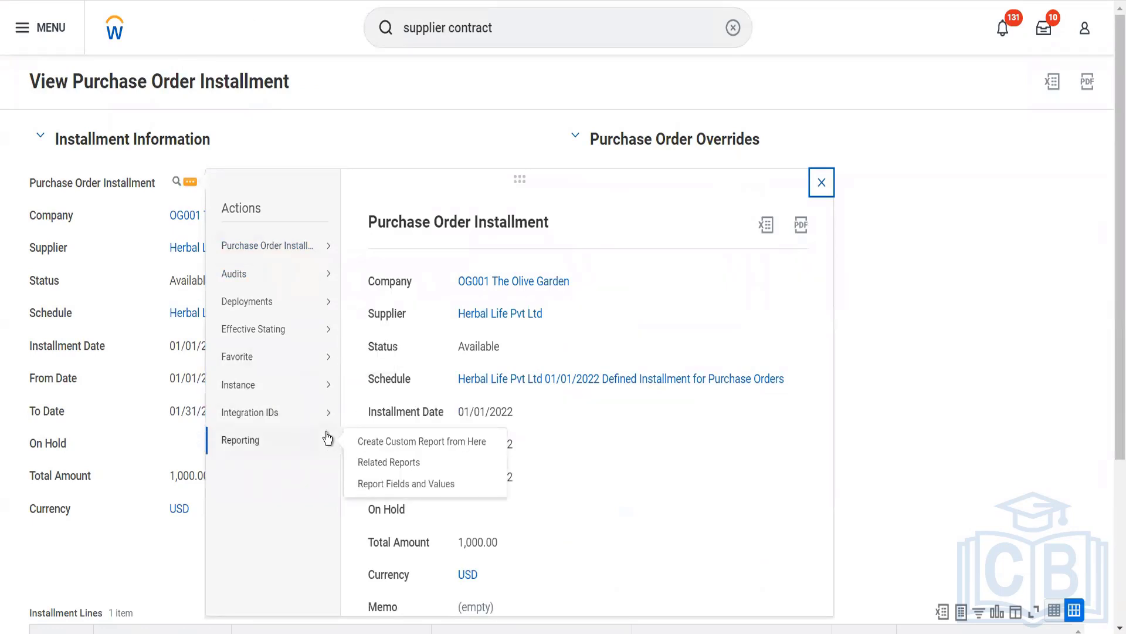
left_click(147, 502)
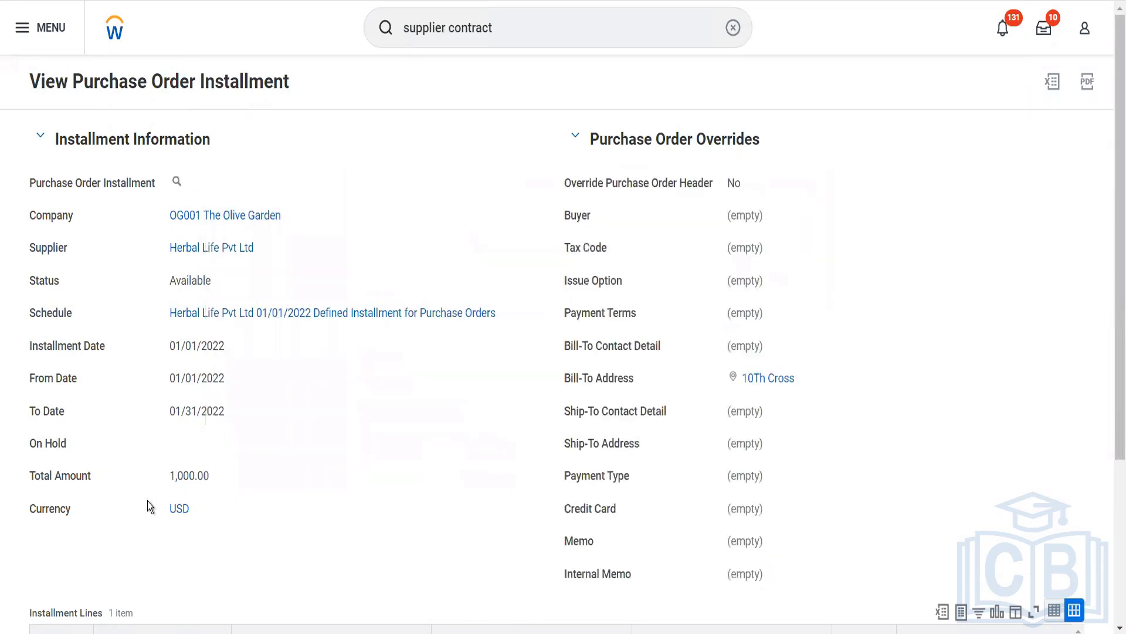
- View the audit entries of the Coffee Cup contract line from the installment's lines
scroll(146, 501, "down", 4)
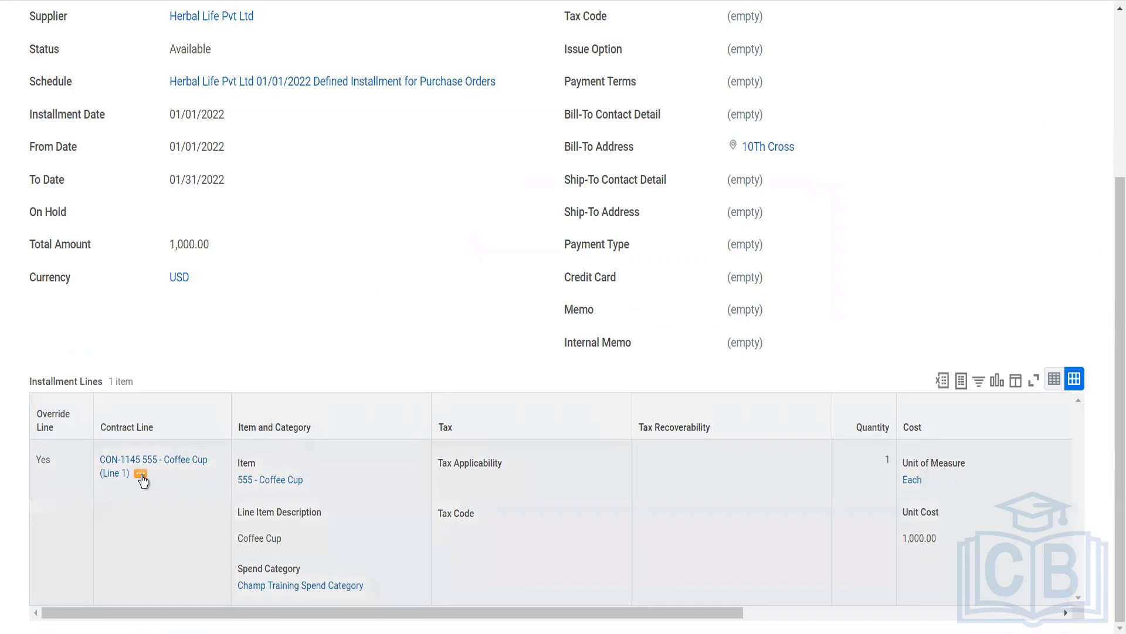
left_click(141, 474)
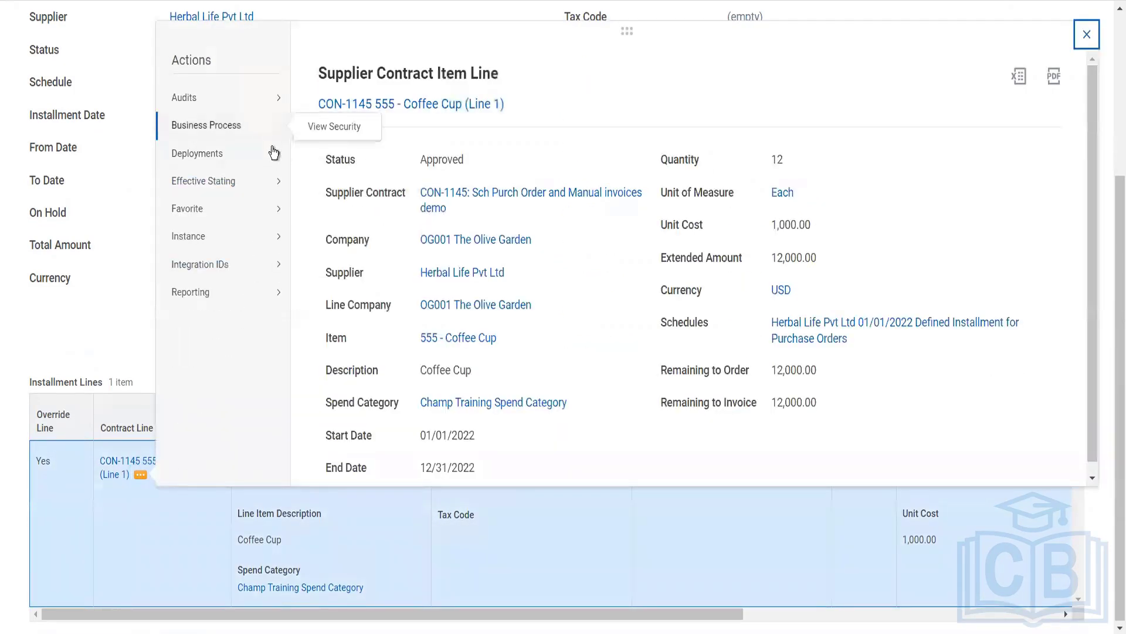
mouse_move(276, 180)
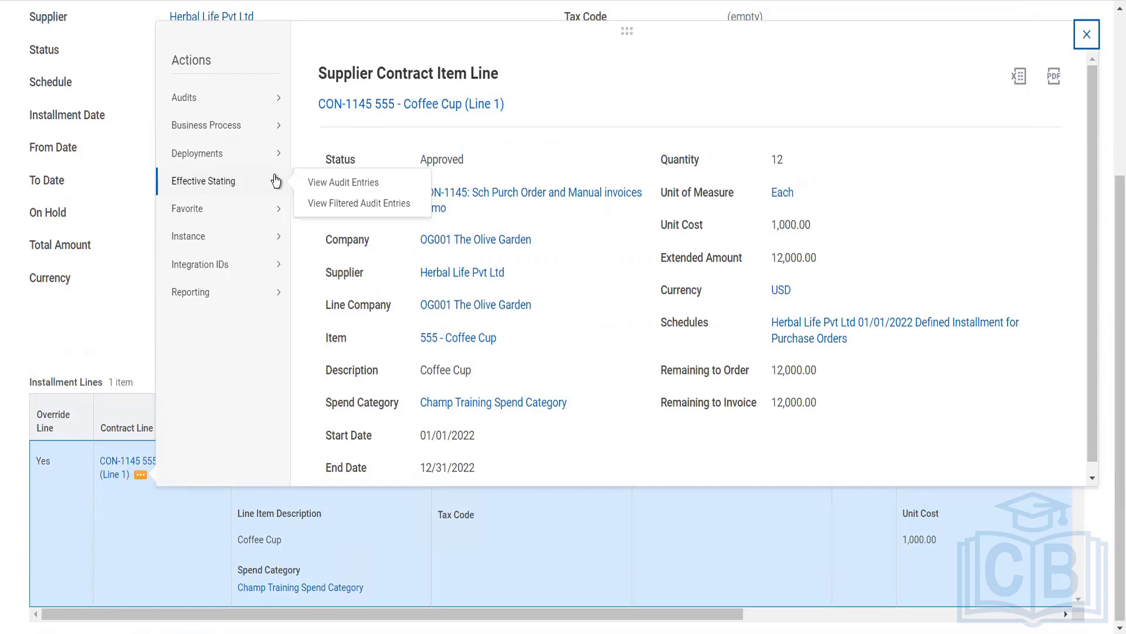
key("Escape")
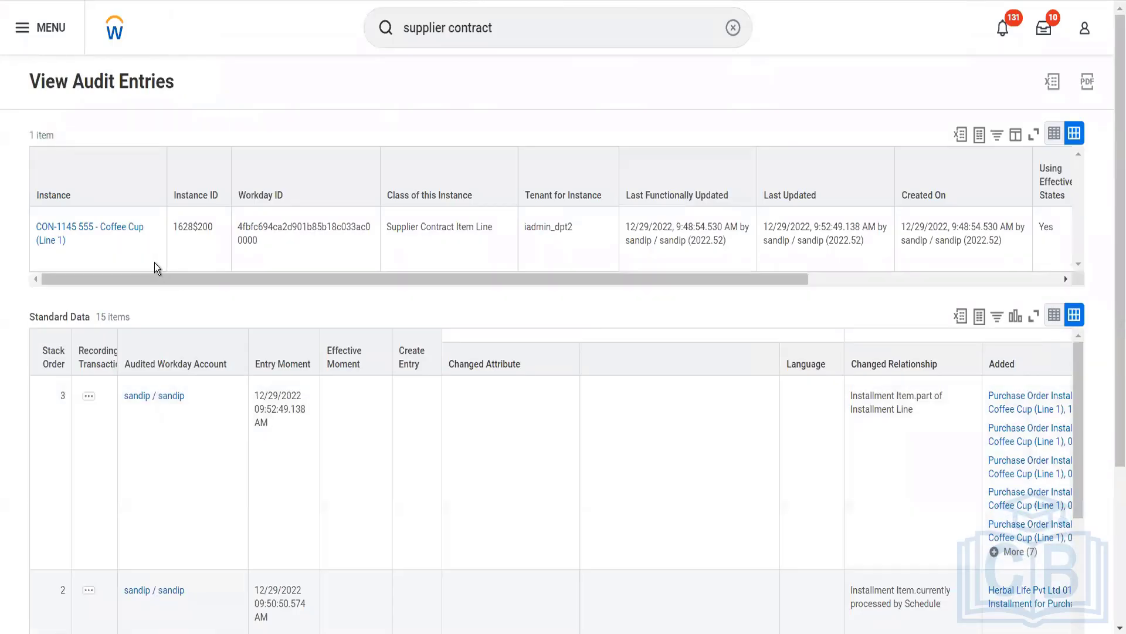
- Open the Coffee Cup contract line from its audit entries, and review its summary details and available related actions
left_click(113, 235)
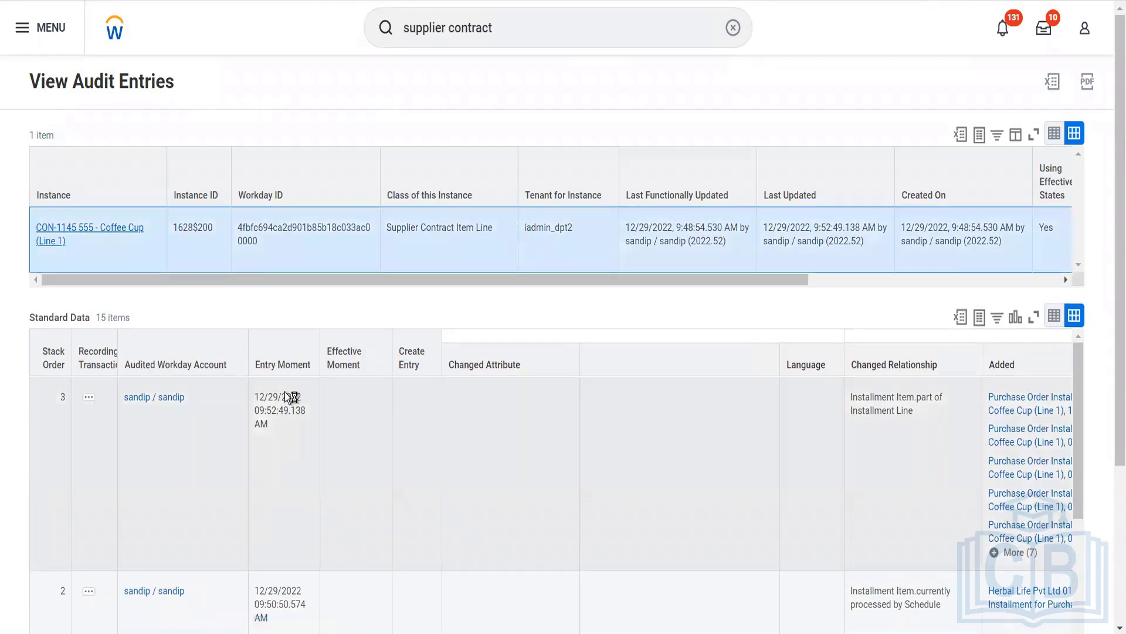
scroll(284, 392, "down", 4)
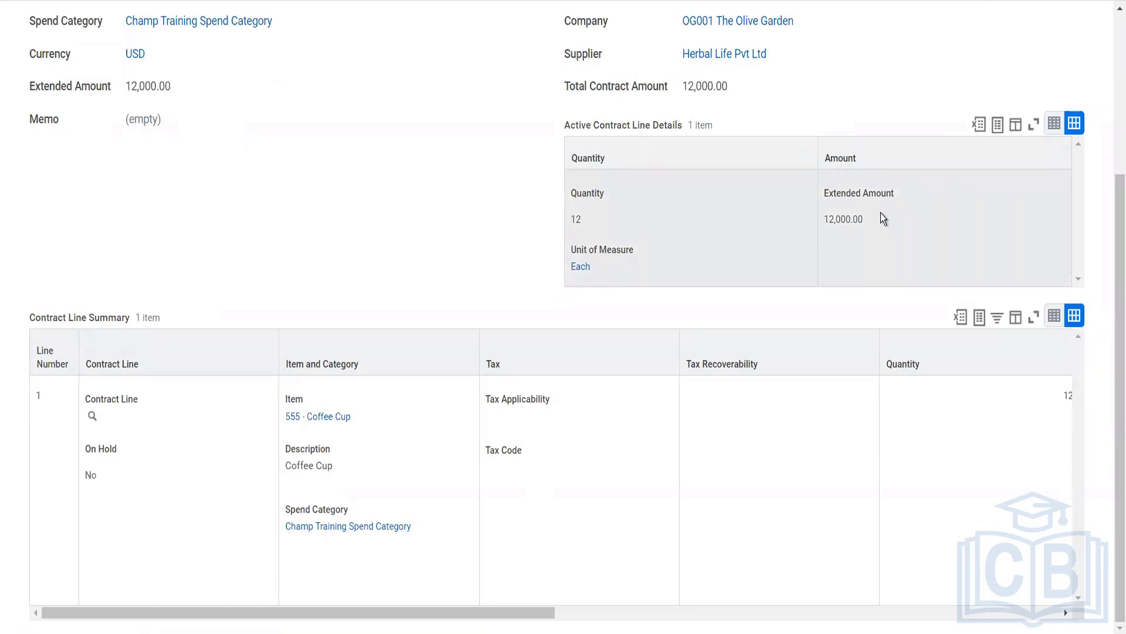
scroll(777, 188, "up", 4)
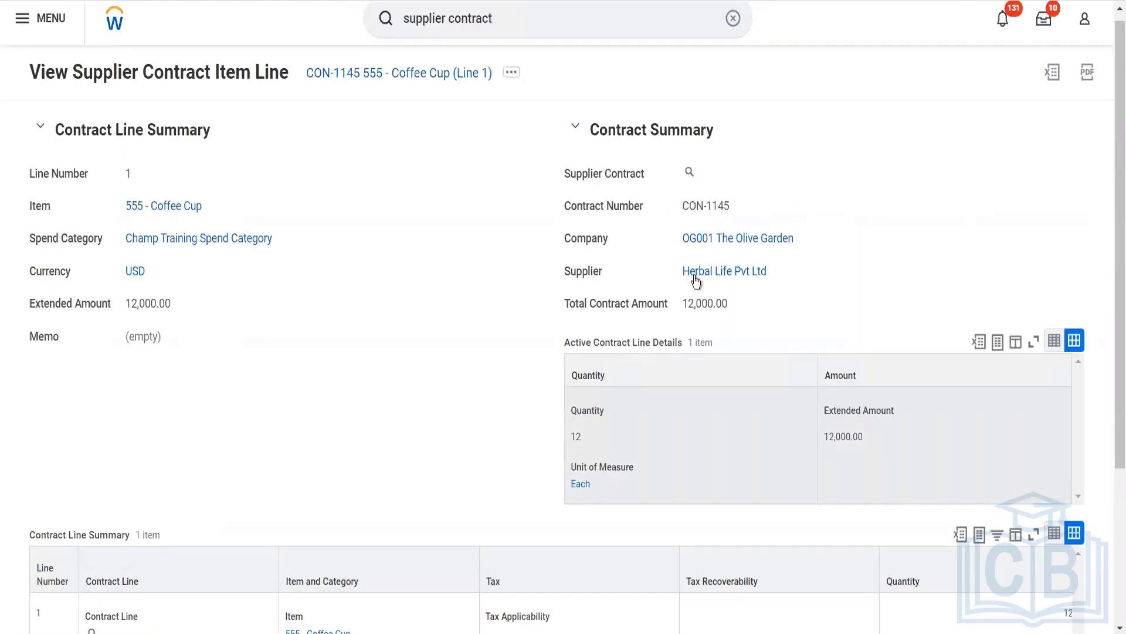
mouse_move(705, 176)
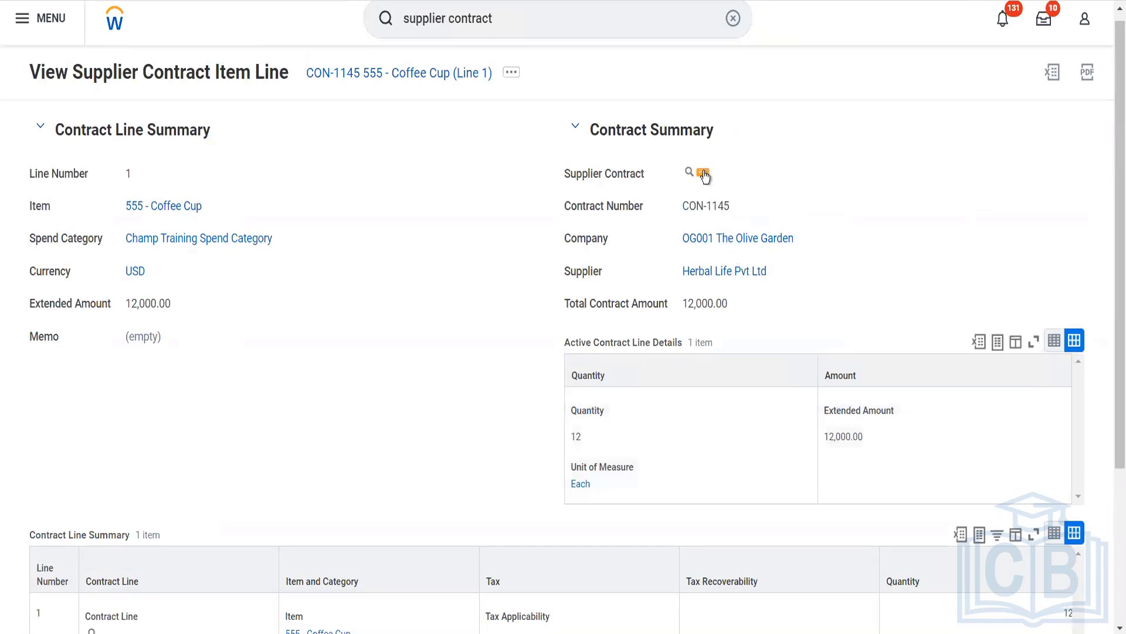
scroll(382, 383, "down", 4)
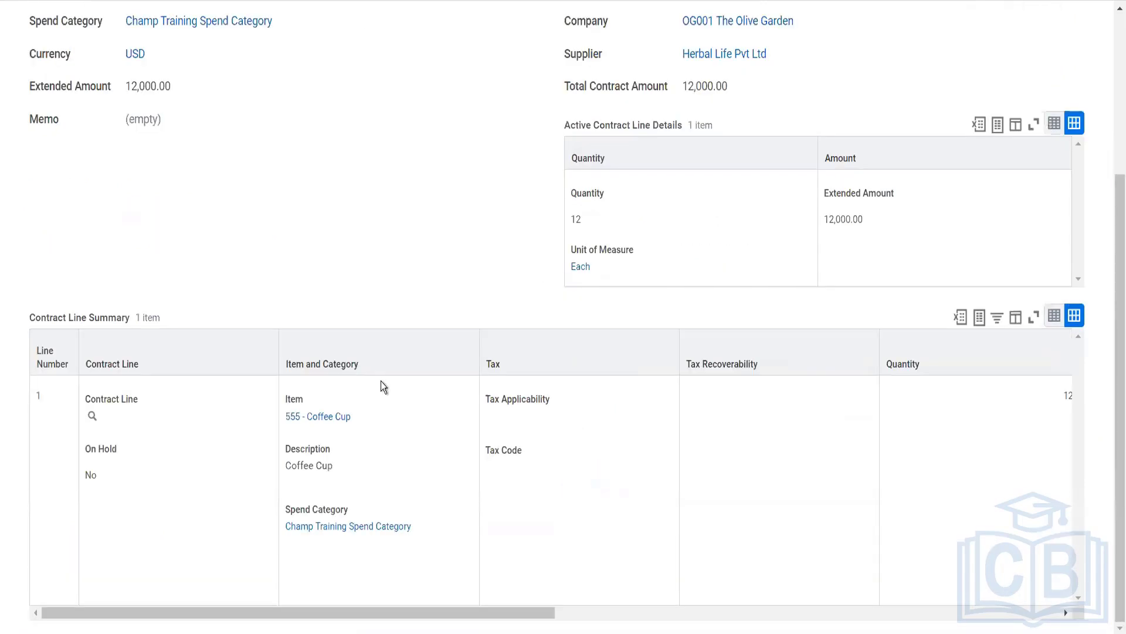
mouse_move(119, 421)
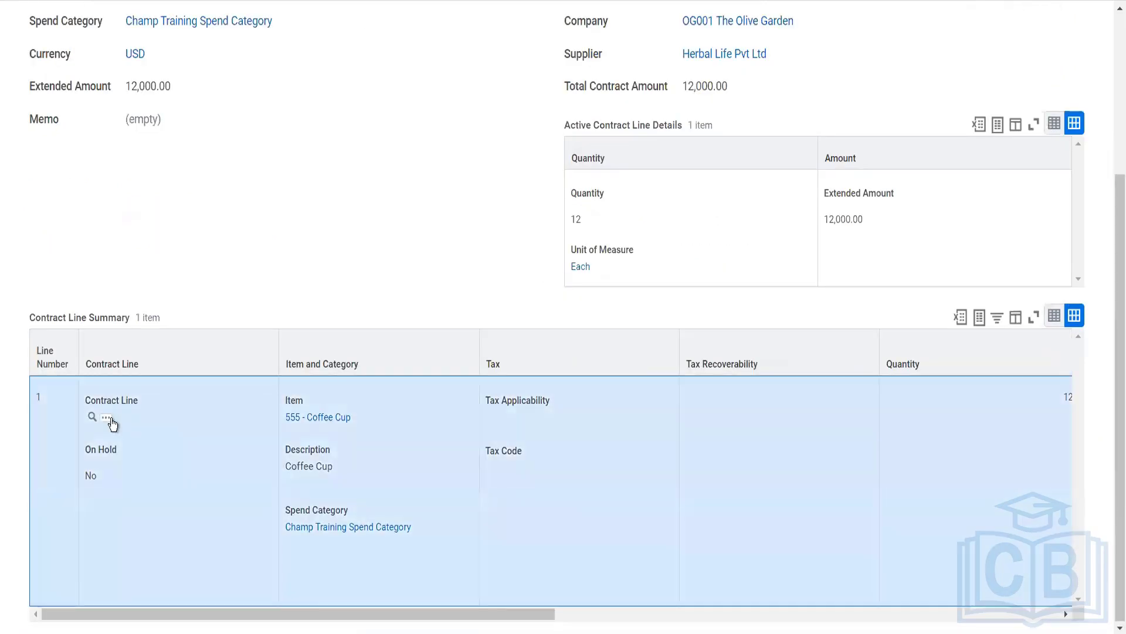
left_click(107, 417)
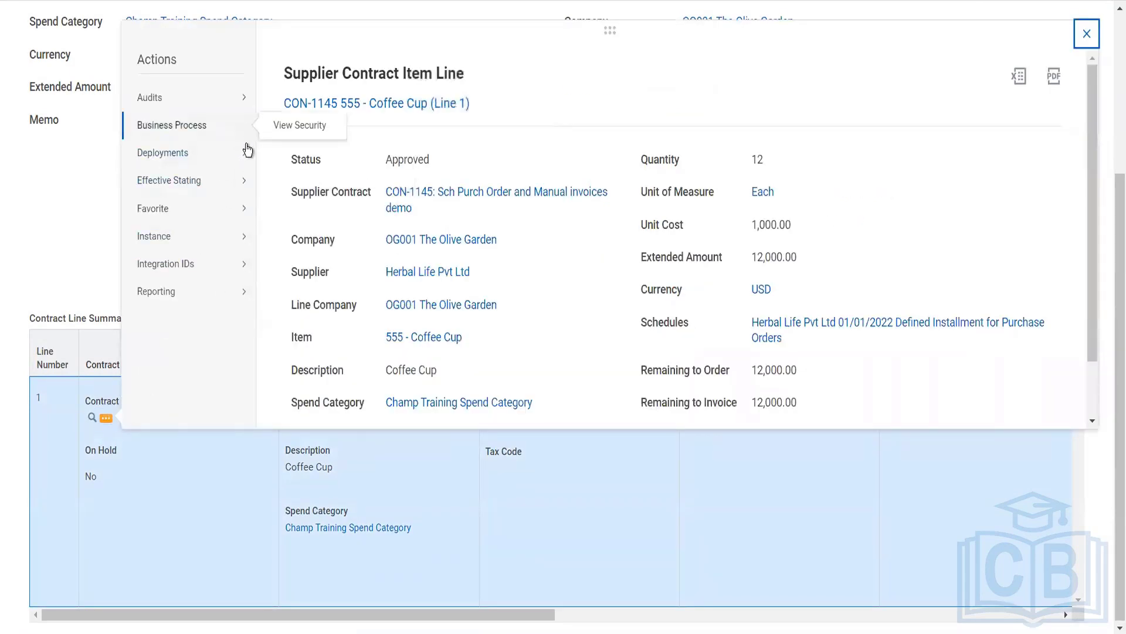
left_click(103, 188)
scroll(103, 191, "up", 4)
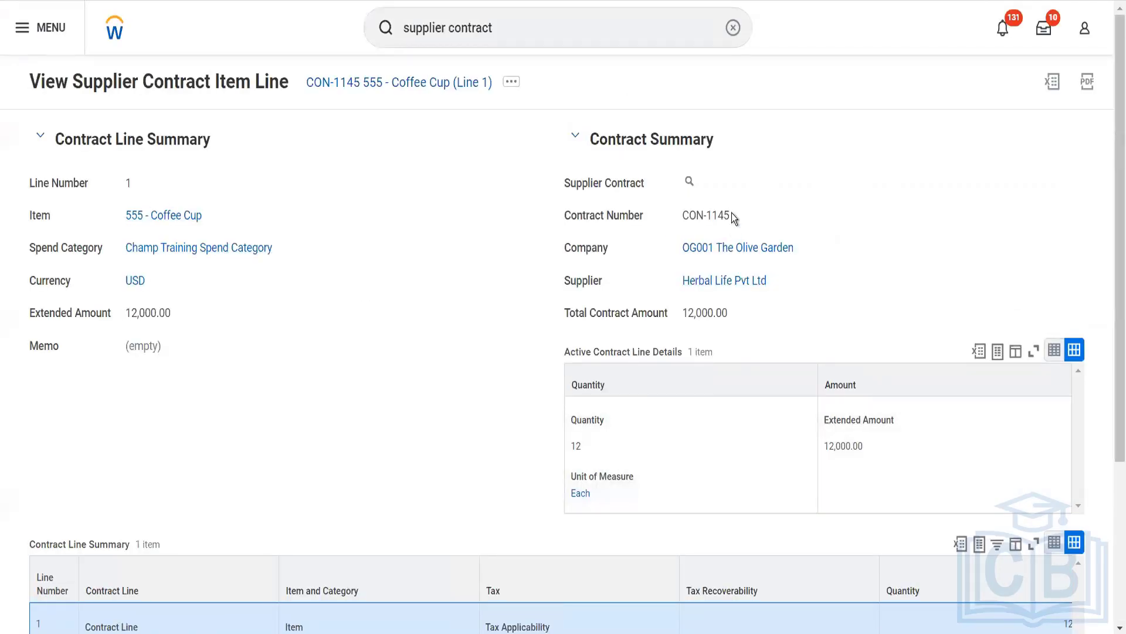
- Copy the supplier contract number and start a proxy session acting as the contract specialist, a Senior Financial Analyst
left_click_drag(731, 214, 686, 217)
left_click(547, 29)
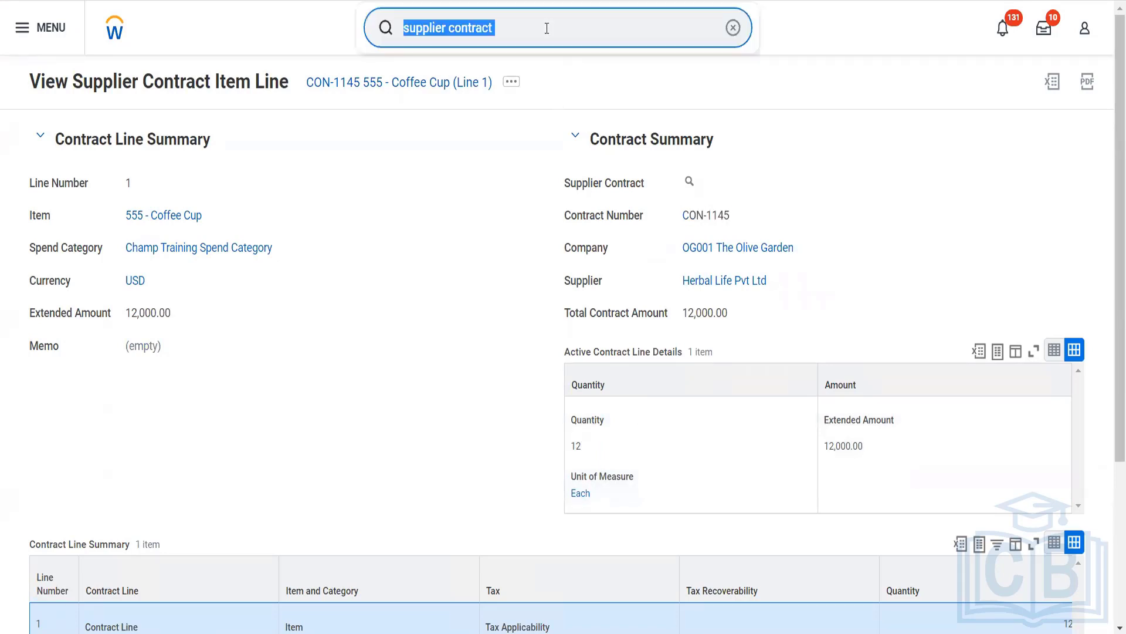
type("start prox")
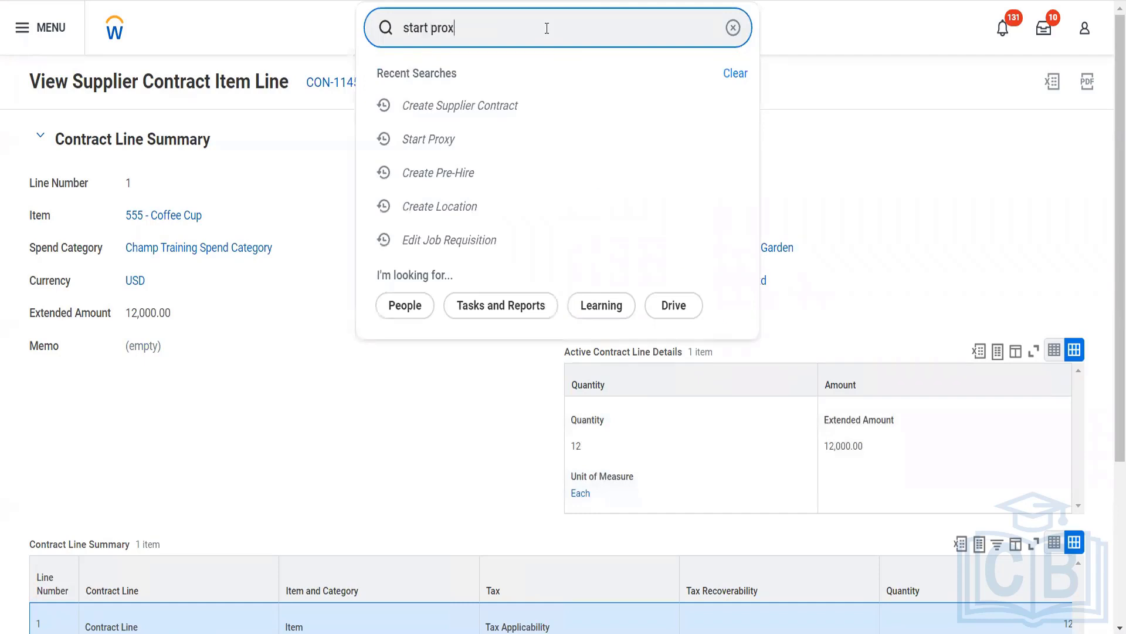
left_click(456, 101)
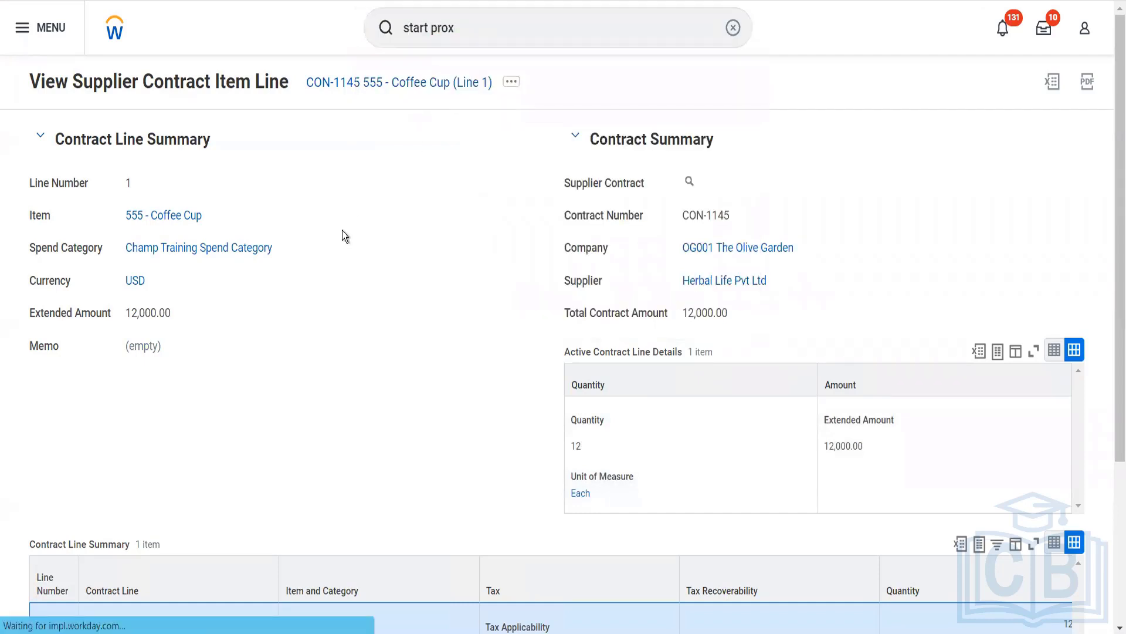
left_click(210, 157)
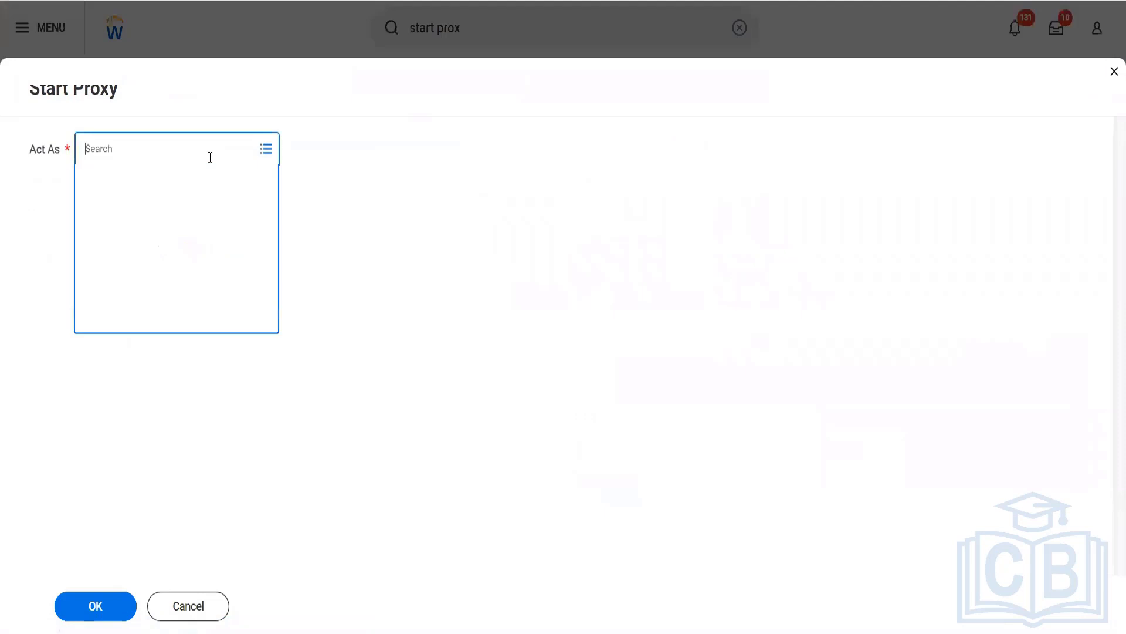
type("ter ser")
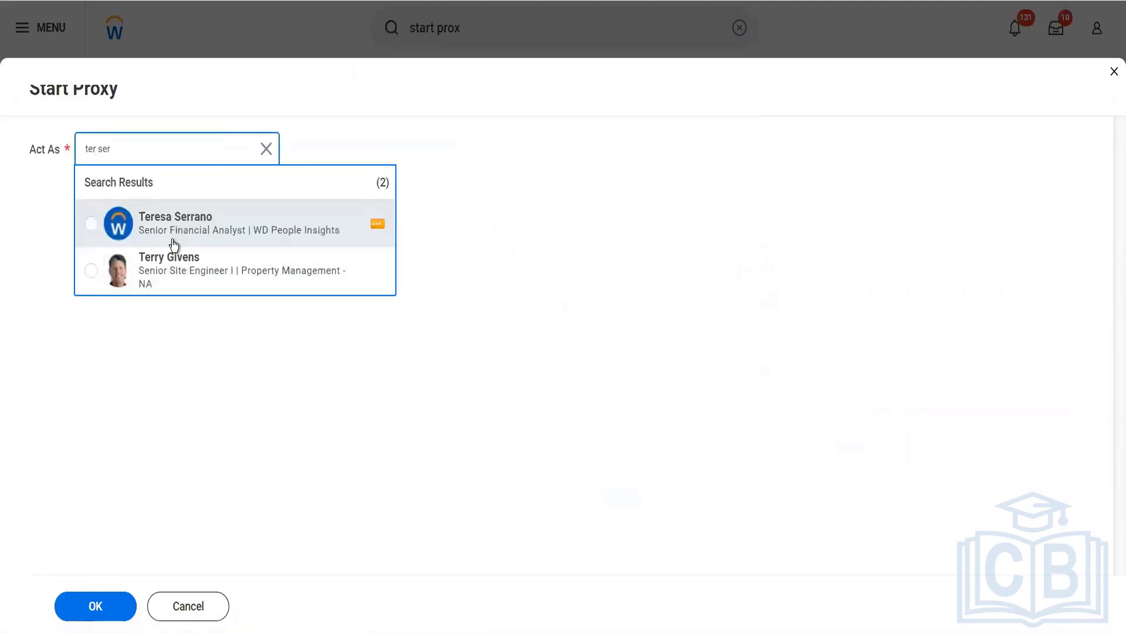
left_click(174, 243)
left_click(94, 606)
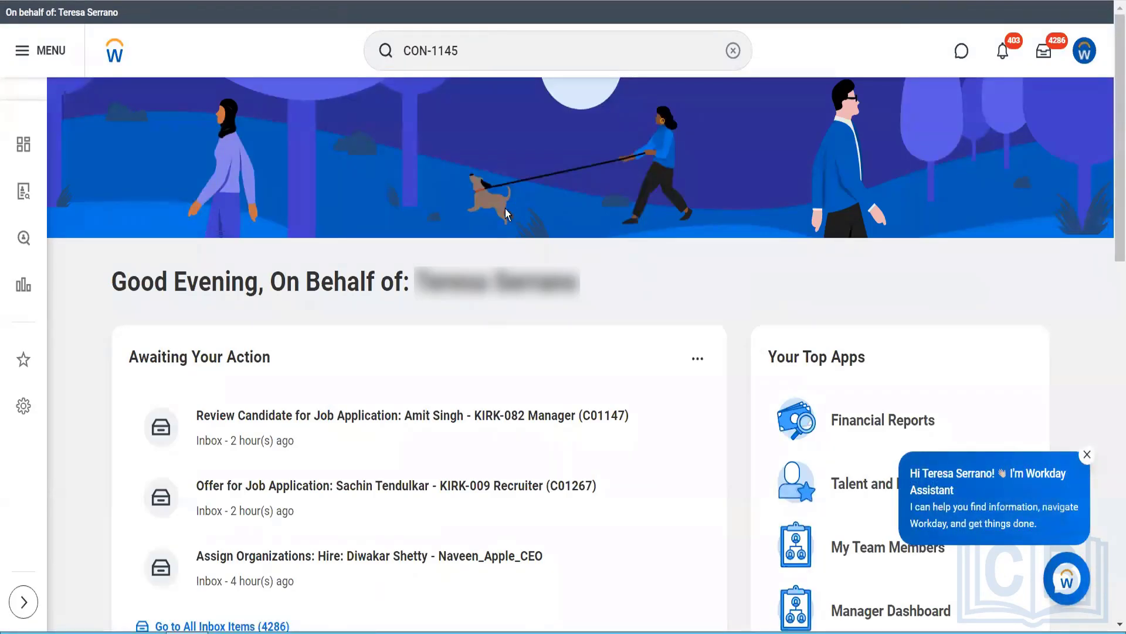
- Search more categories for the copied contract number, open the Sch Purch Order and Manual invoices demo contract and show its schedules
key("Return")
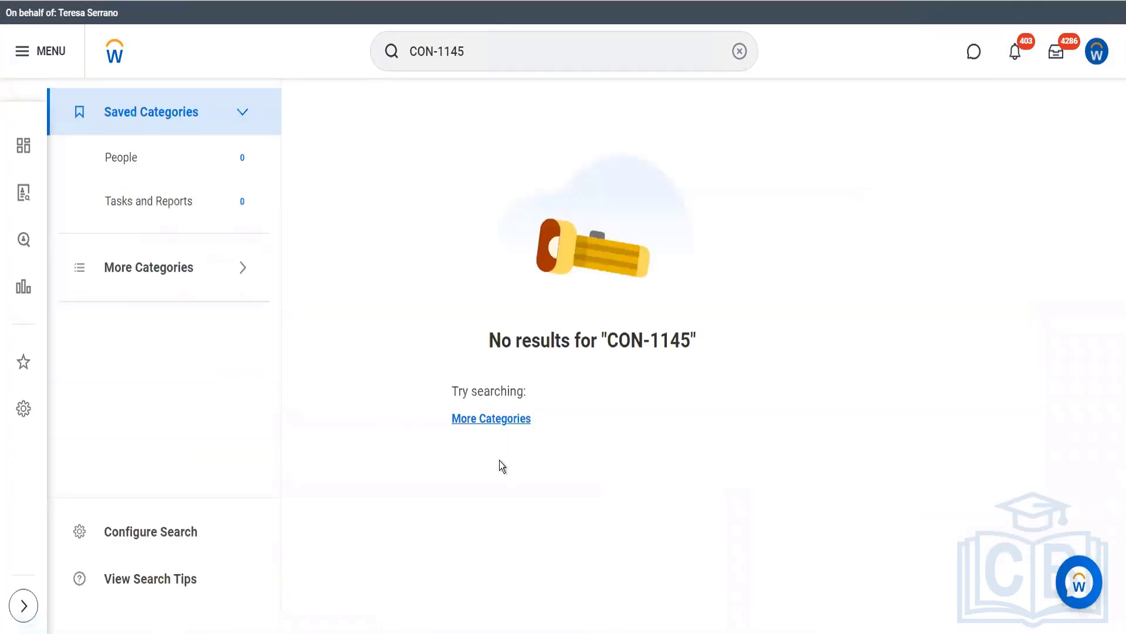
left_click(502, 419)
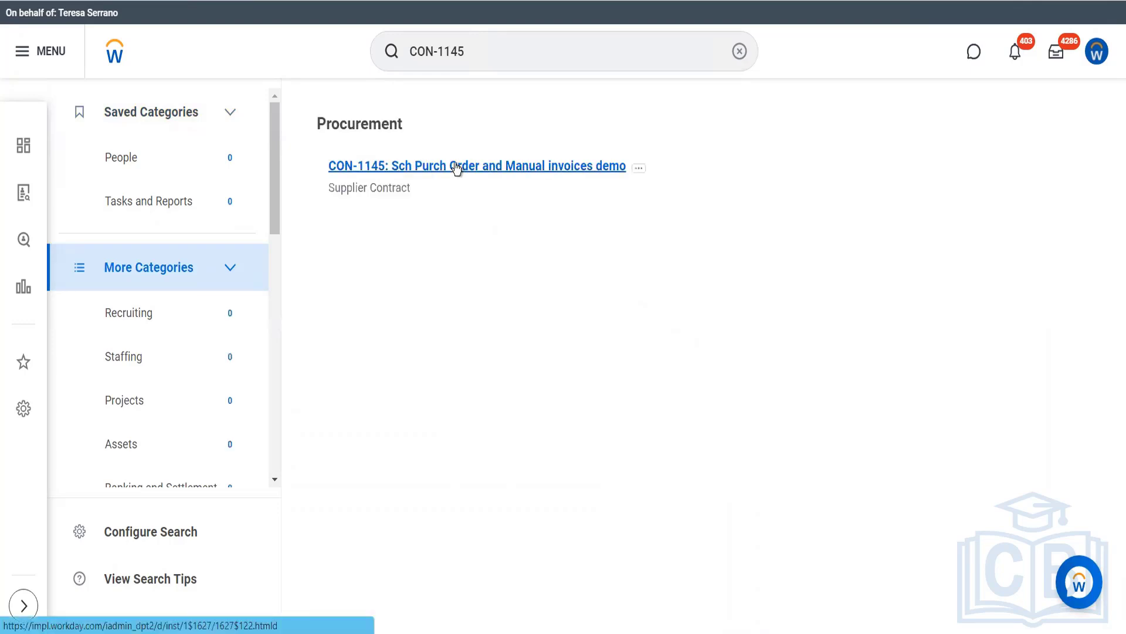
left_click(456, 167)
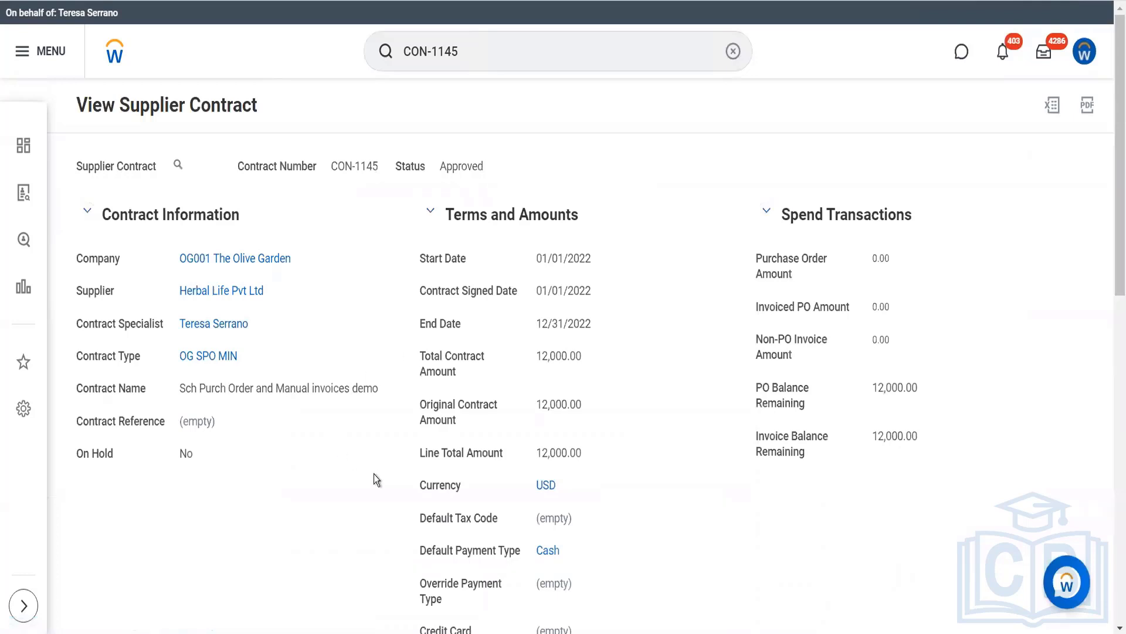
scroll(374, 474, "down", 10)
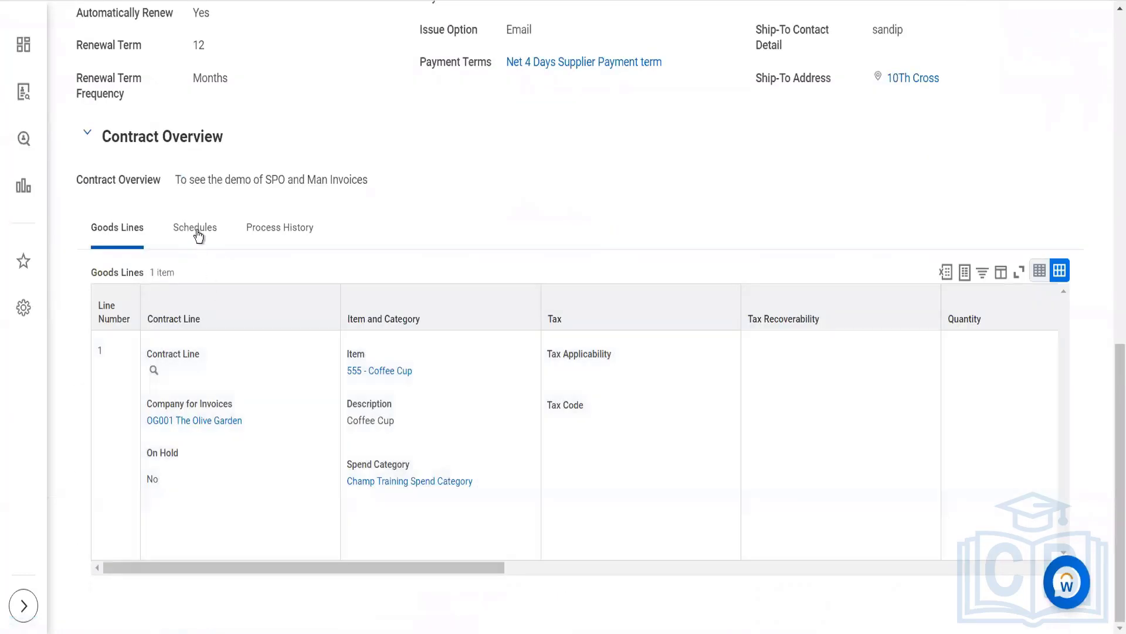
left_click(198, 234)
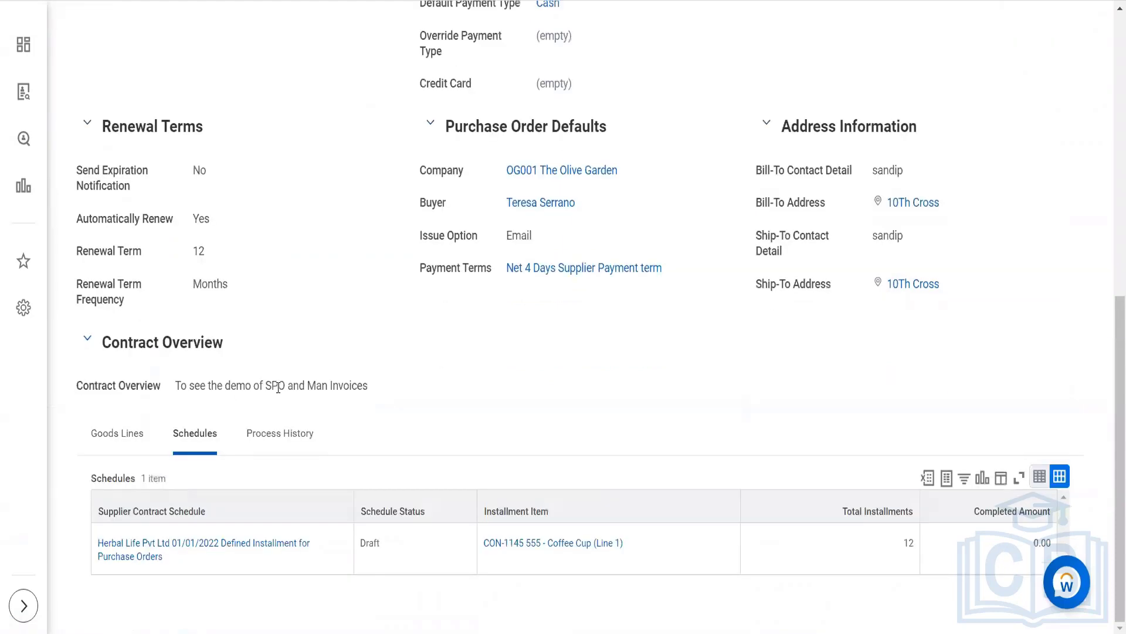
- Submit the draft Herbal Life Pvt Ltd purchase order schedule after reviewing its installment lines
mouse_move(206, 554)
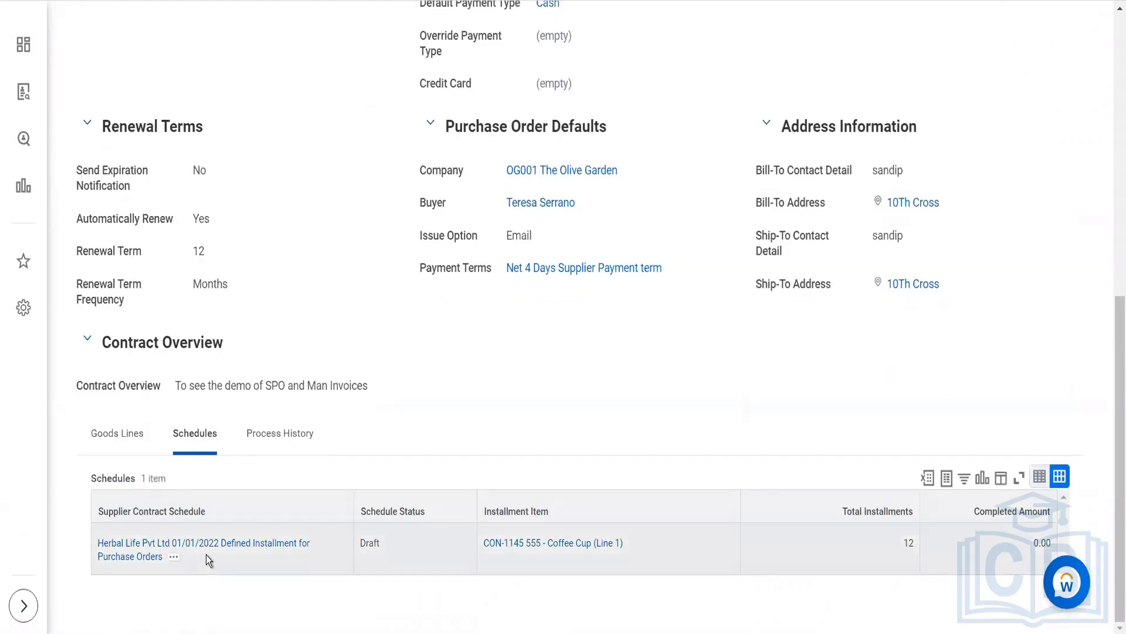
left_click(174, 558)
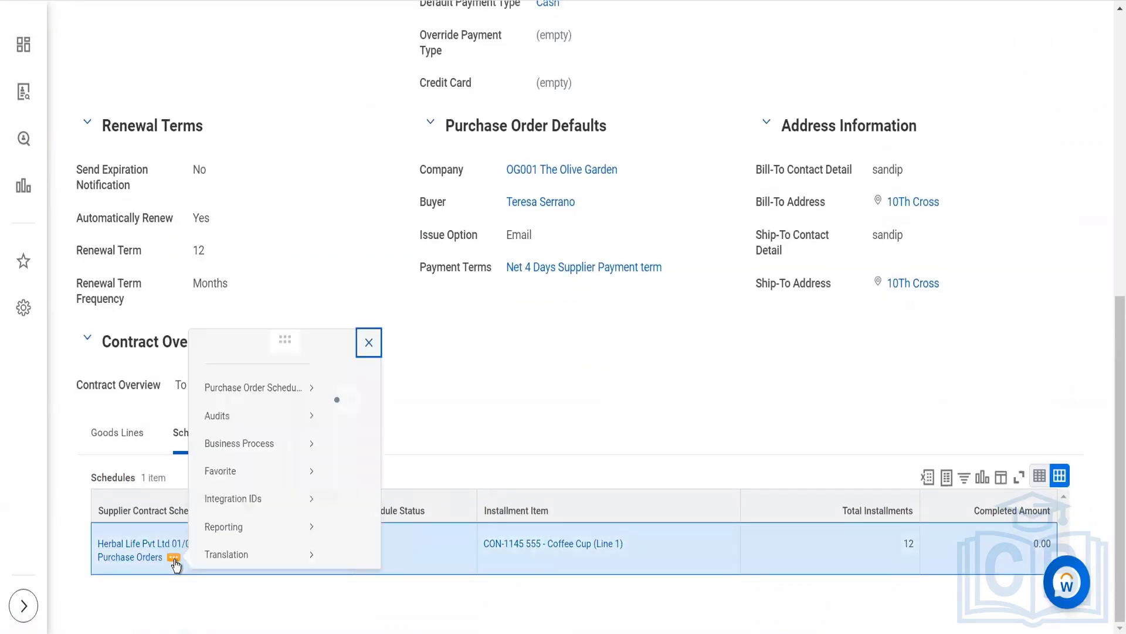
mouse_move(305, 147)
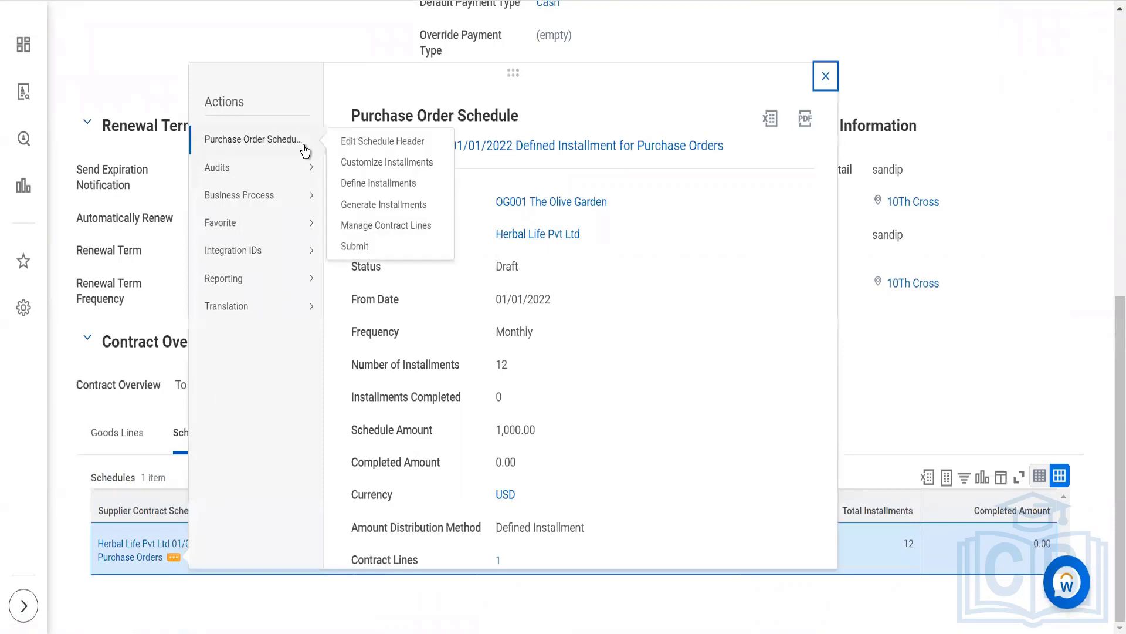
left_click(361, 248)
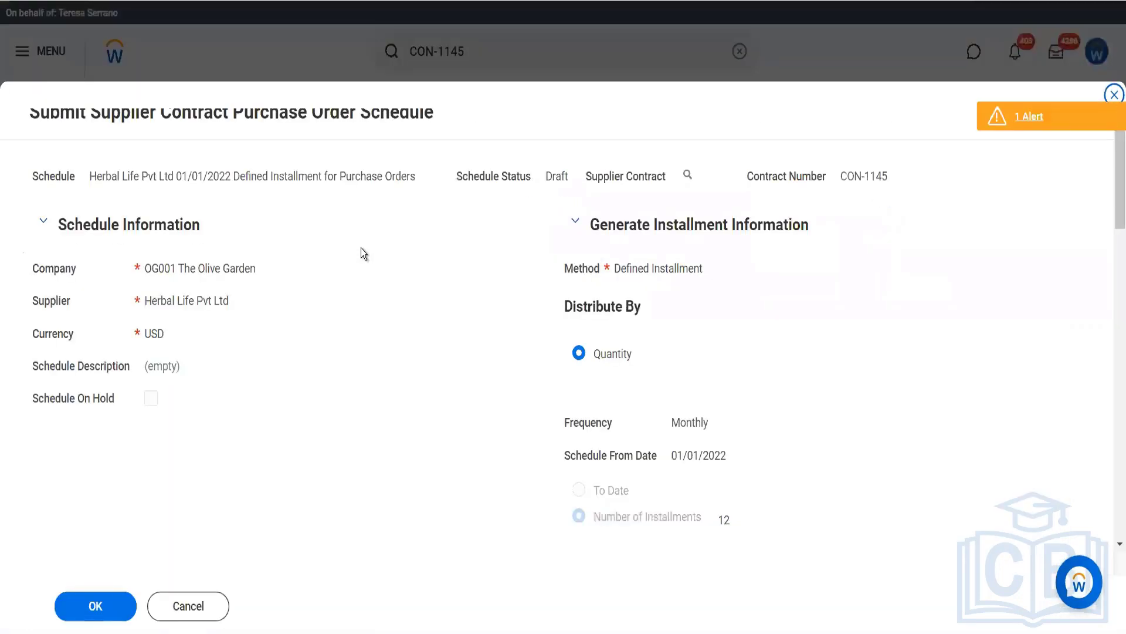
scroll(361, 248, "down", 10)
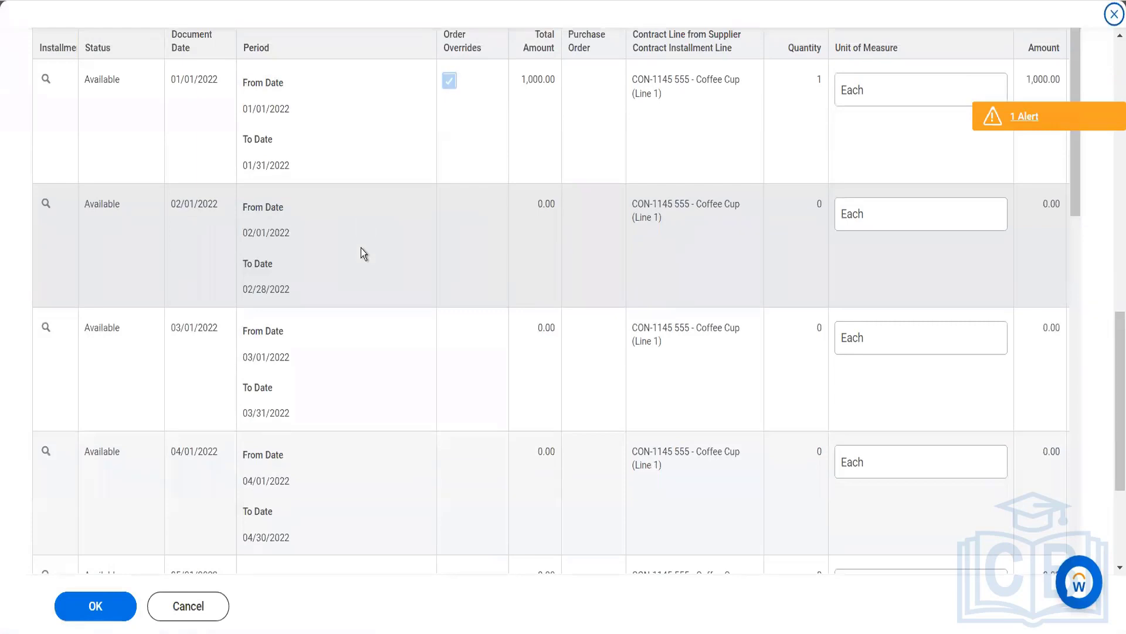
scroll(361, 248, "right", 4)
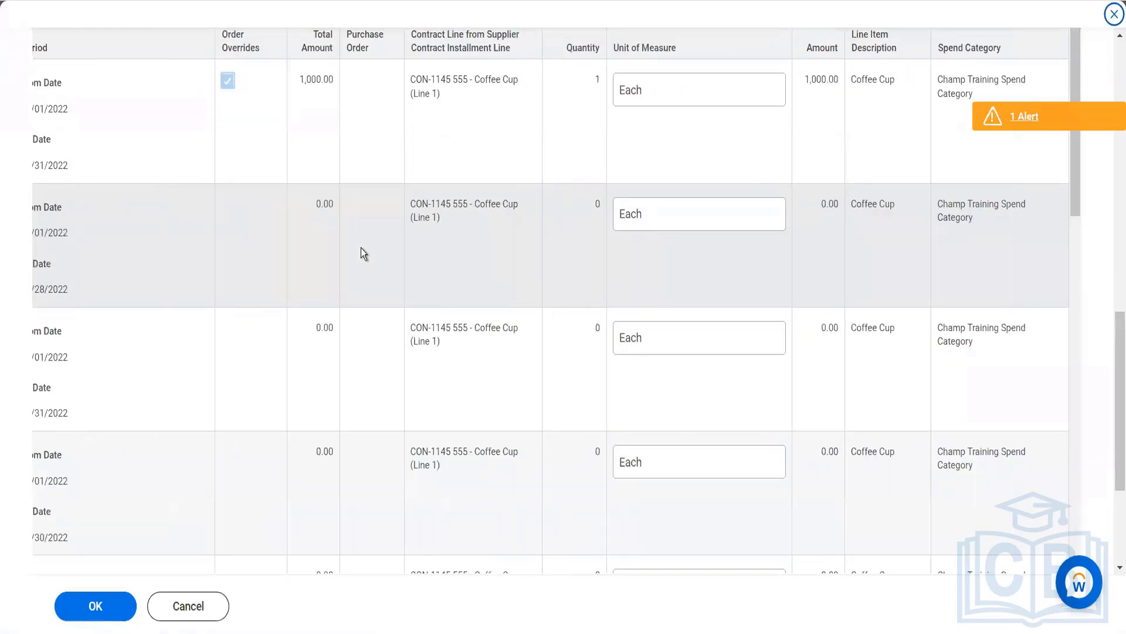
scroll(361, 247, "left", 4)
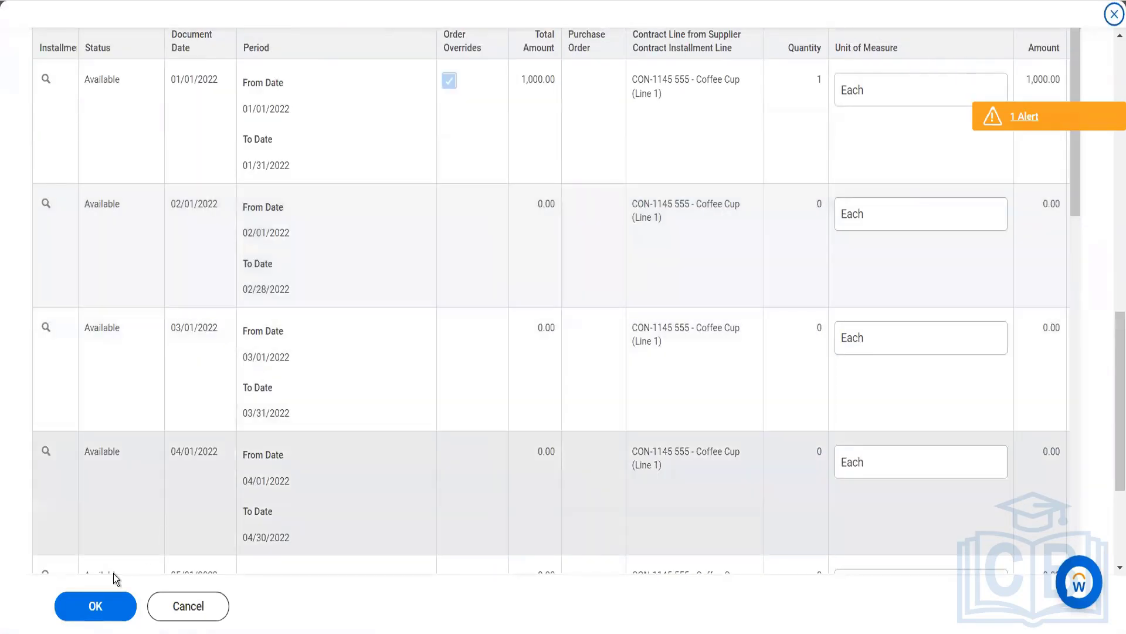
left_click(103, 608)
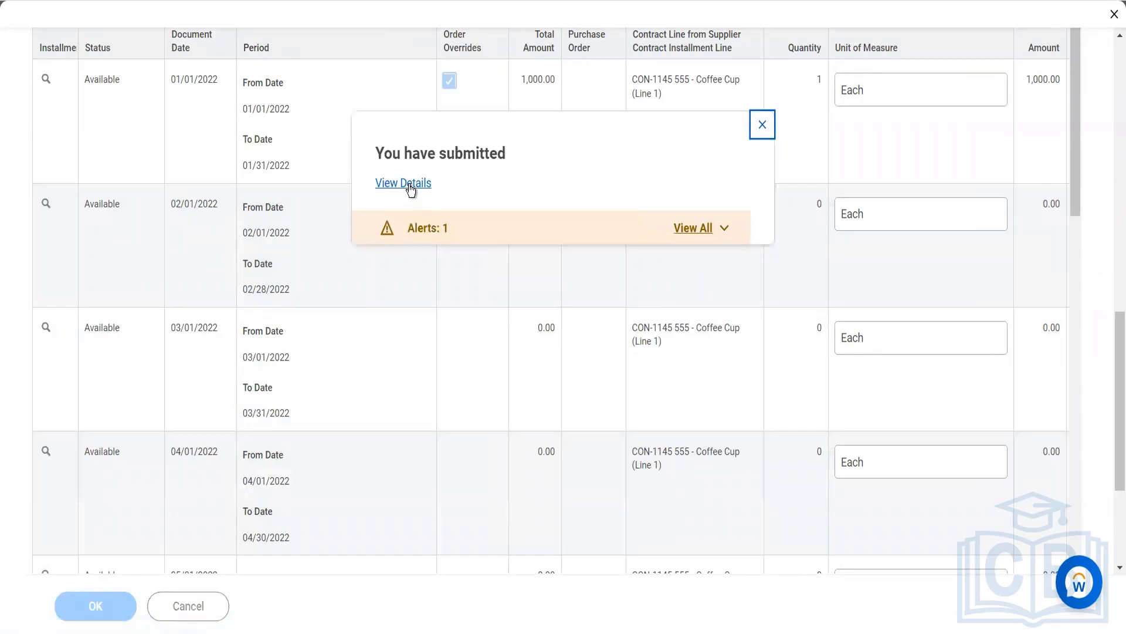
- Open the details of the submitted purchase order schedule and display its list of installments
left_click(410, 185)
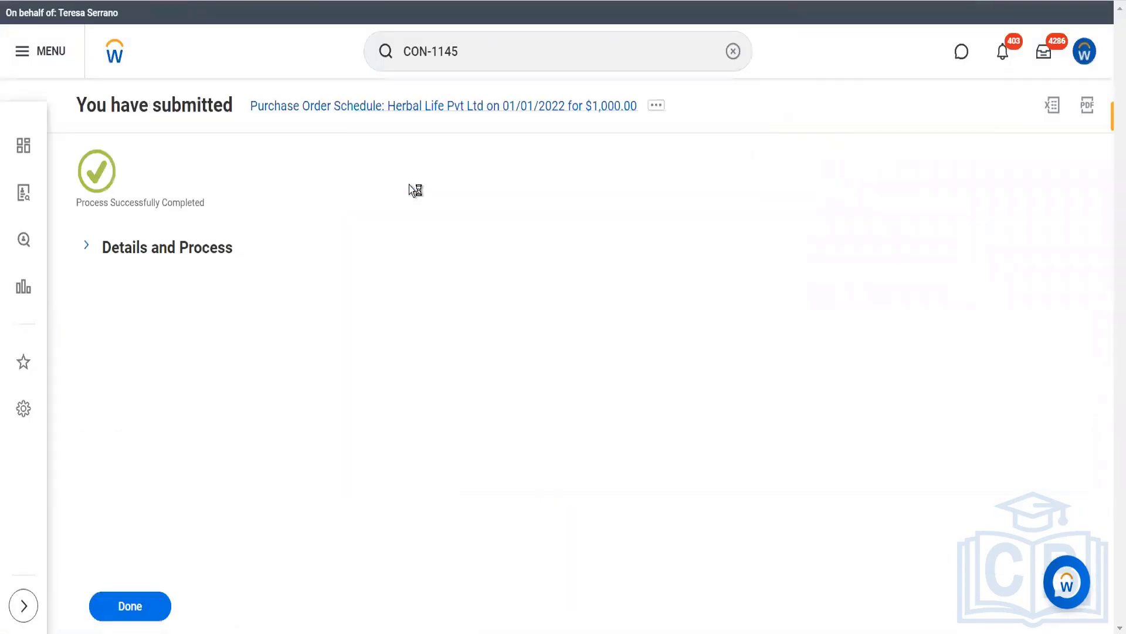
left_click(206, 254)
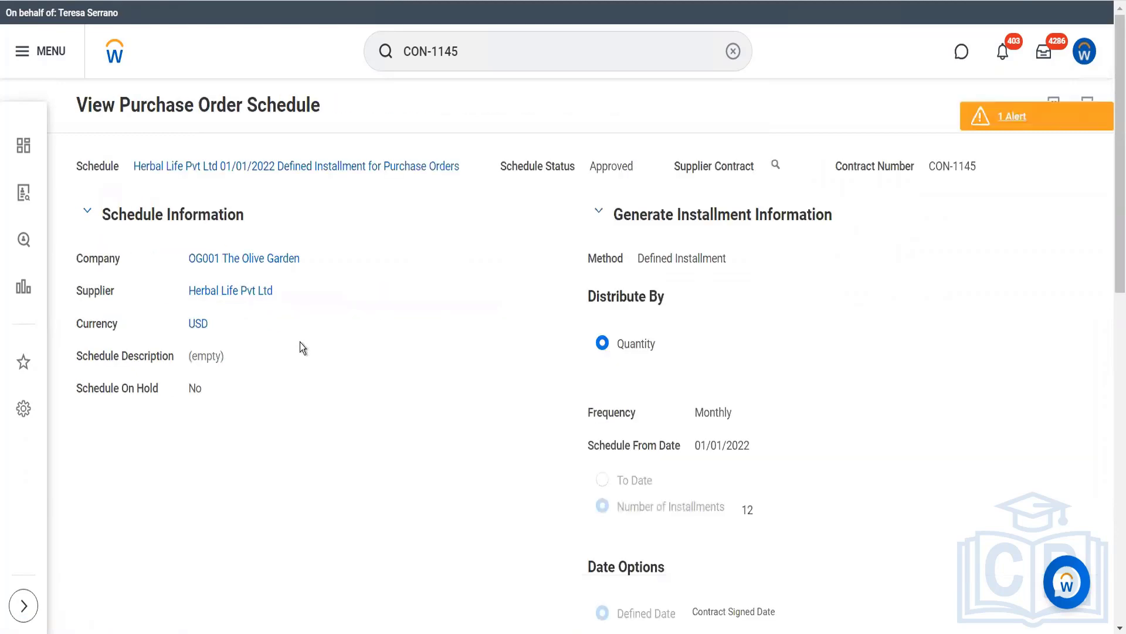
scroll(329, 465, "down", 10)
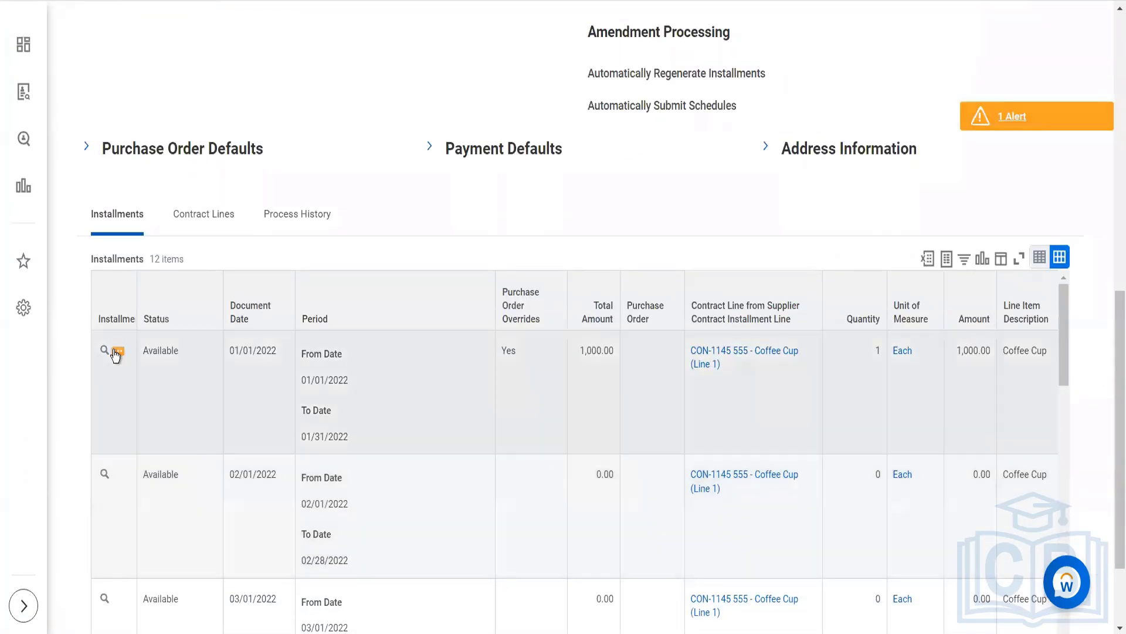
- Create a purchase order from the 01/01/2022 installment, keeping the purchase order date 01/01/2022
left_click(117, 353)
mouse_move(256, 100)
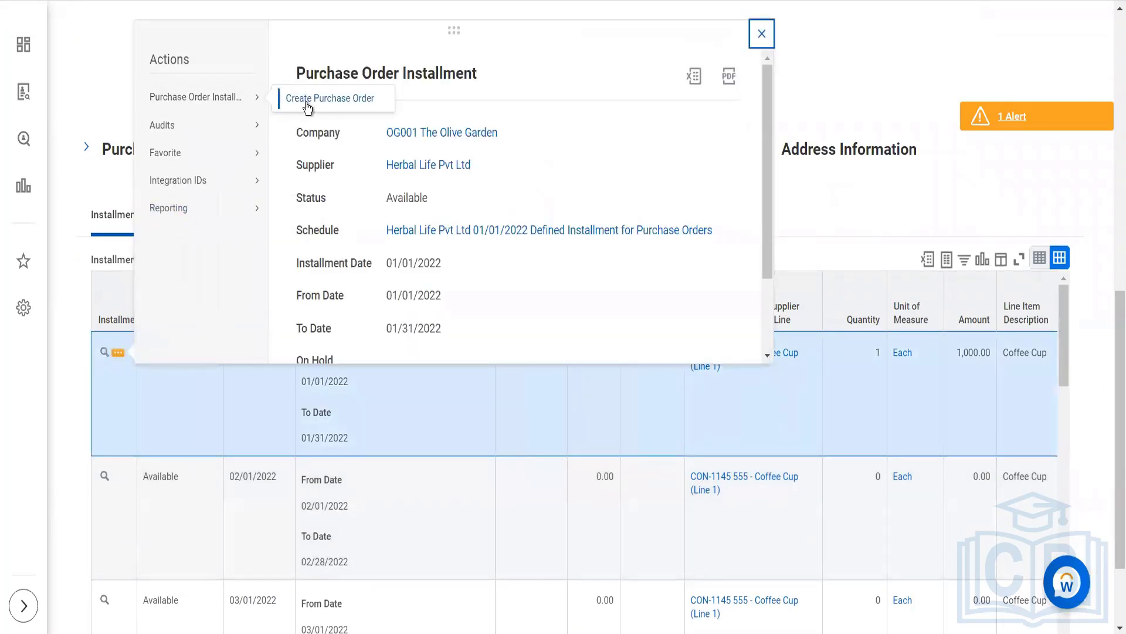
left_click(305, 101)
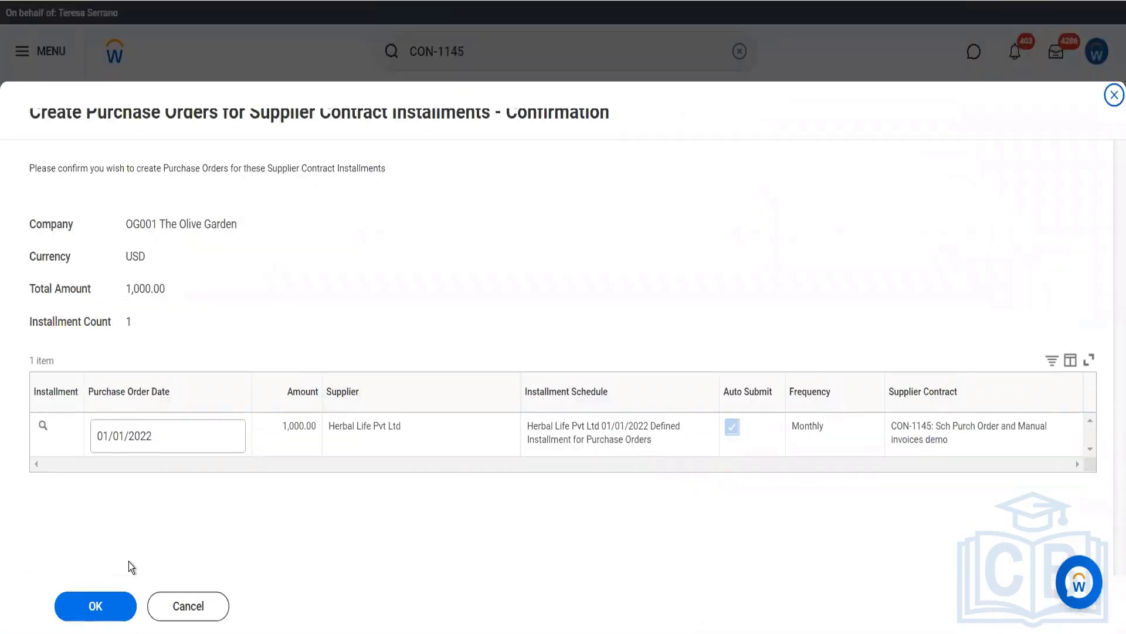
left_click(114, 604)
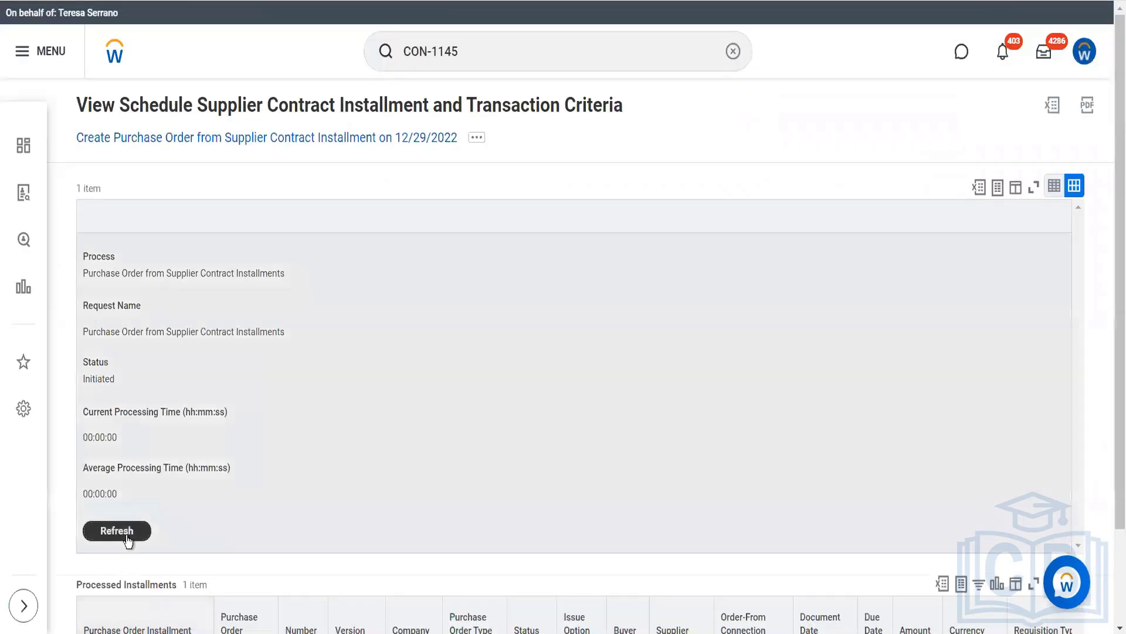
- Refresh the purchase order creation process and open the purchase order generated from the processed installment
left_click(127, 539)
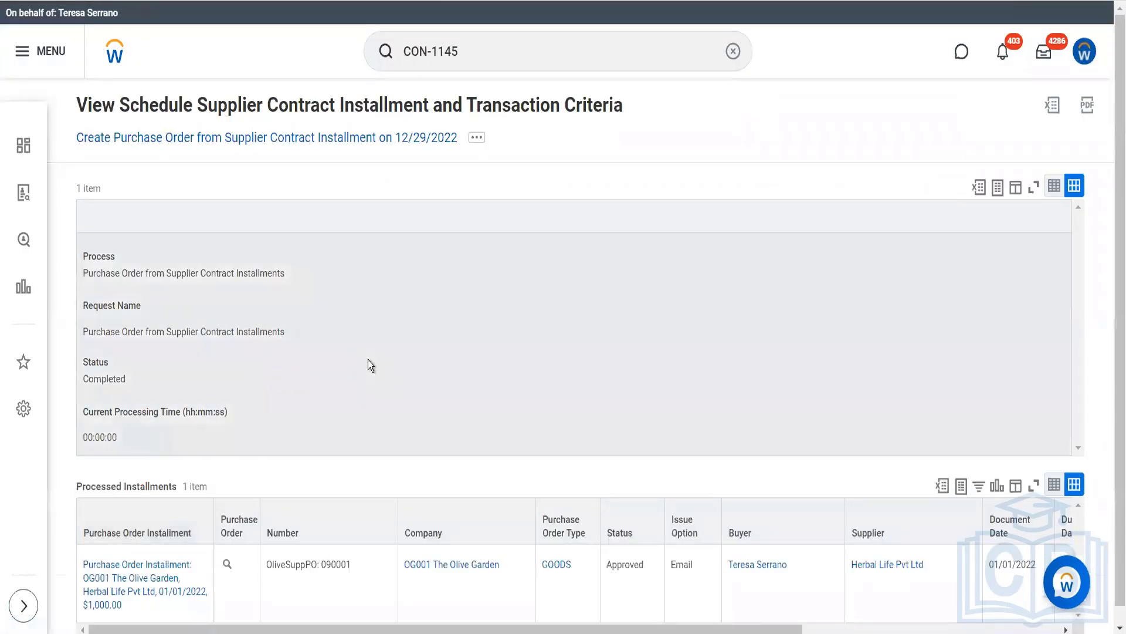
scroll(367, 361, "down", 1)
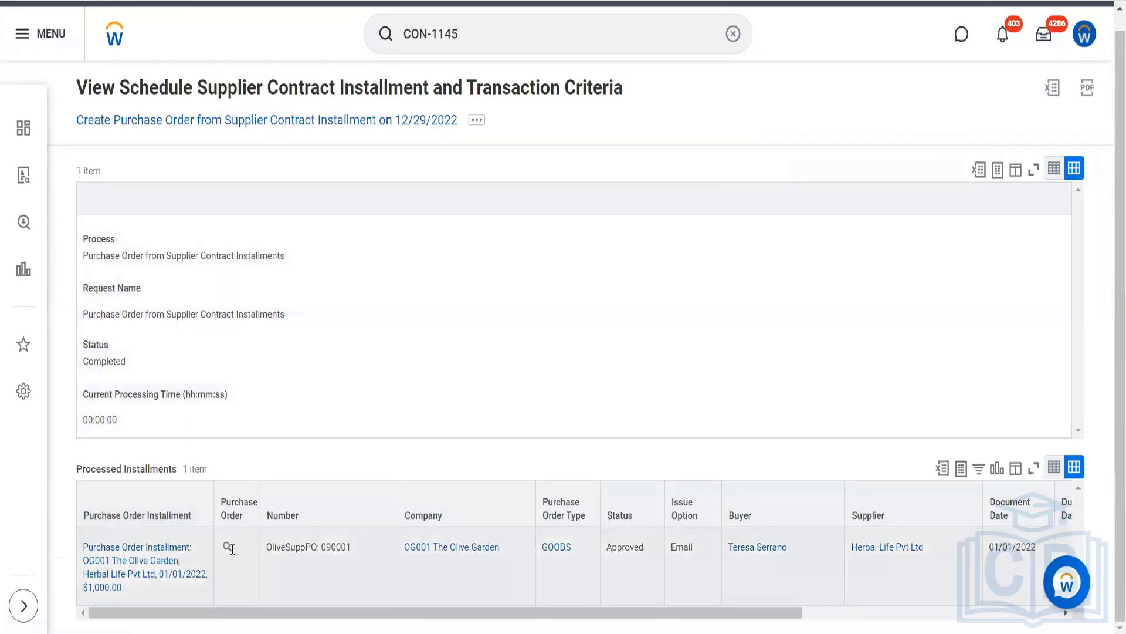
left_click(225, 549)
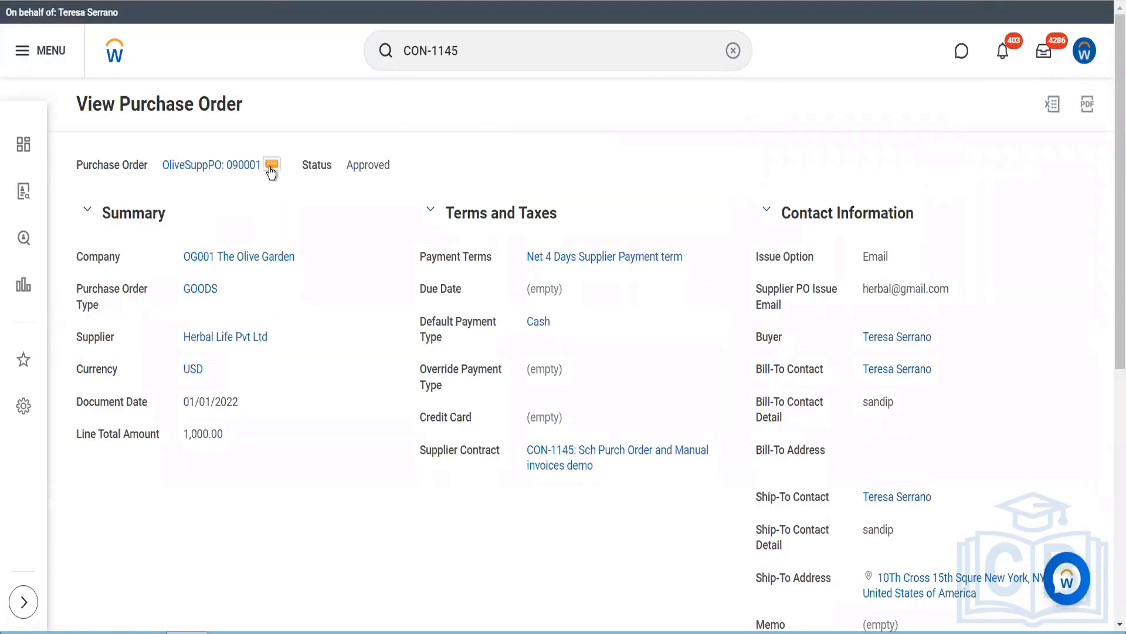
- Issue the approved Herbal Life Pvt Ltd purchase order to the supplier, refresh the issue event status, and finish the issue process
left_click(271, 166)
mouse_move(352, 228)
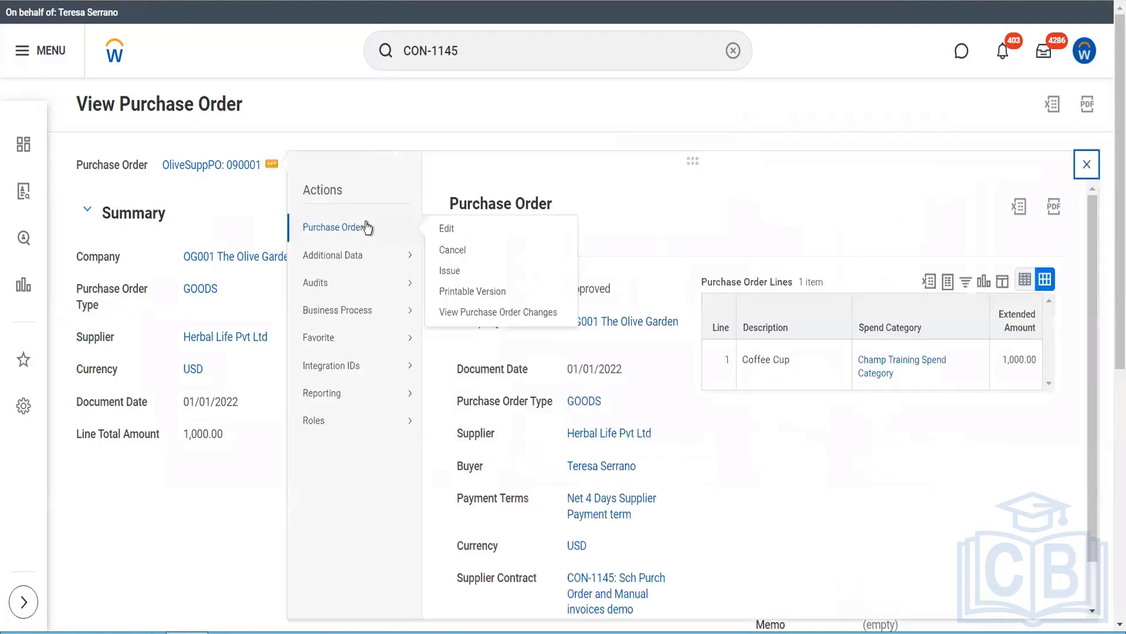
left_click(448, 271)
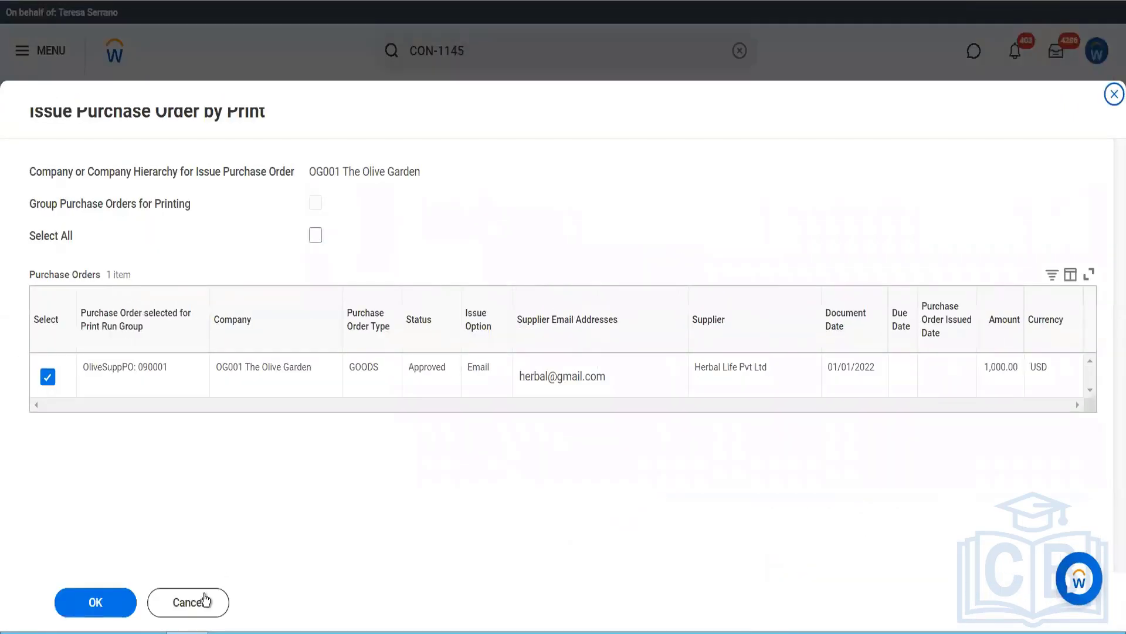
left_click(106, 603)
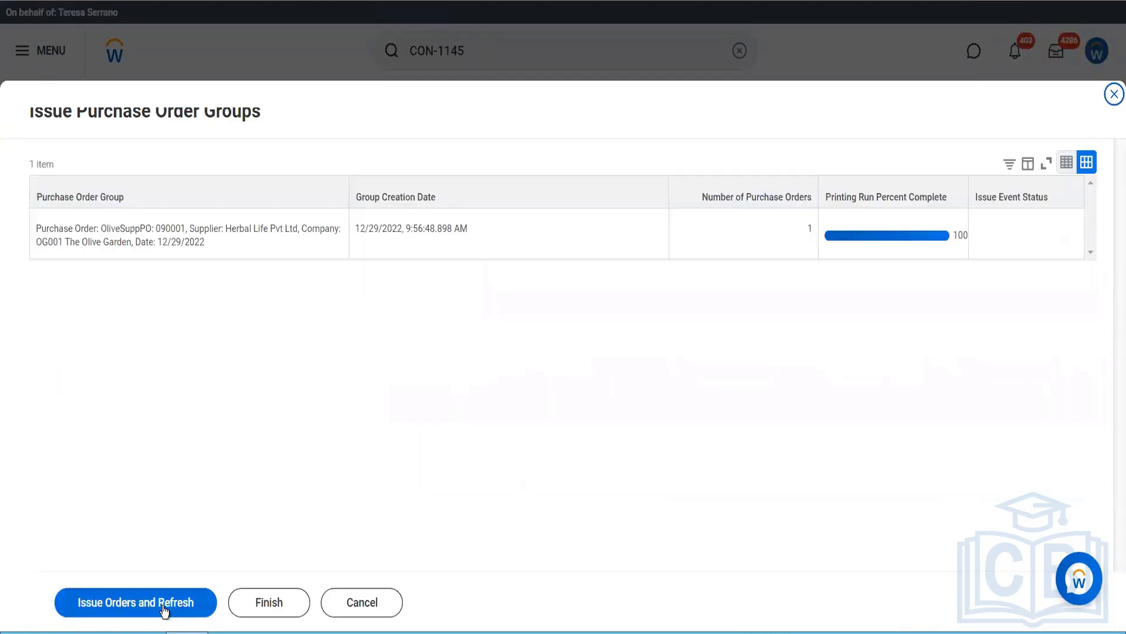
left_click(163, 607)
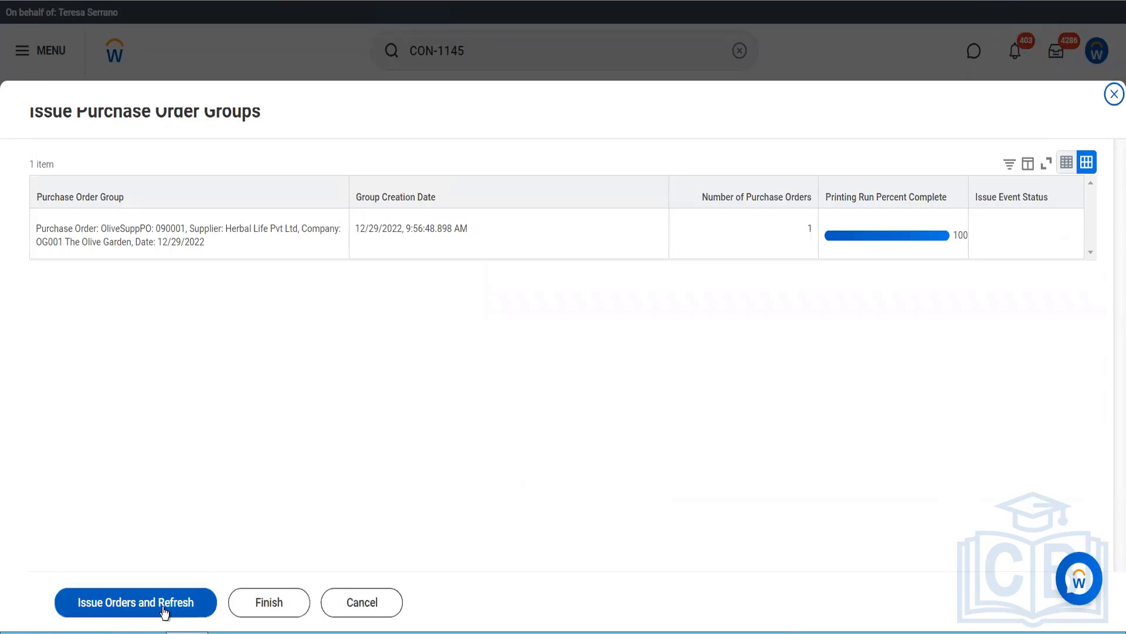
left_click(163, 607)
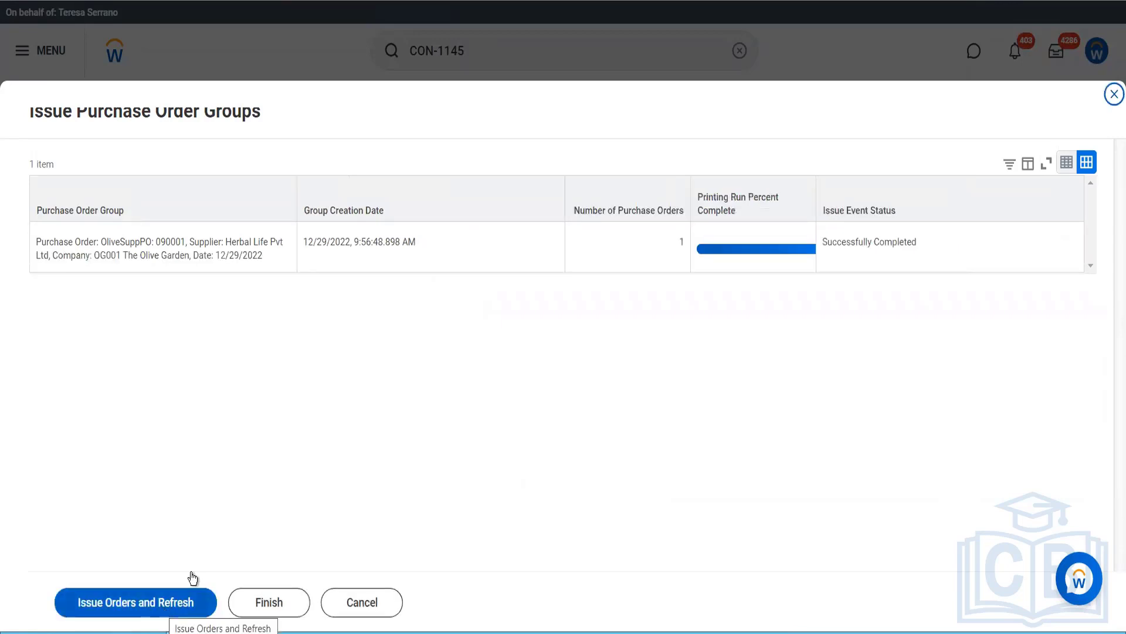
left_click(242, 608)
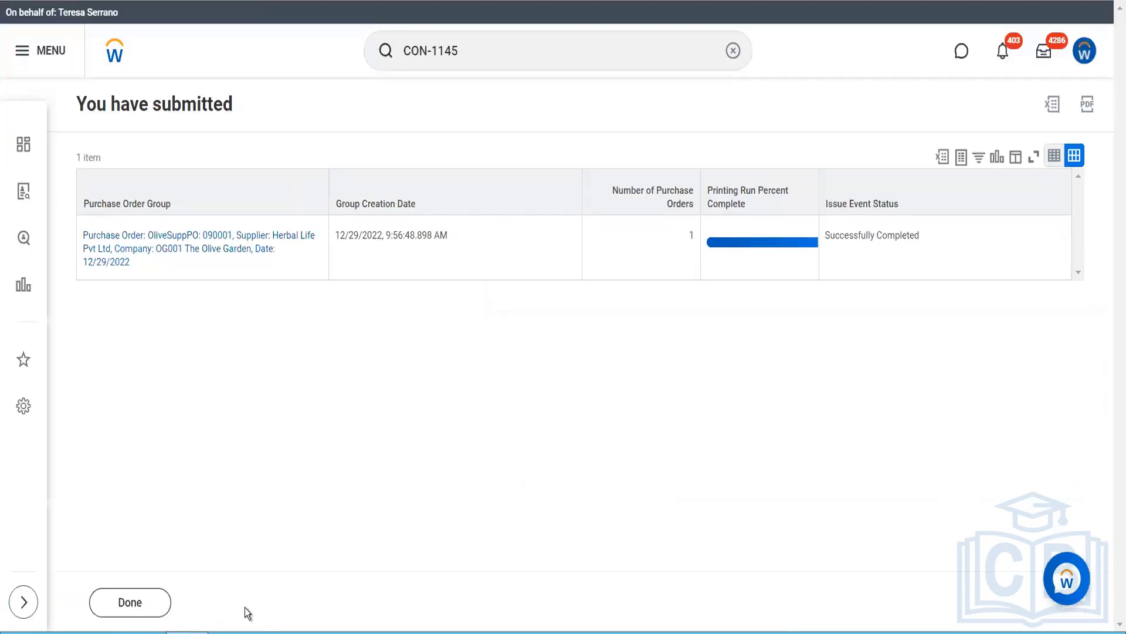
- Open the issued purchase order group, review the printable PDF of its purchase order, and return to the printed purchase orders
left_click(225, 247)
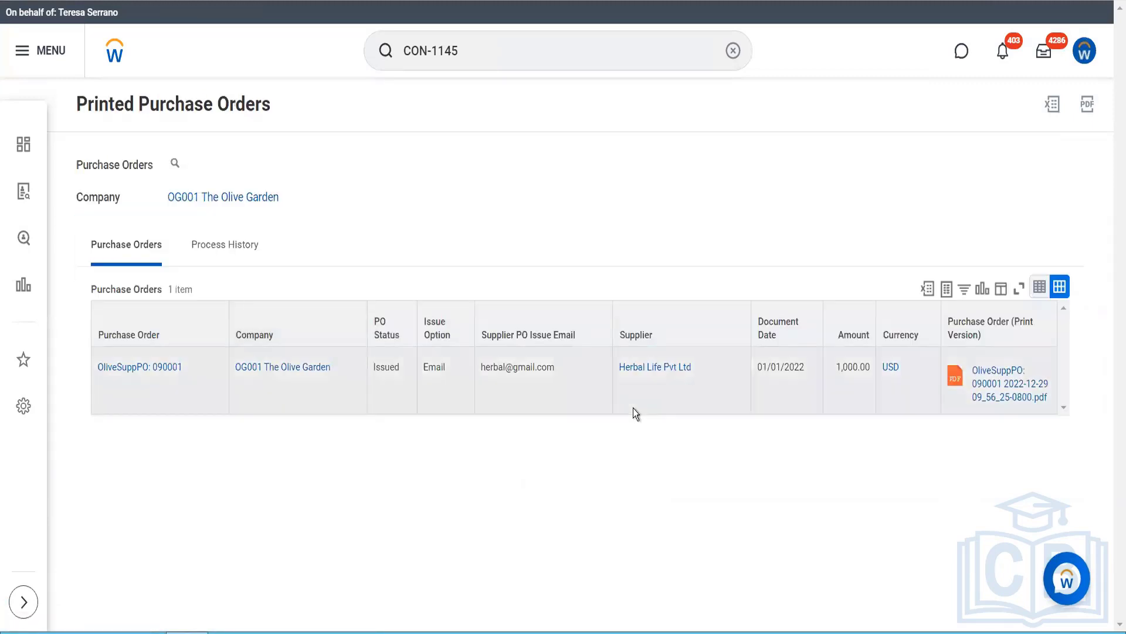
left_click(988, 381)
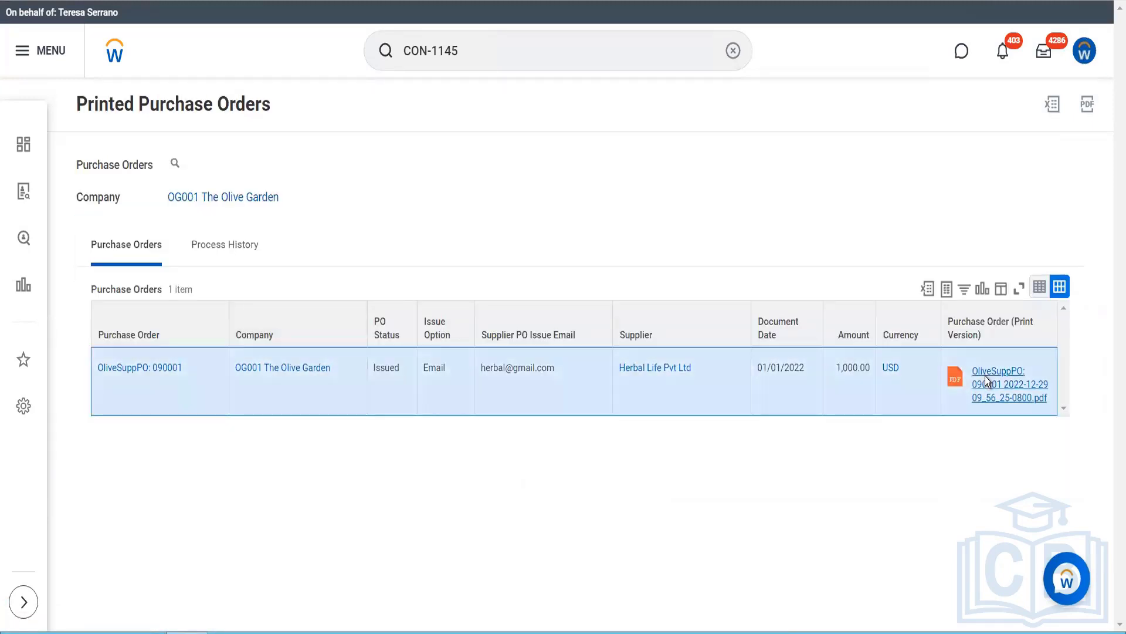
left_click(986, 378)
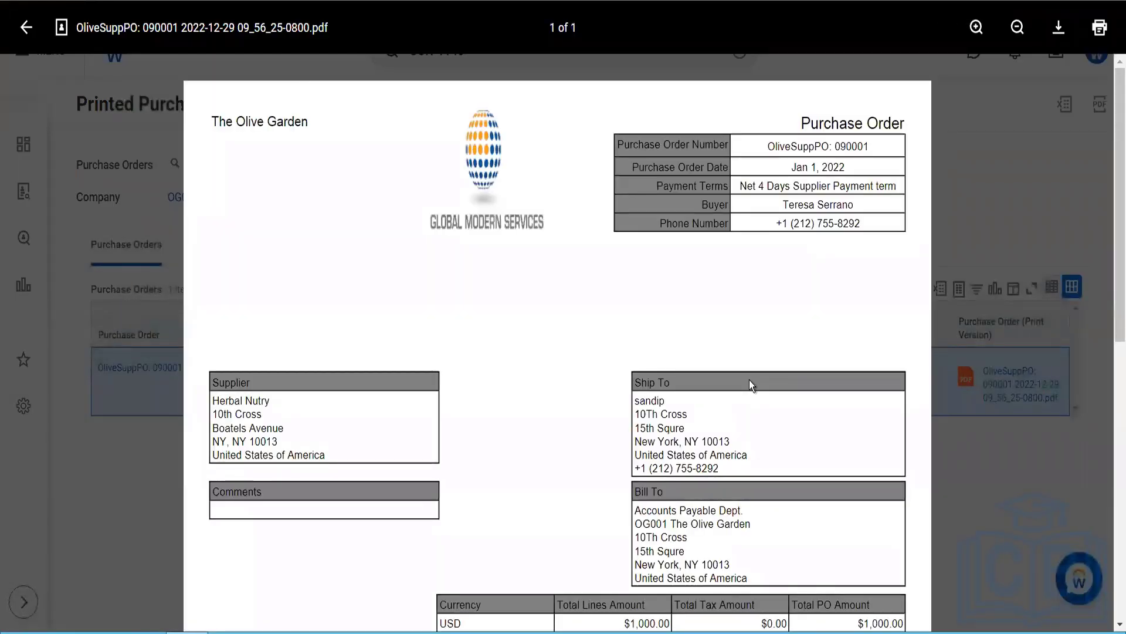
scroll(748, 379, "down", 10)
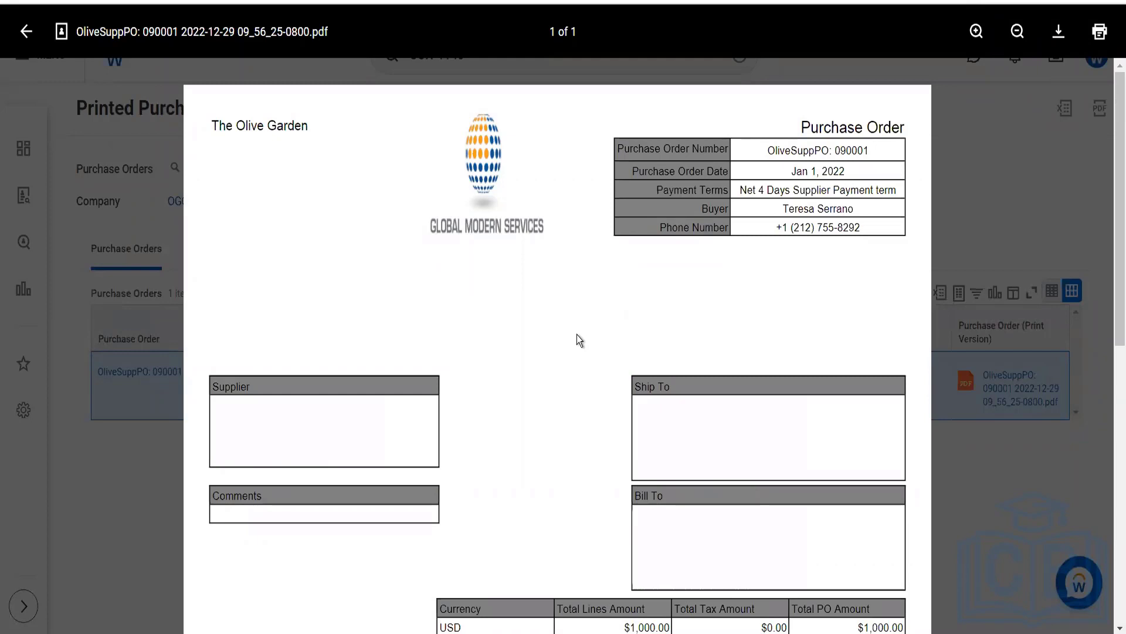
left_click(27, 33)
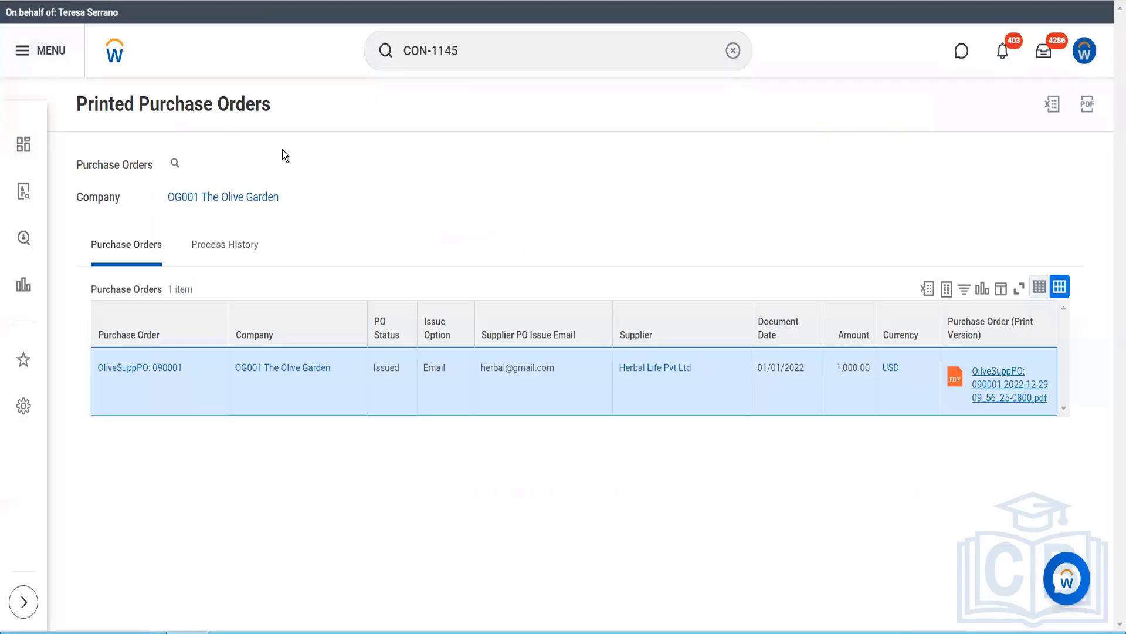
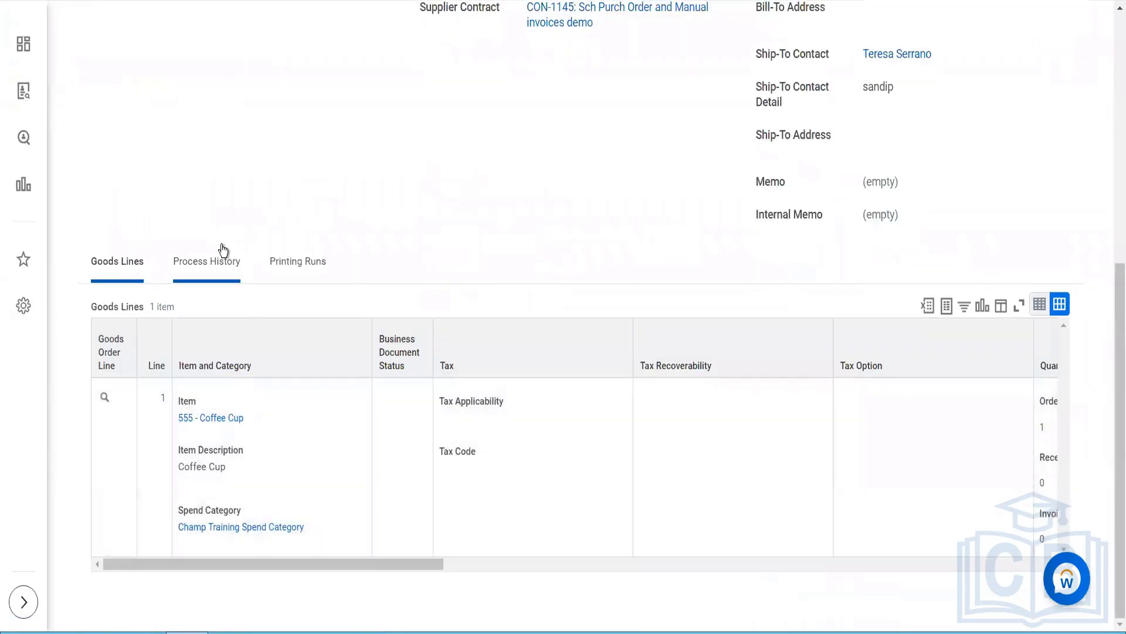
left_click(121, 403)
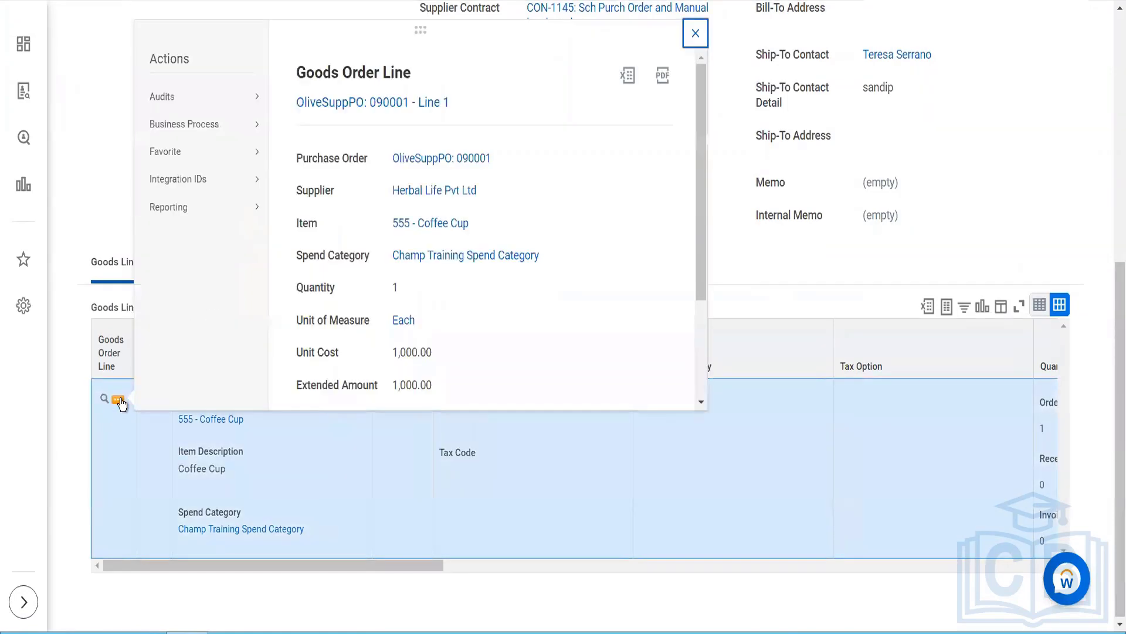
mouse_move(208, 132)
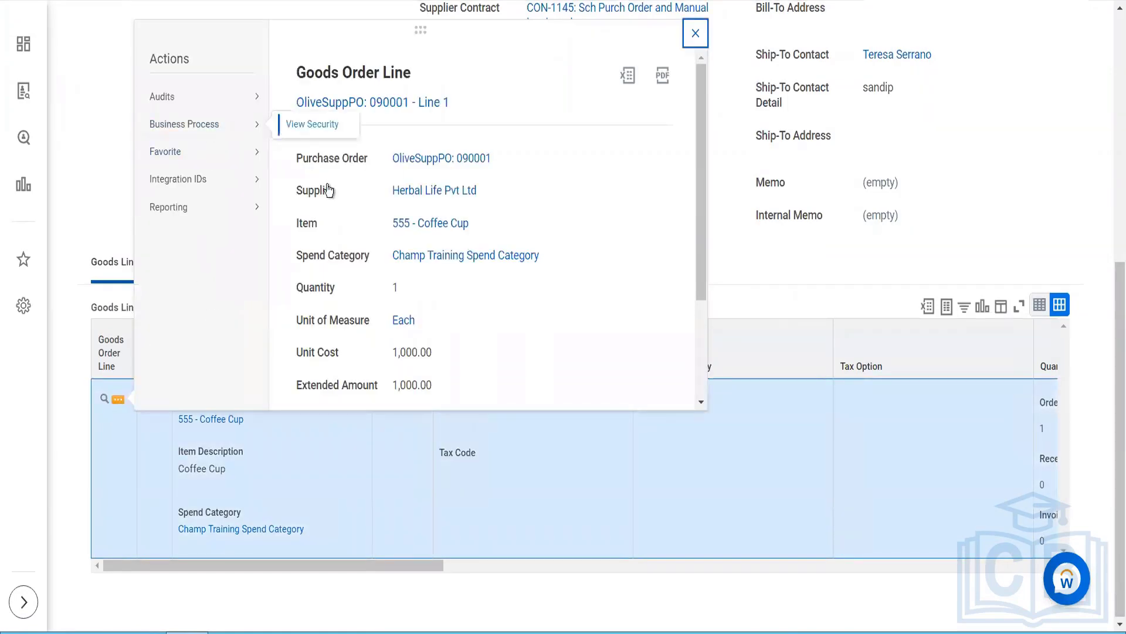
left_click(118, 188)
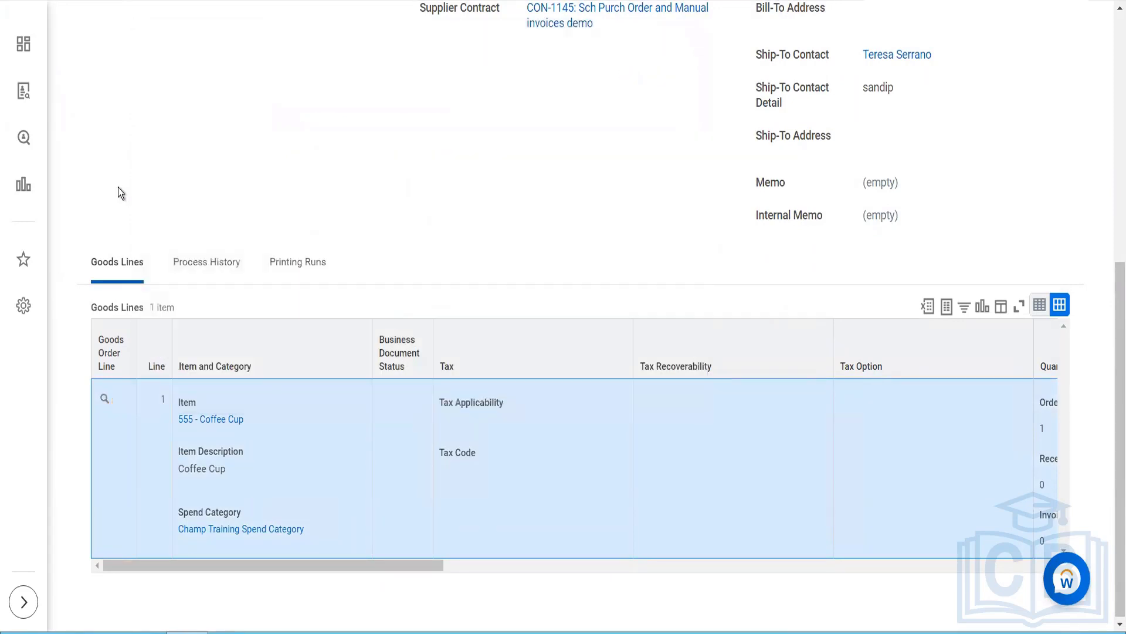
- Create a receipt for the issued Herbal Life Pvt Ltd purchase order with Fully Receive enabled, and submit it
scroll(118, 187, "up", 8)
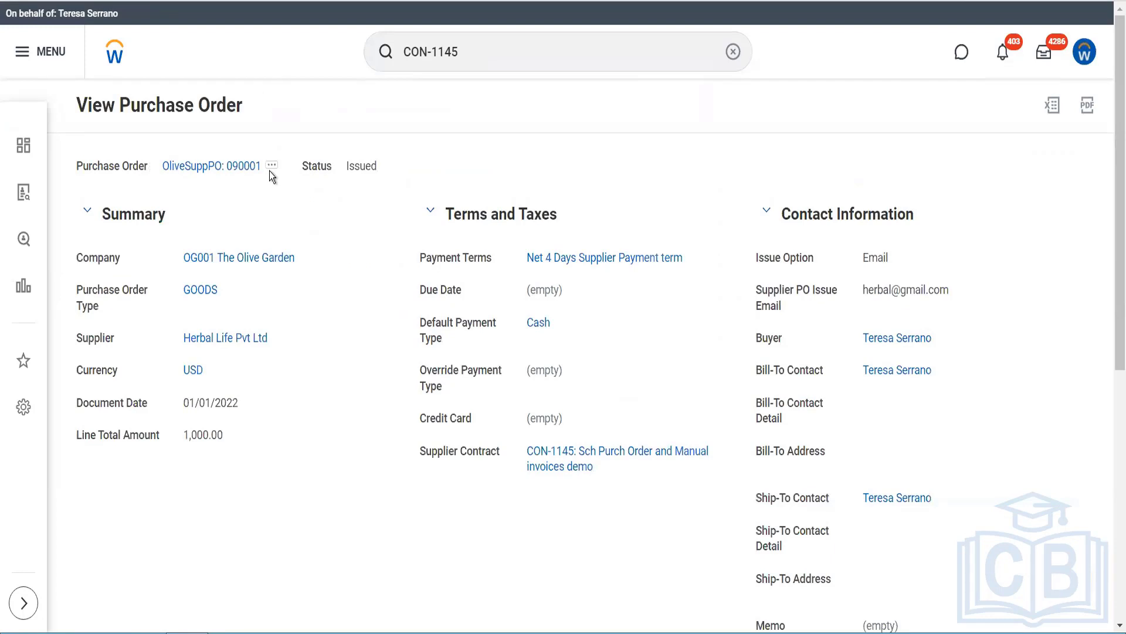
left_click(271, 168)
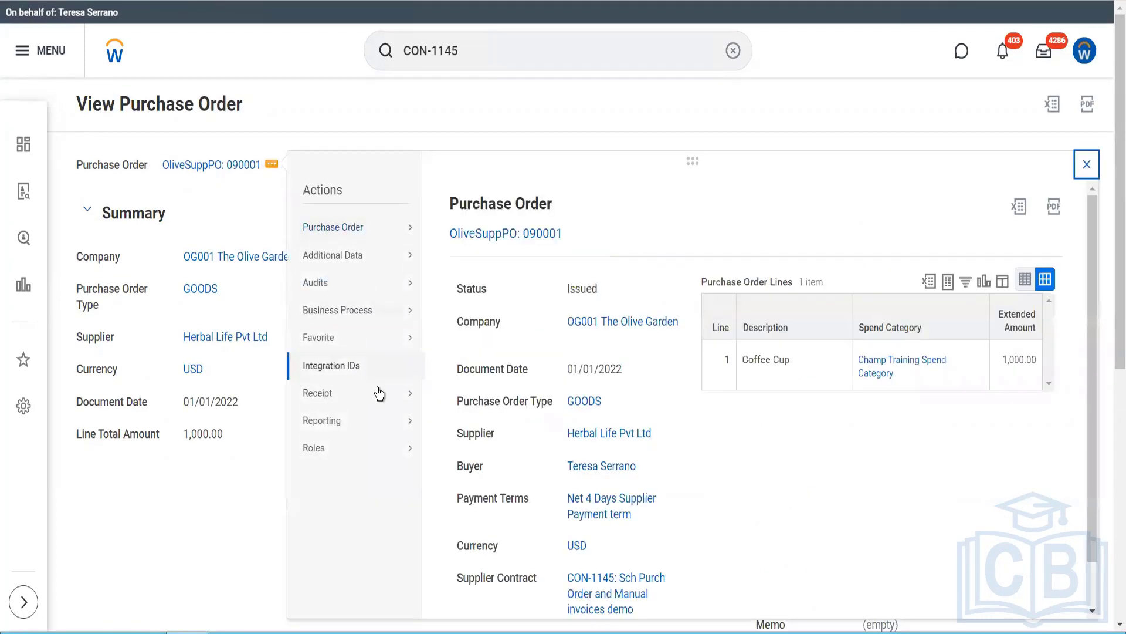
mouse_move(329, 392)
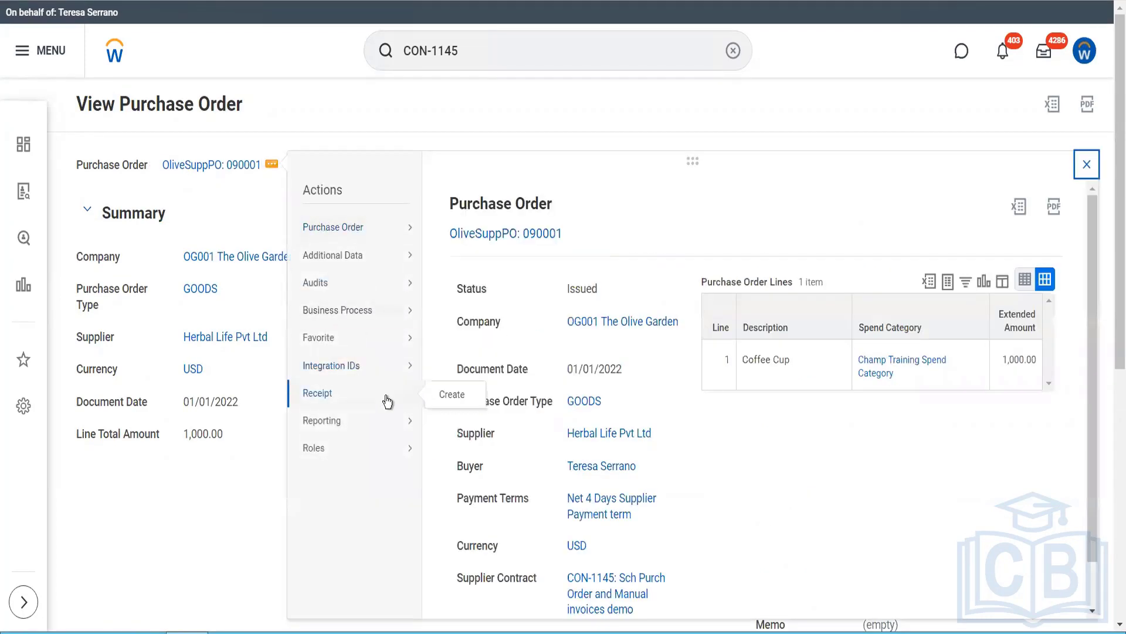
left_click(461, 393)
left_click(434, 330)
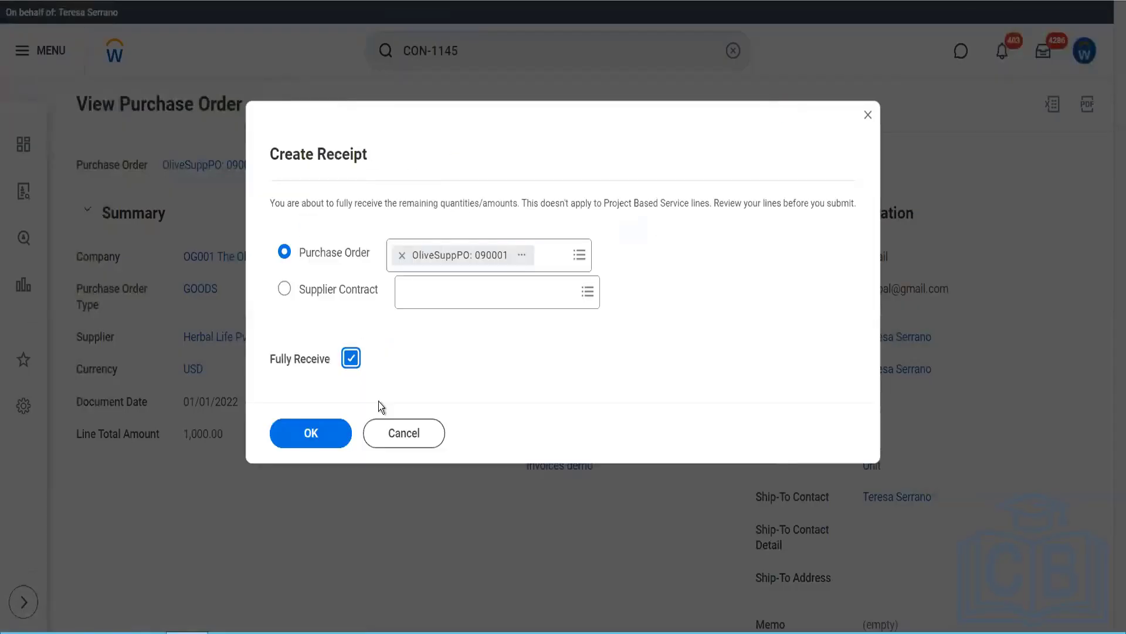
left_click(322, 446)
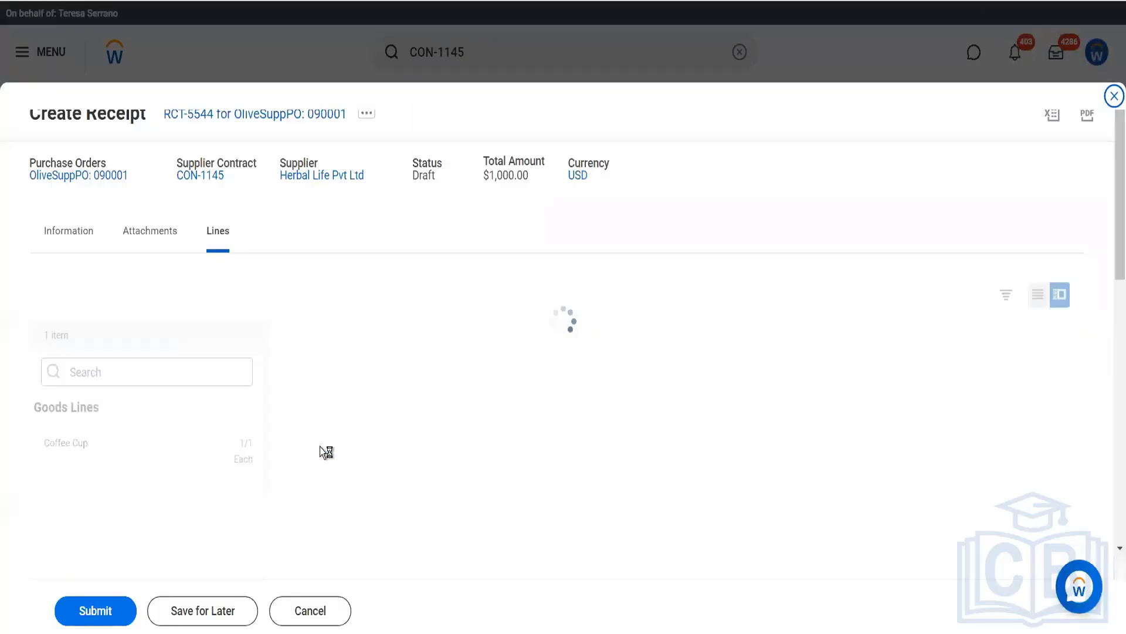
scroll(352, 452, "down", 10)
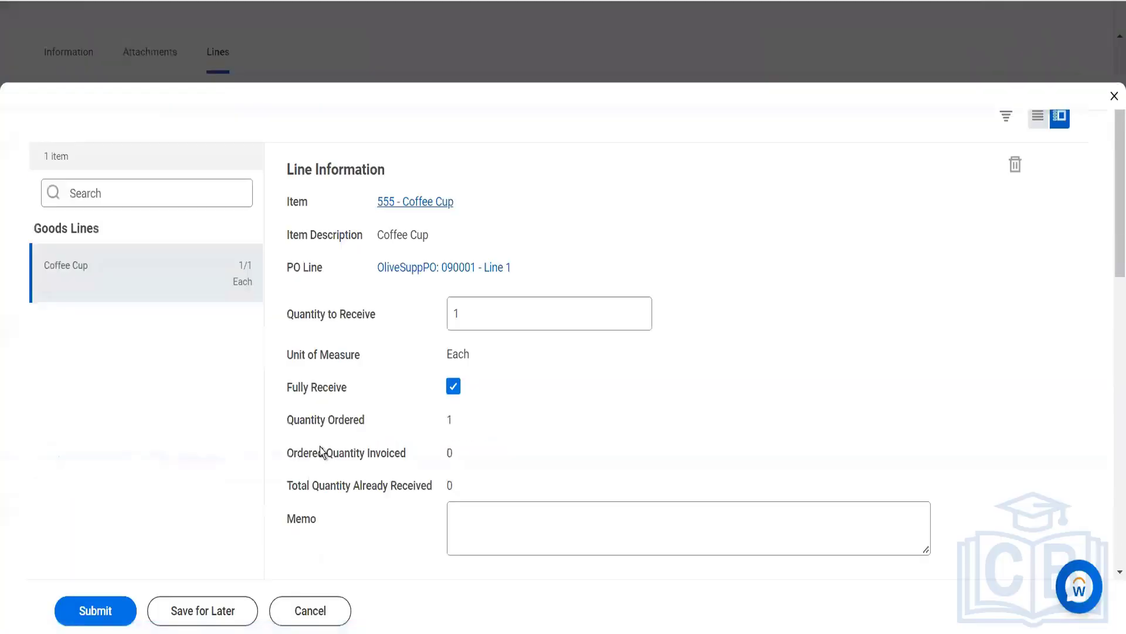
left_click(113, 612)
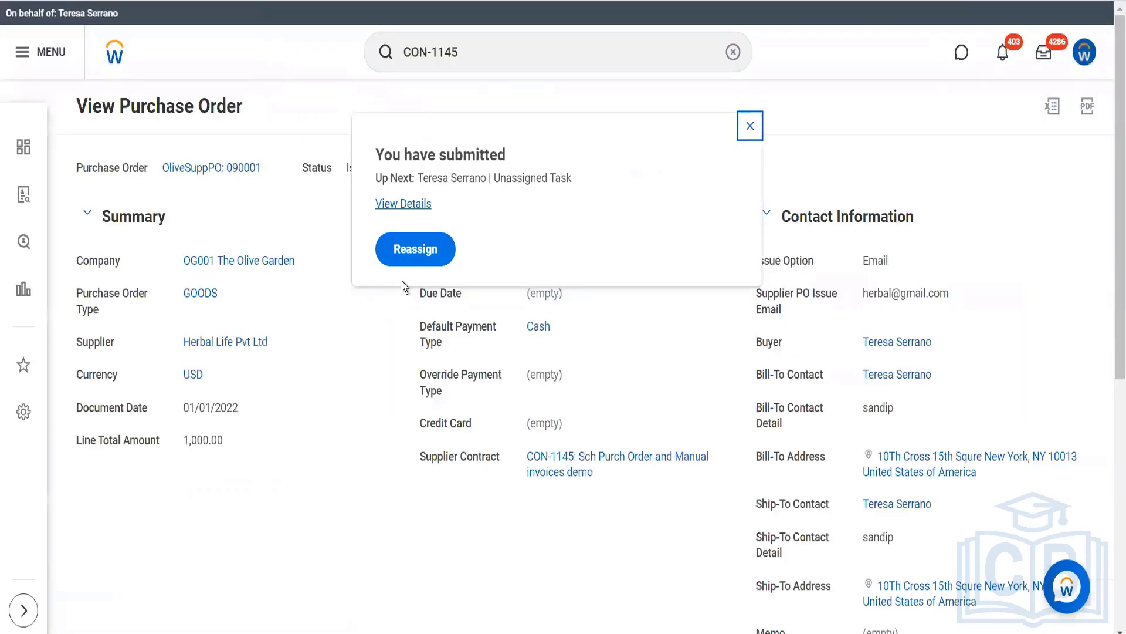
- Open the submitted receipt from its submission details and review its process history
left_click(402, 203)
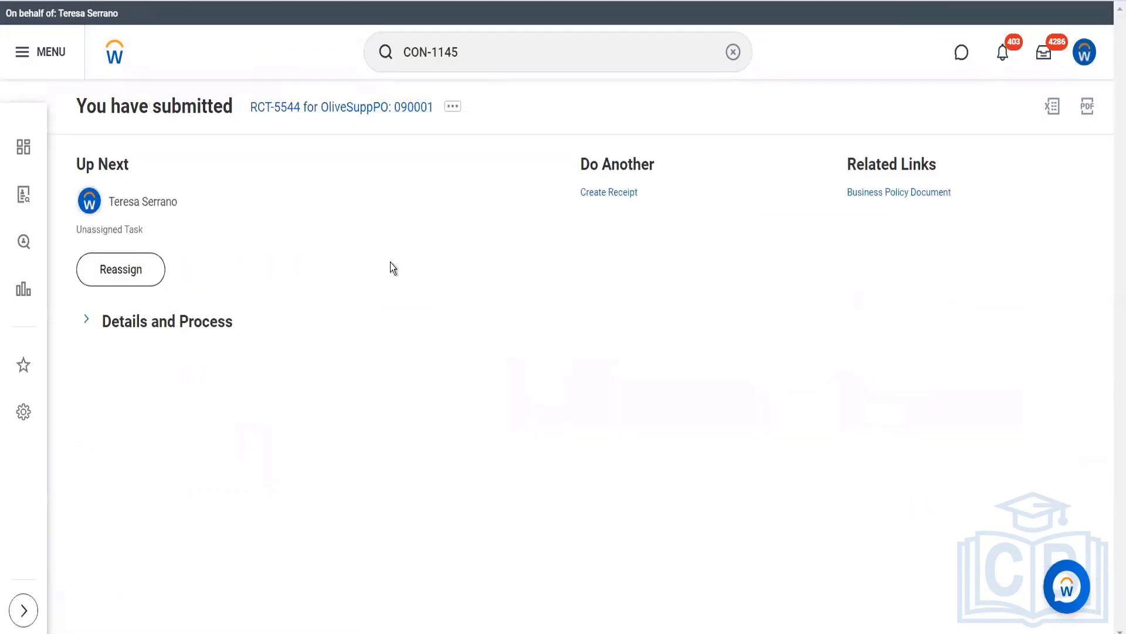
left_click(194, 327)
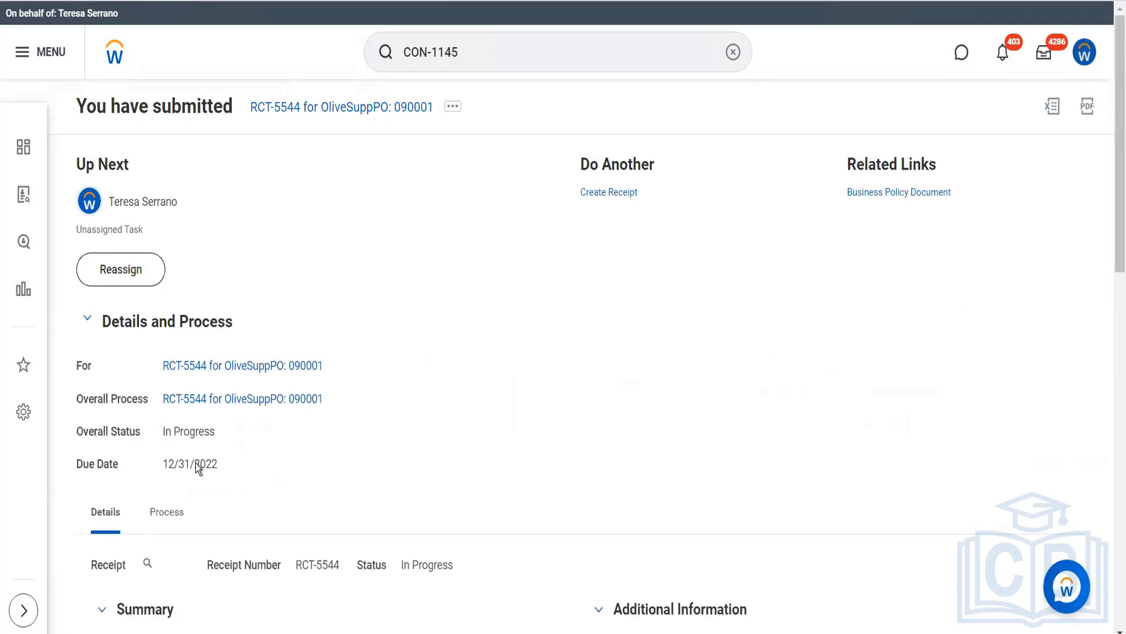
left_click(149, 565)
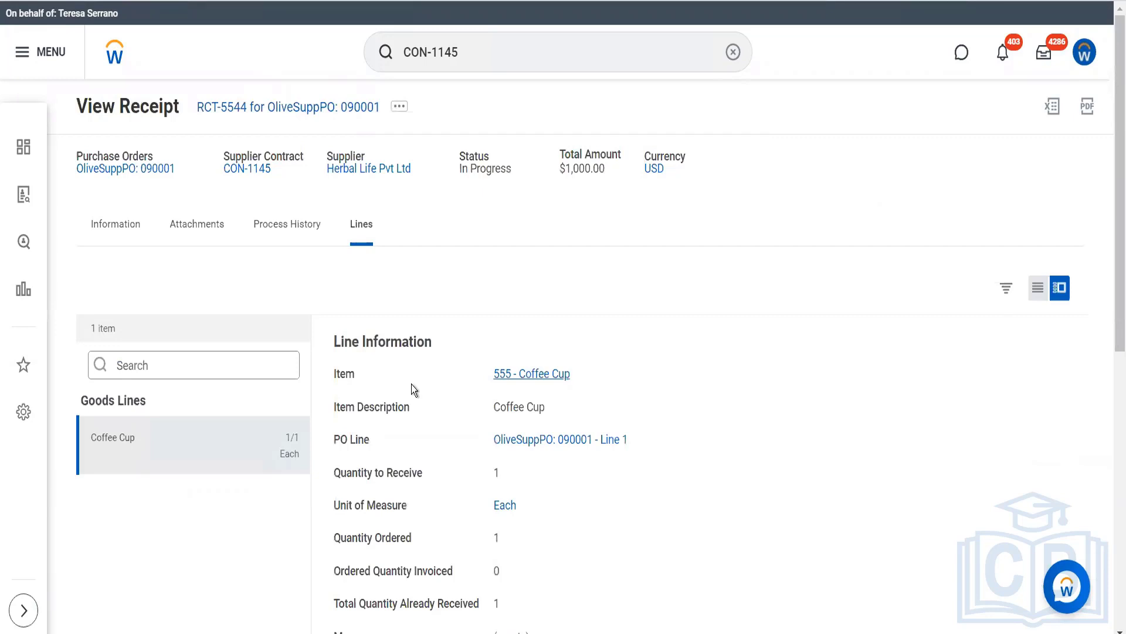
left_click(322, 227)
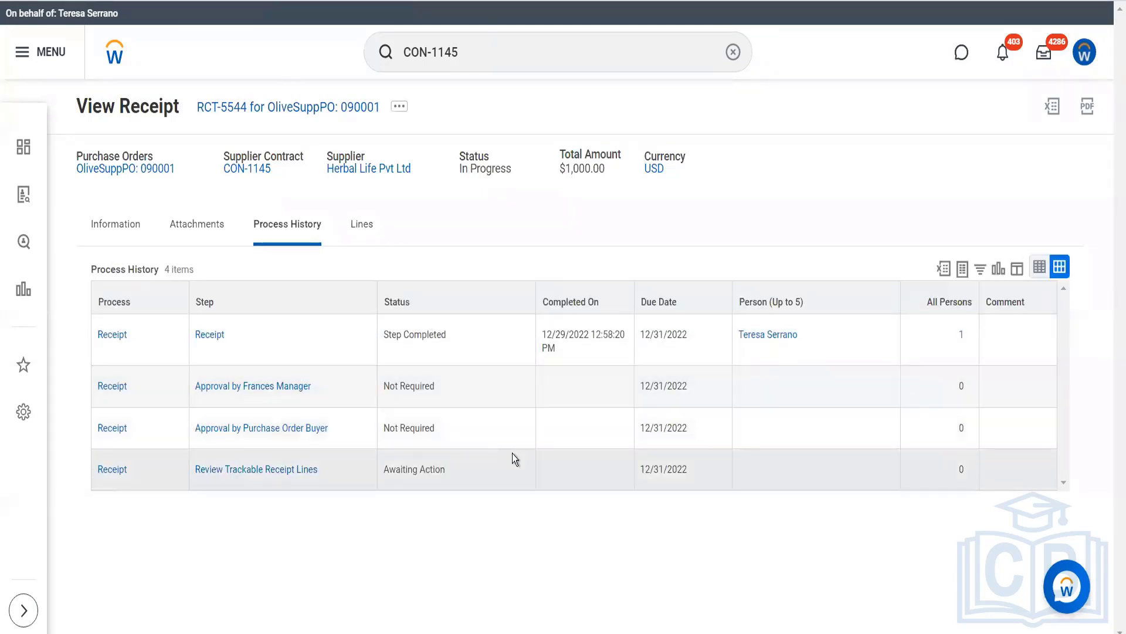
- Search for the Stop Proxy task and open it to end the current proxy session
left_click(494, 62)
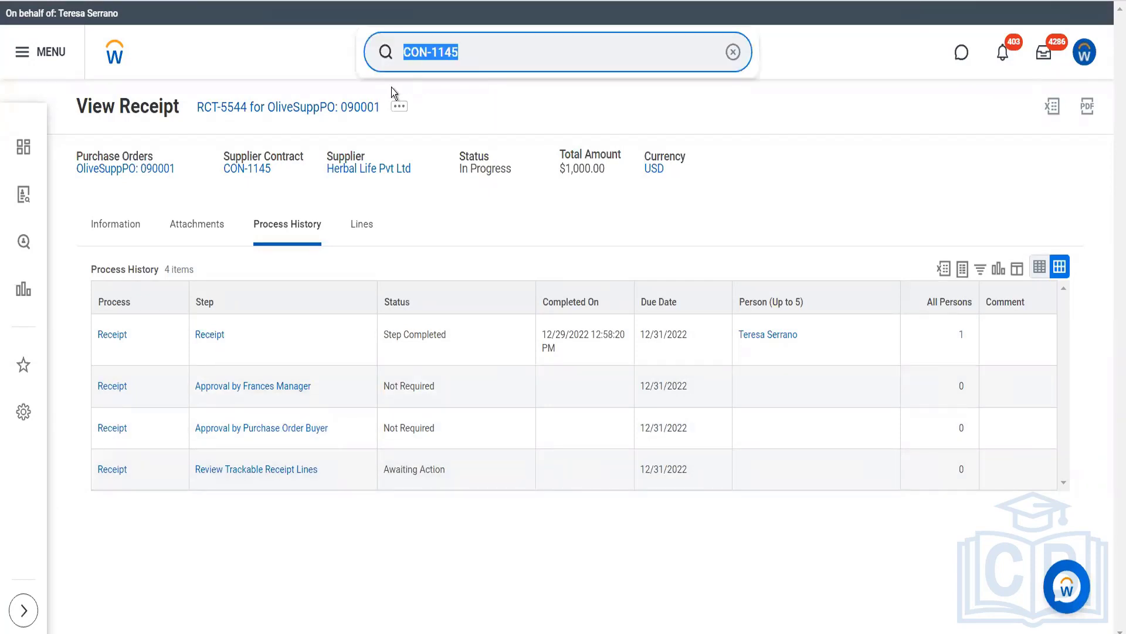
type("sto")
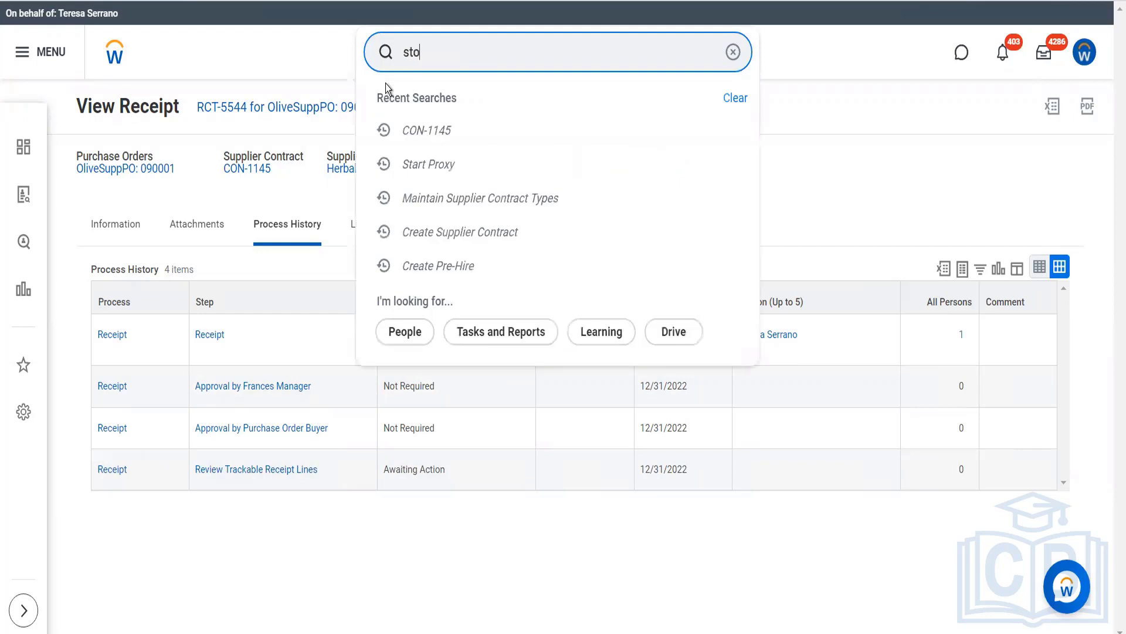
type("p prox")
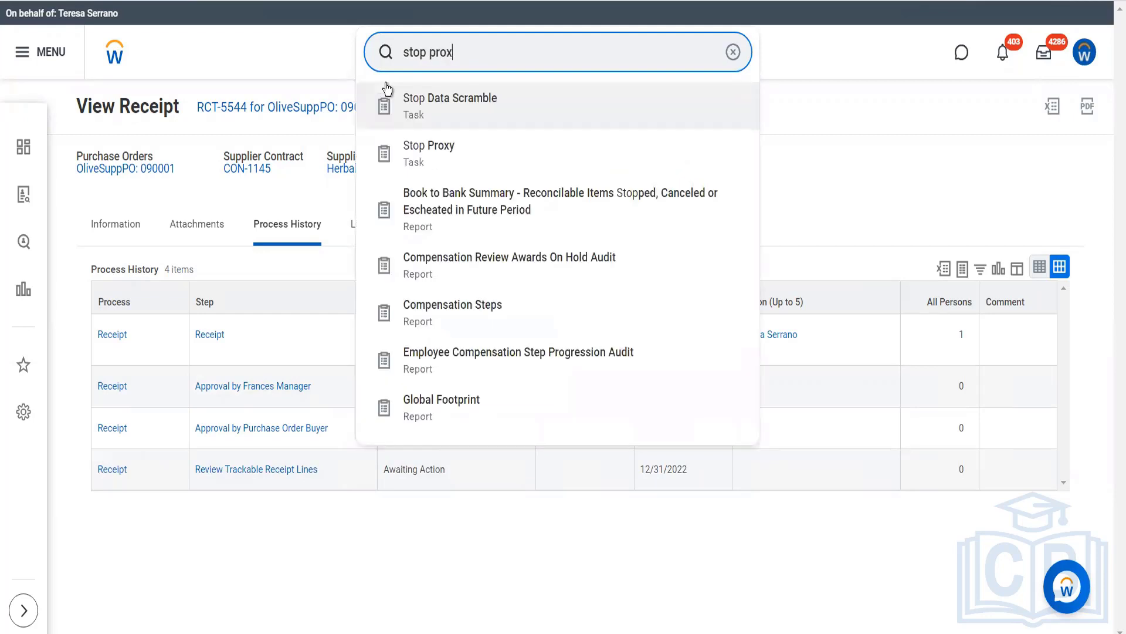
left_click(446, 108)
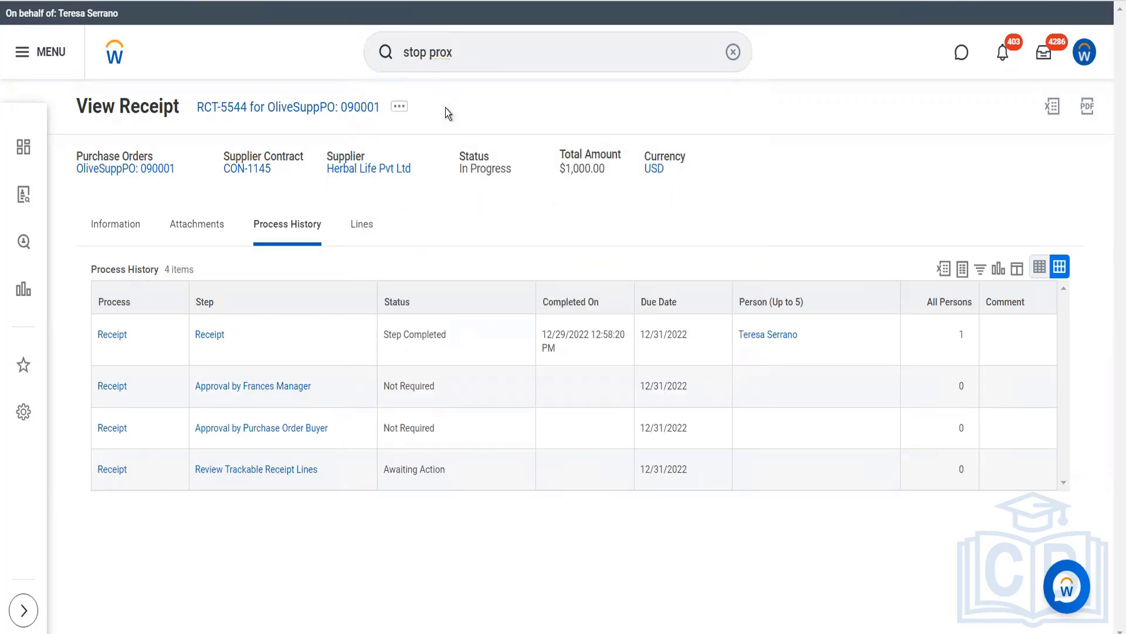